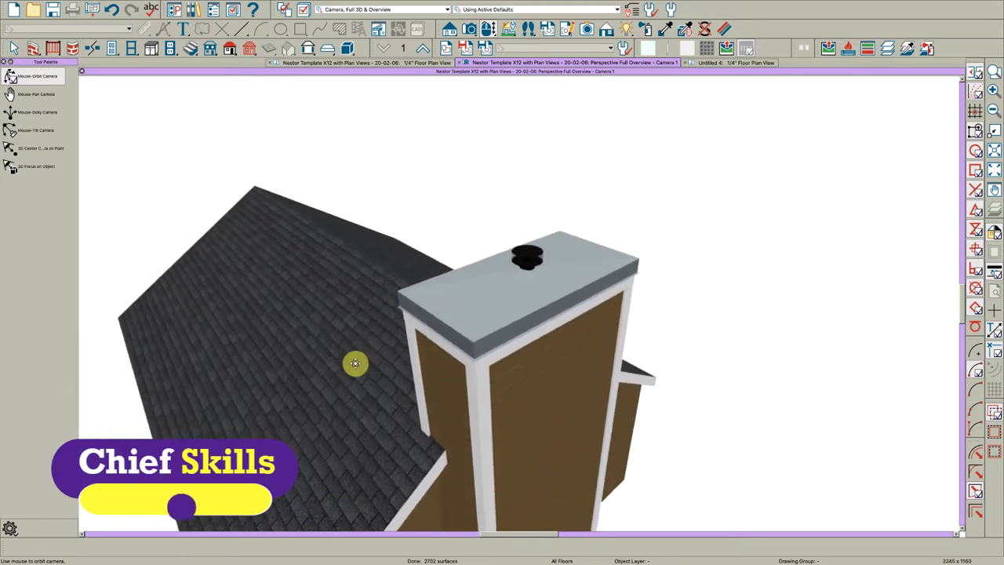
# Examine the chimney cap and the surrounding roof in the 3D overview from closer up and different angles
pyautogui.press('space')
pyautogui.scroll(1, 455, 338)
pyautogui.scroll(2, 455, 337)
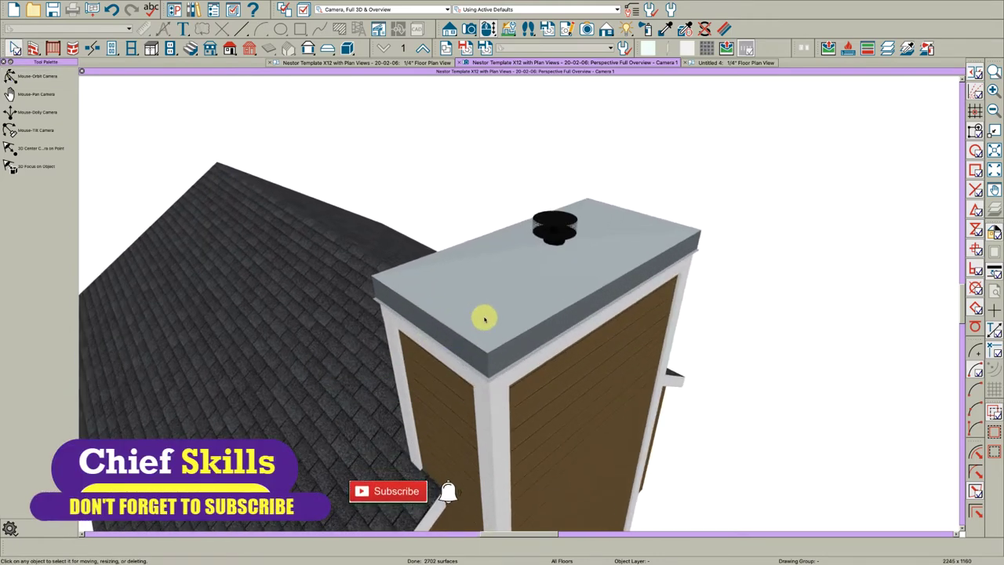
pyautogui.doubleClick(483, 319)
pyautogui.press('space')
pyautogui.moveTo(484, 323); pyautogui.dragTo(497, 302)
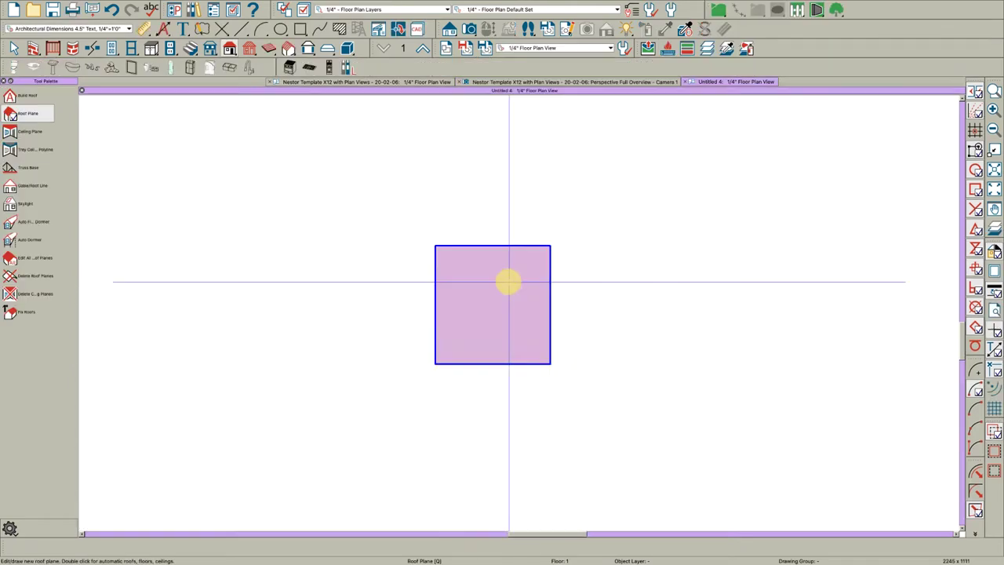
# Create a full camera view of the square roof plane, looking at it diagonally from a corner, and examine its edges
pyautogui.scroll(2, 482, 286)
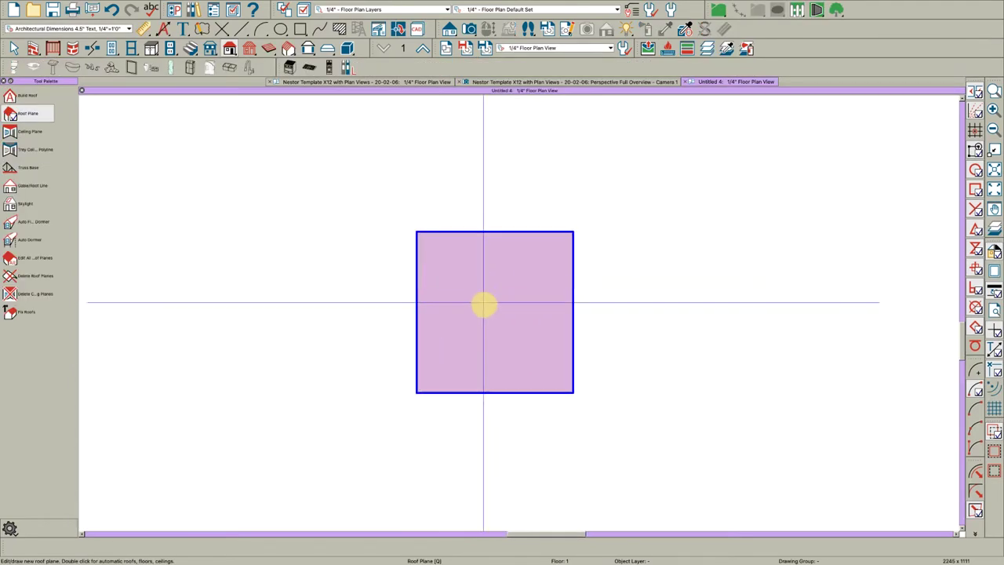
pyautogui.scroll(-3, 493, 352)
pyautogui.press('c')
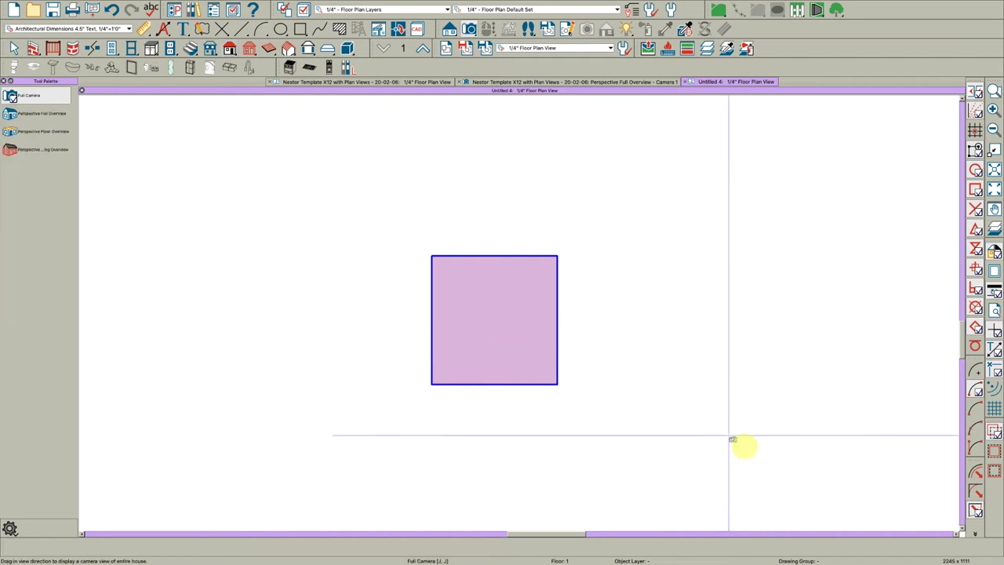
pyautogui.moveTo(731, 438); pyautogui.dragTo(566, 262)
pyautogui.press('space')
pyautogui.moveTo(514, 250); pyautogui.dragTo(514, 416, button='middle')
pyautogui.moveTo(502, 390); pyautogui.dragTo(491, 361)
pyautogui.scroll(4, 475, 311)
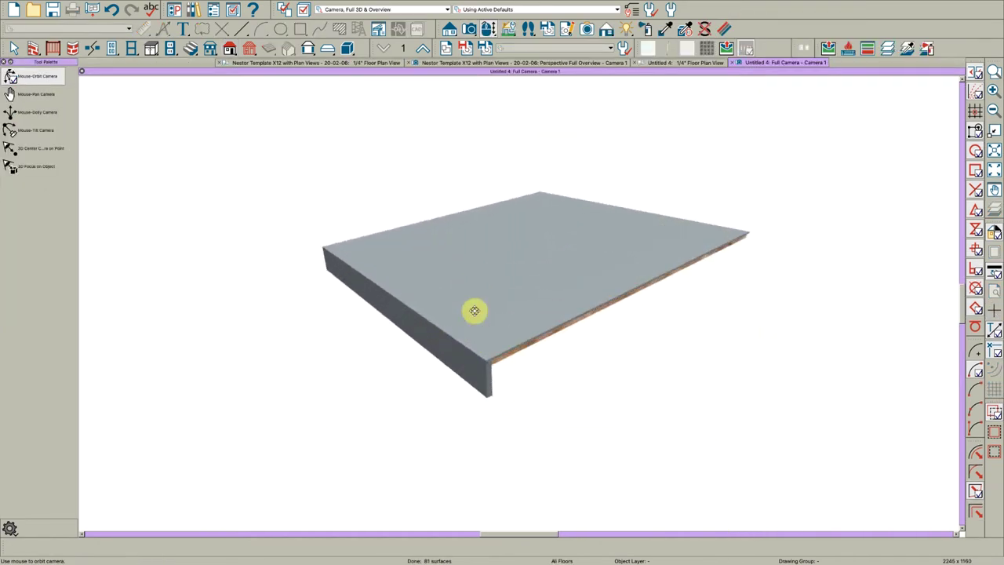
pyautogui.moveTo(476, 311); pyautogui.dragTo(490, 293)
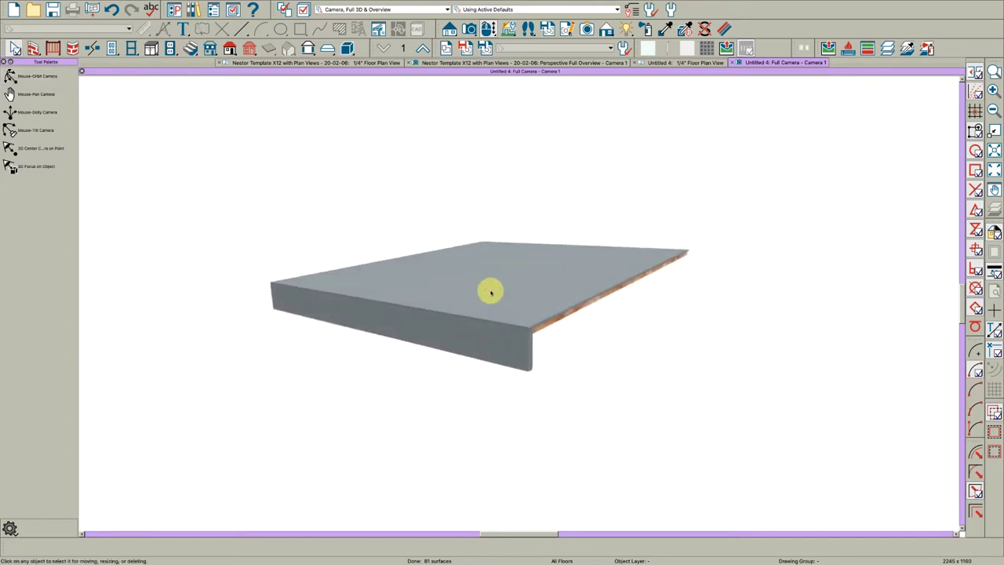
# Open the roof plane's specification and review the material layers of its surface and its structure without changing them
pyautogui.doubleClick(484, 290)
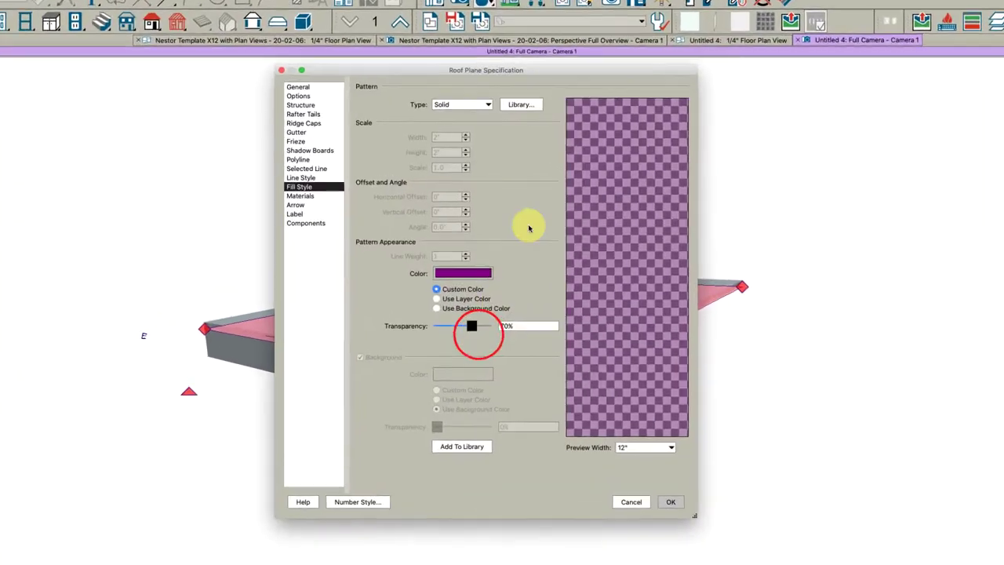
pyautogui.click(355, 113)
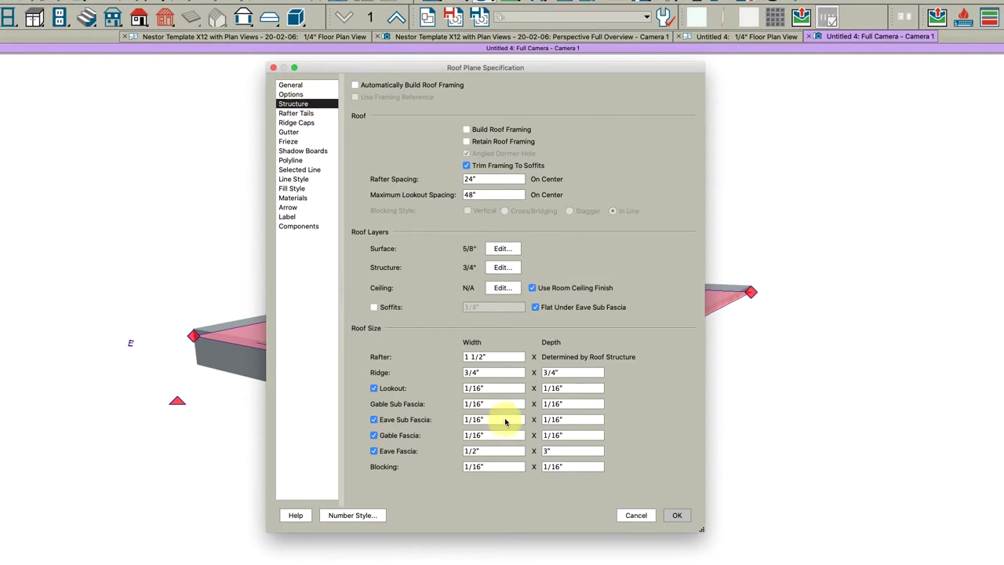
pyautogui.click(500, 269)
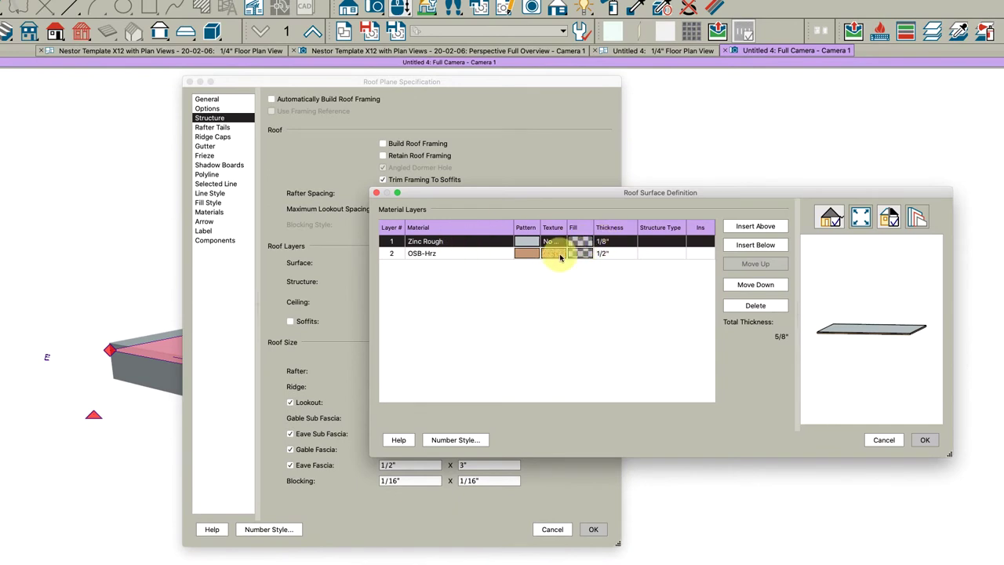
pyautogui.press('Escape')
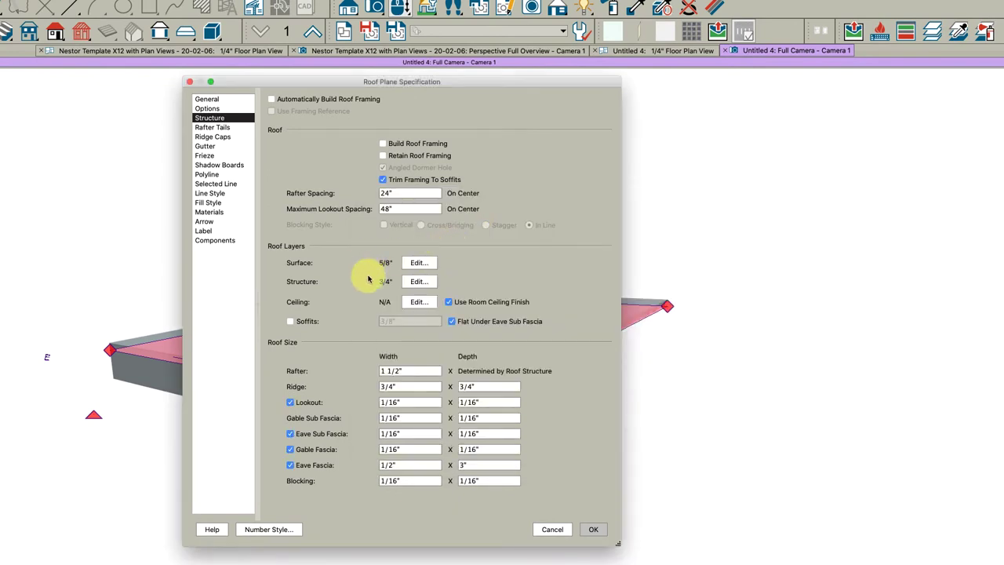
pyautogui.click(412, 282)
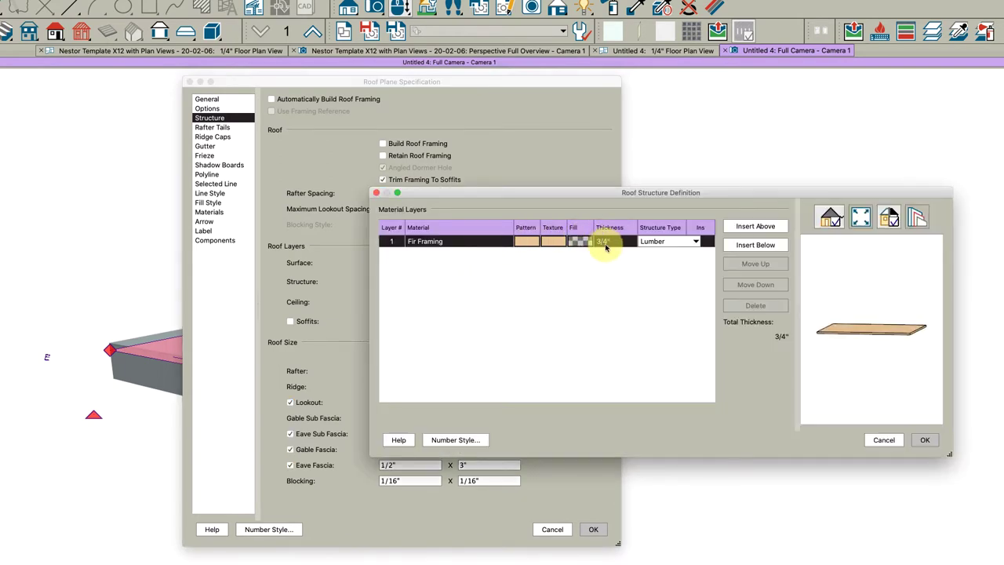
pyautogui.press('Escape')
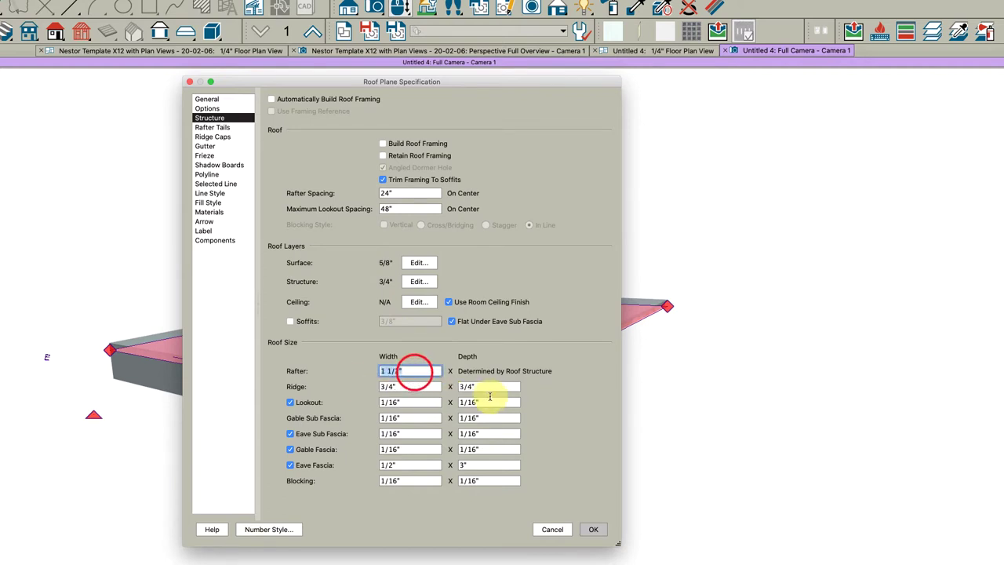
# Review the roof plane's member and fascia sizes and its gutter, frieze and shadow board settings, closing the specification unchanged
pyautogui.click(413, 385)
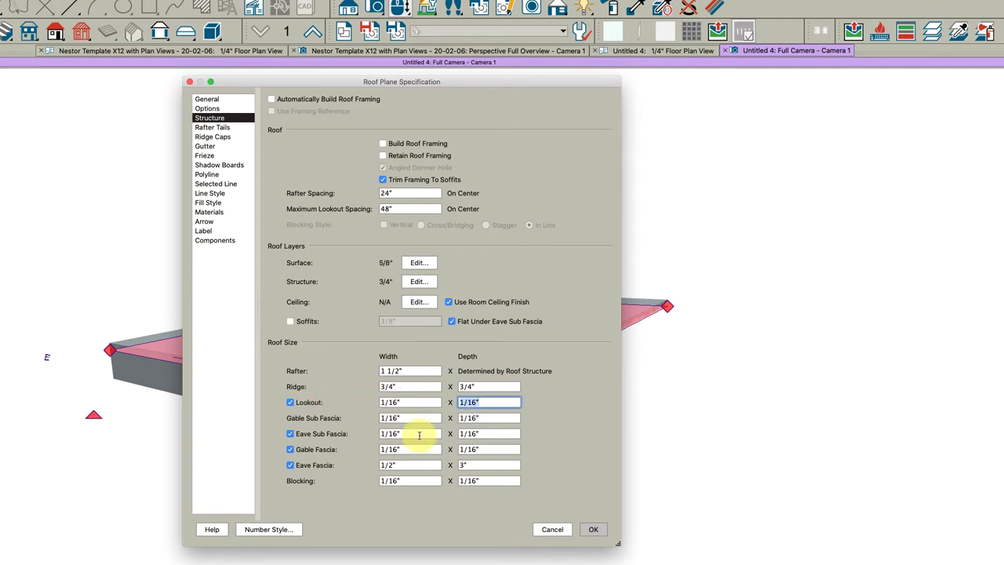
pyautogui.click(411, 466)
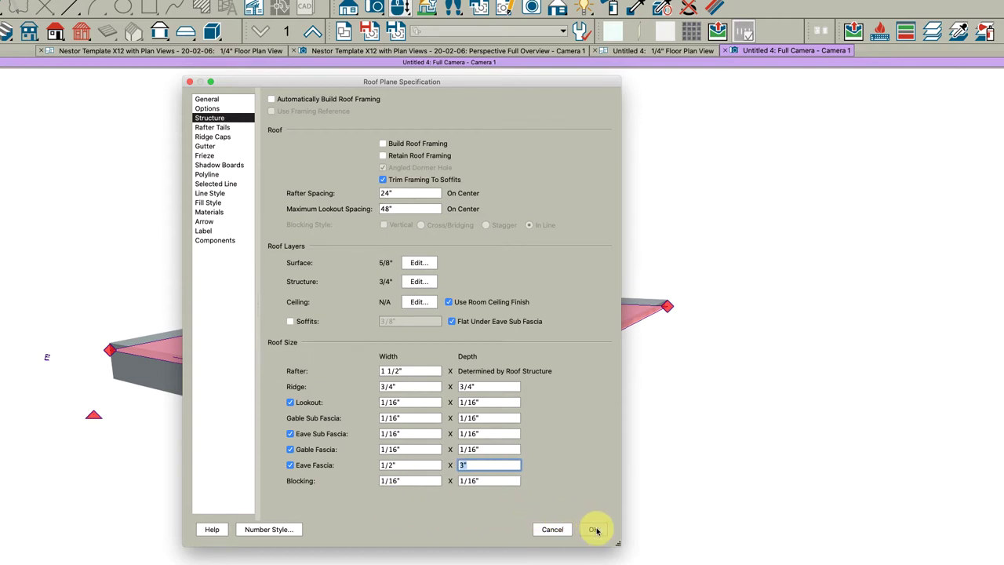
pyautogui.click(209, 136)
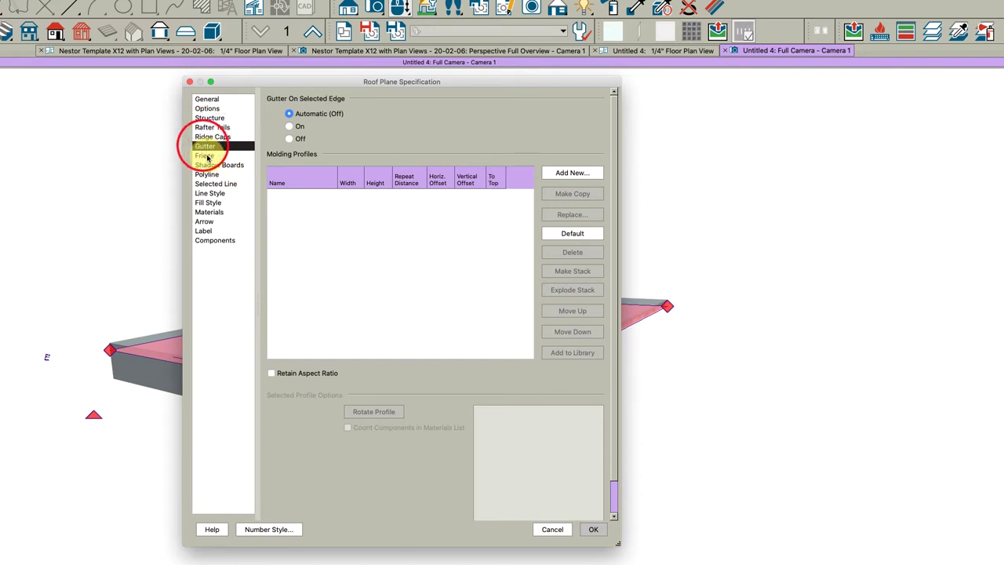
pyautogui.click(204, 155)
pyautogui.click(208, 166)
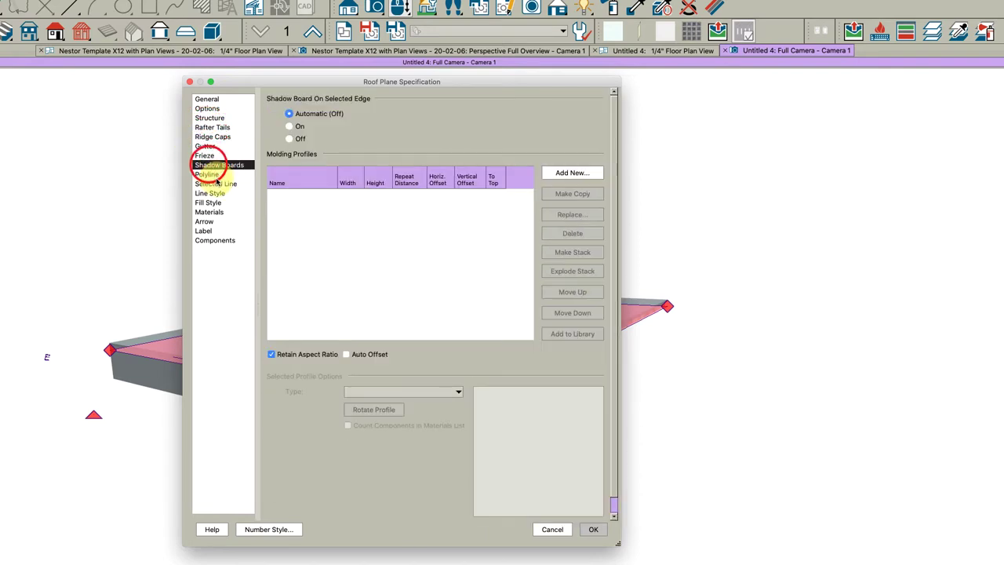
pyautogui.click(584, 528)
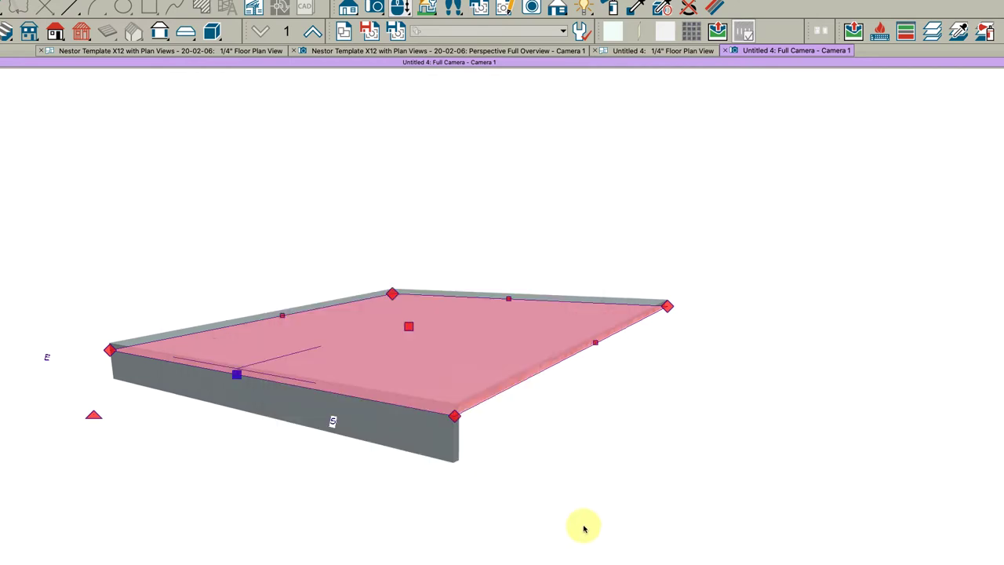
pyautogui.press('Escape')
# In the floor plan of Untitled 4, draw a 3' by 6' rectangle from the roof plane's lower-left corner, extending beyond its upper edge
pyautogui.moveTo(421, 425); pyautogui.dragTo(455, 390)
pyautogui.scroll(-3, 455, 390)
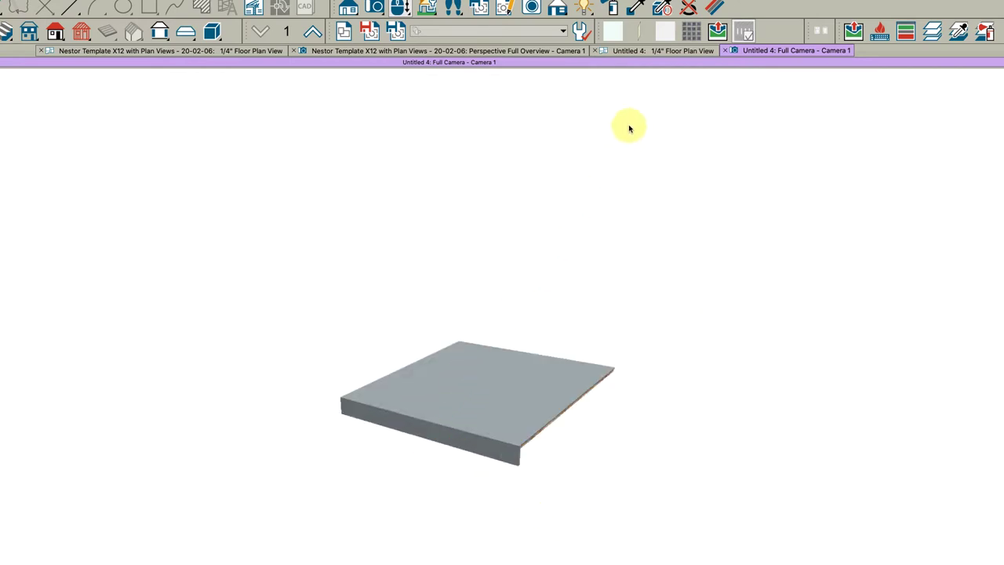
pyautogui.click(652, 50)
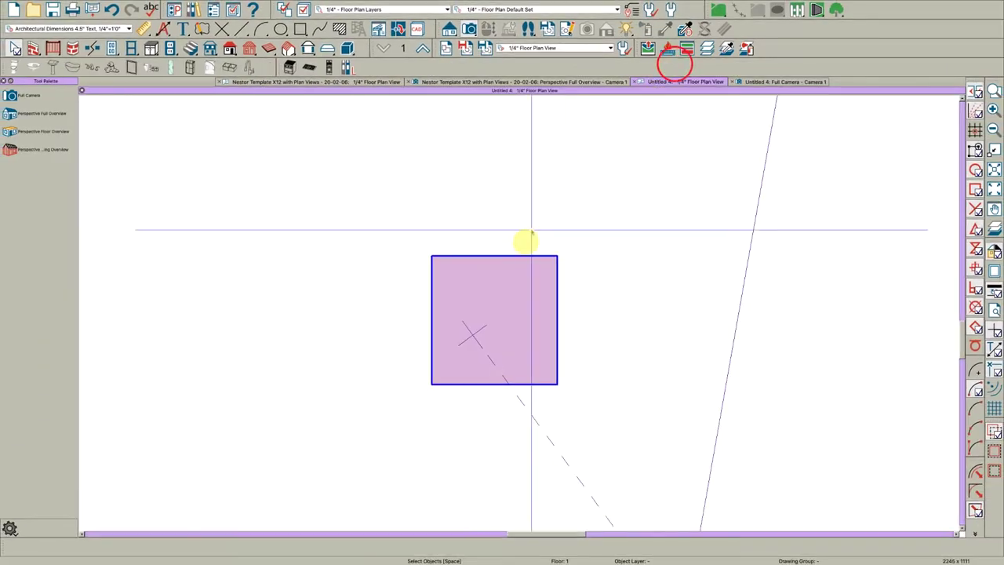
pyautogui.scroll(-1, 527, 354)
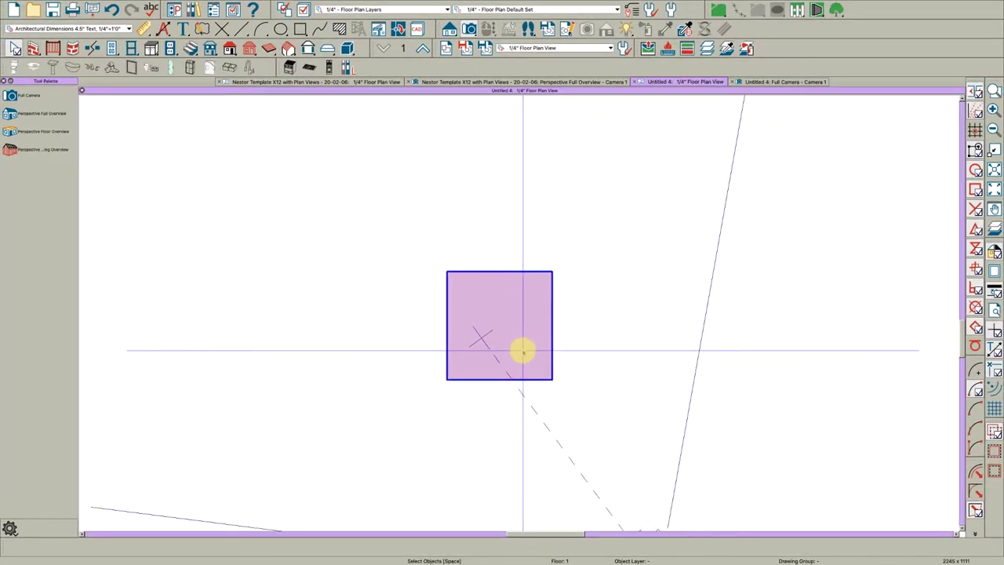
pyautogui.press('r')
pyautogui.moveTo(448, 379)
pyautogui.mouseDown()
pyautogui.moveTo(491, 179)
pyautogui.moveTo(527, 148)
pyautogui.mouseUp()
pyautogui.press('Tab')
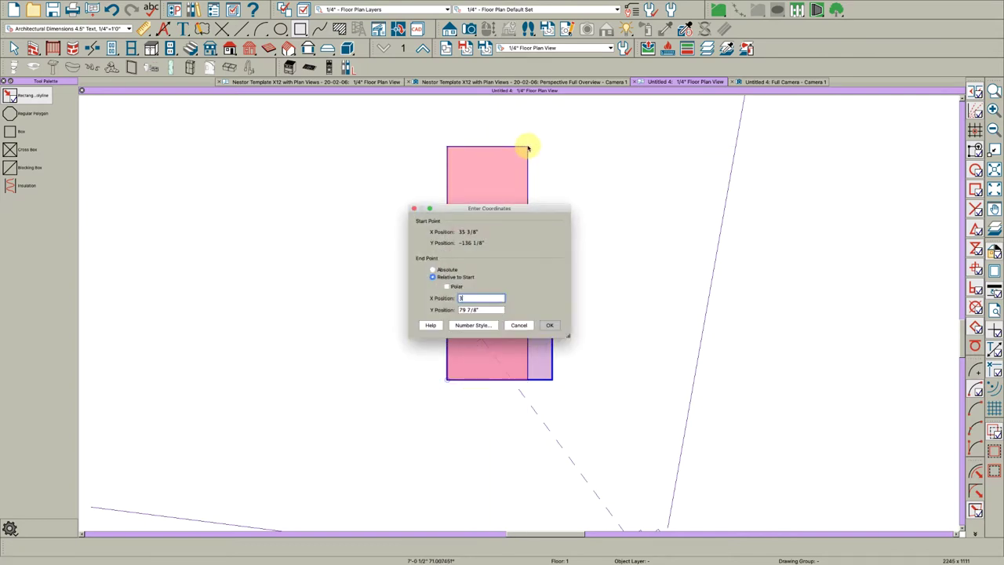
pyautogui.press('Return')
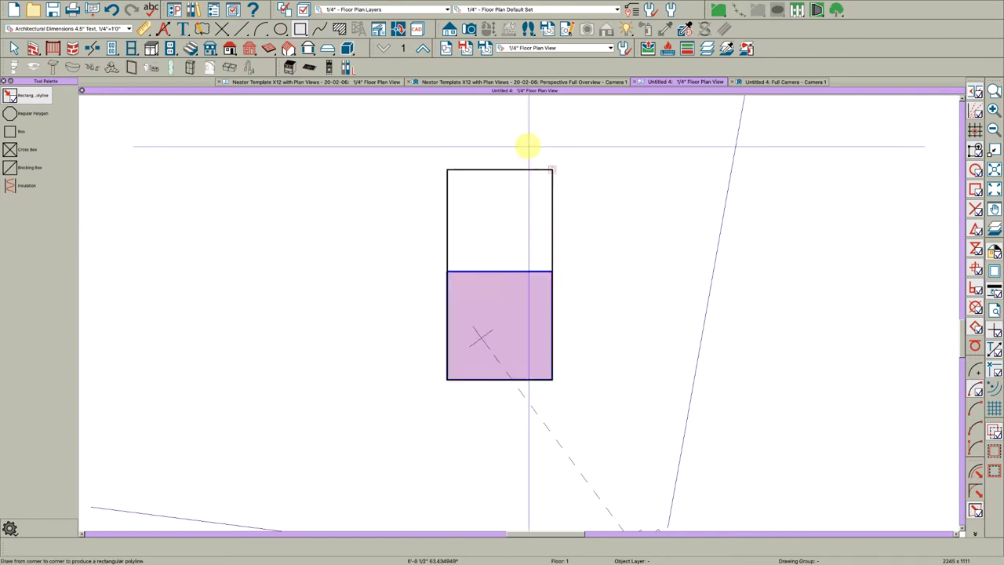
# Draw a horizontal line about 1'-11" long from the rectangle's right midpoint and a short vertical one from its top midpoint, deleting the rectangle
pyautogui.scroll(1, 538, 247)
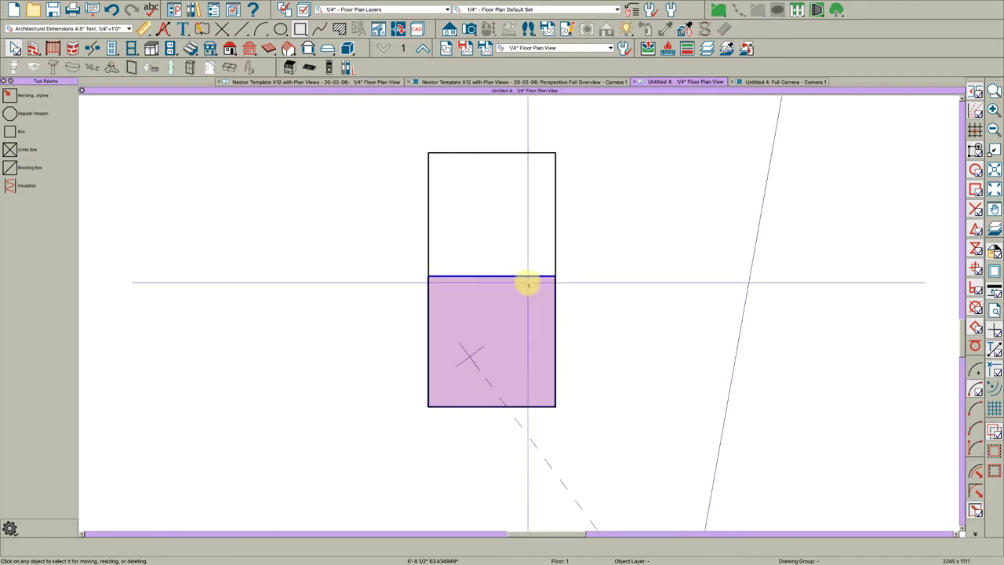
pyautogui.press('/')
pyautogui.moveTo(555, 278); pyautogui.dragTo(637, 276)
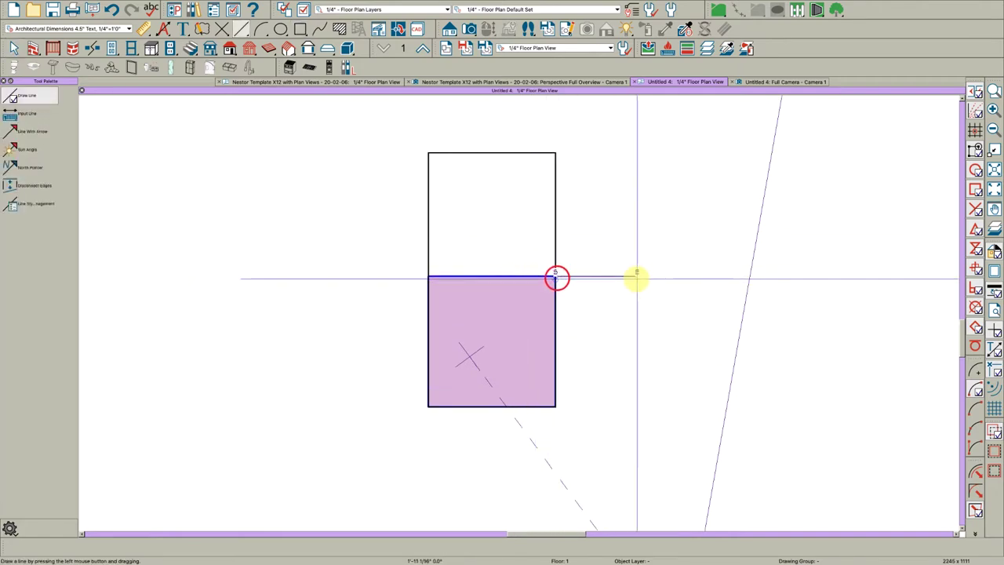
pyautogui.moveTo(495, 150); pyautogui.dragTo(492, 119)
pyautogui.press('space')
pyautogui.click(512, 151)
pyautogui.press('Delete')
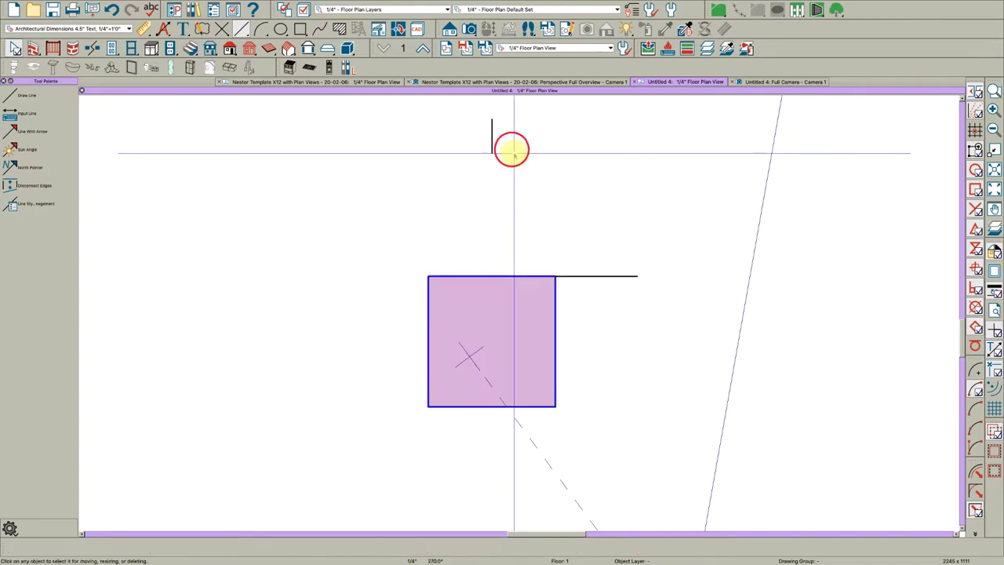
# Make a mirrored copy of the roof plane about the horizontal midpoint line
pyautogui.click(499, 274)
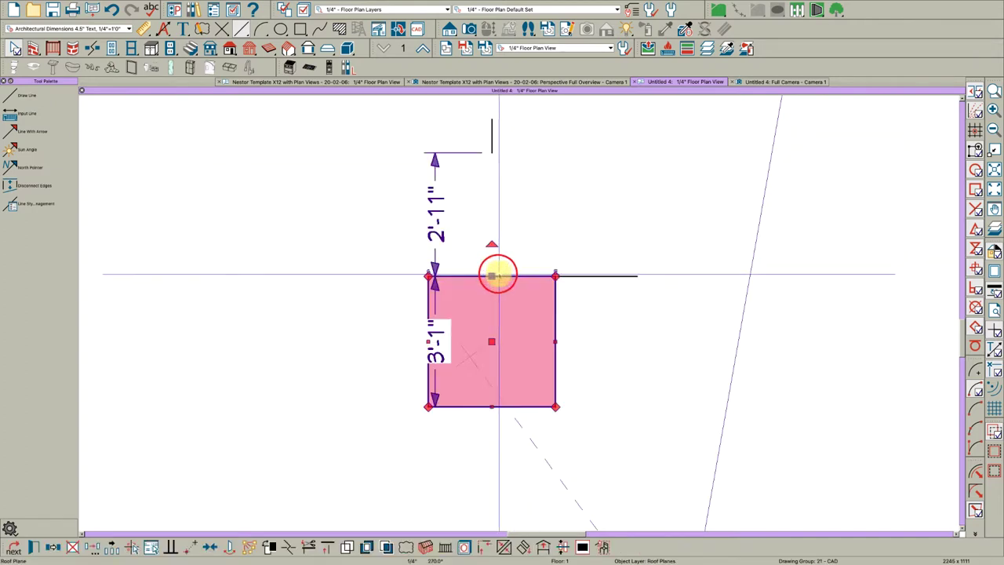
pyautogui.press('super+c')
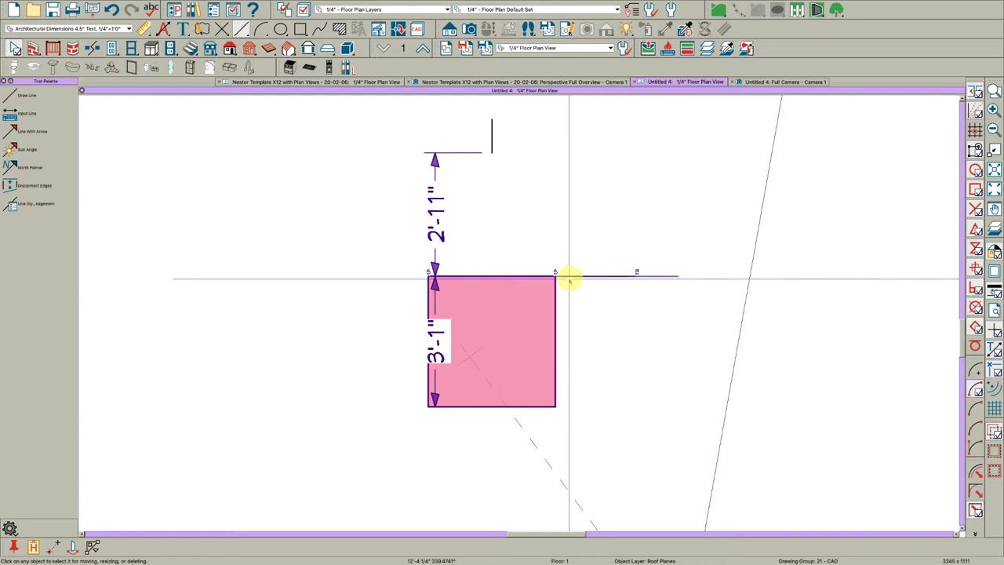
pyautogui.click(569, 278)
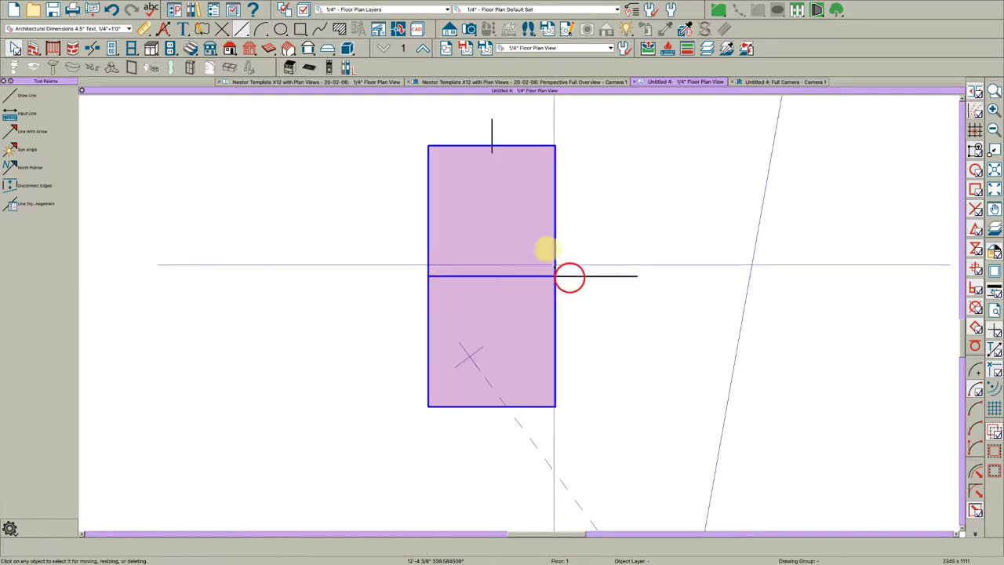
# Extend the vertical midpoint line down through both roof planes to a length of about 8'-6"
pyautogui.click(490, 152)
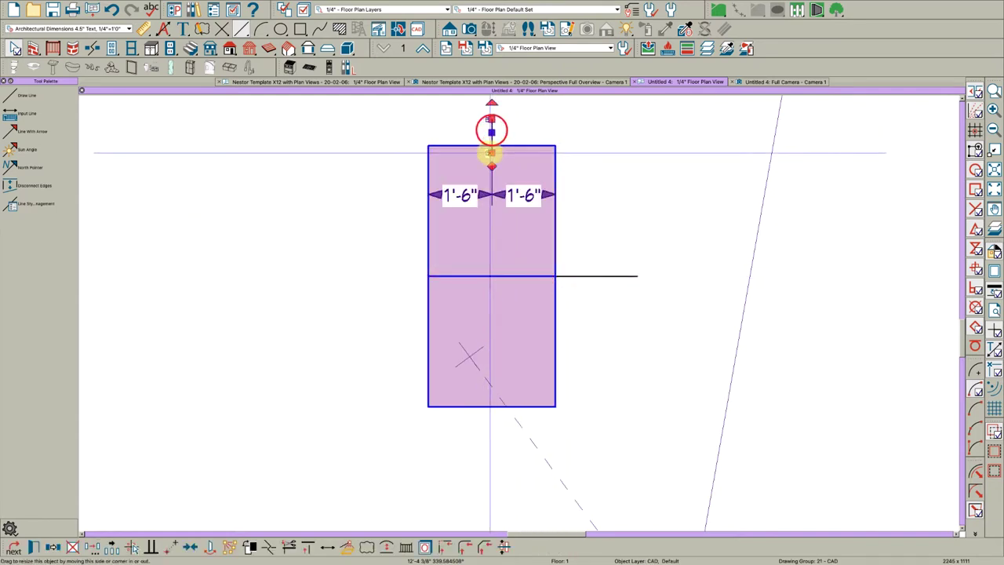
pyautogui.moveTo(490, 152); pyautogui.dragTo(500, 479)
pyautogui.click(524, 459)
# Reshape both roof planes into triangles by moving their inner corners to the intersection with the vertical centre line
pyautogui.scroll(3, 498, 268)
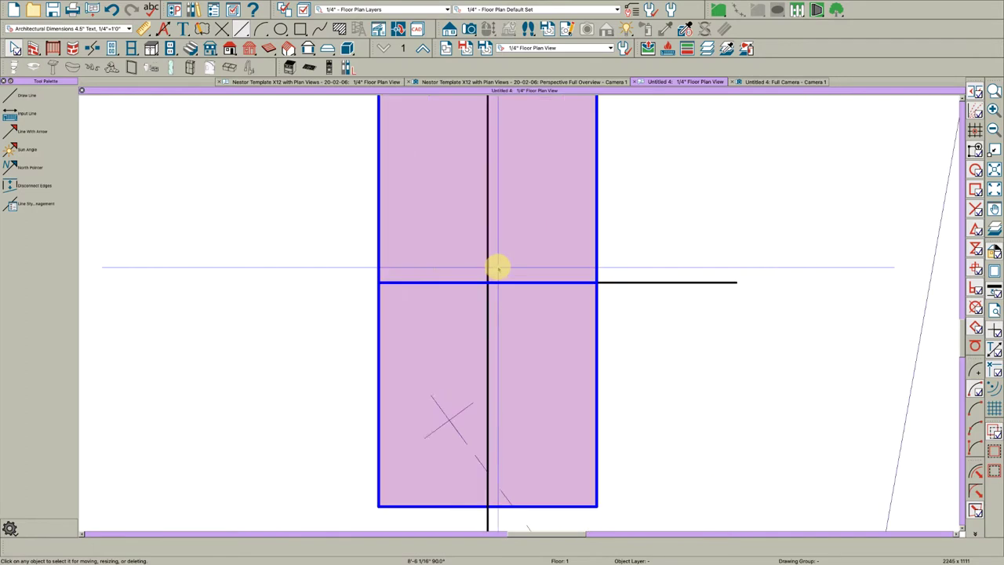
pyautogui.click(380, 268)
pyautogui.moveTo(380, 268); pyautogui.dragTo(488, 282)
pyautogui.moveTo(595, 283); pyautogui.dragTo(488, 282)
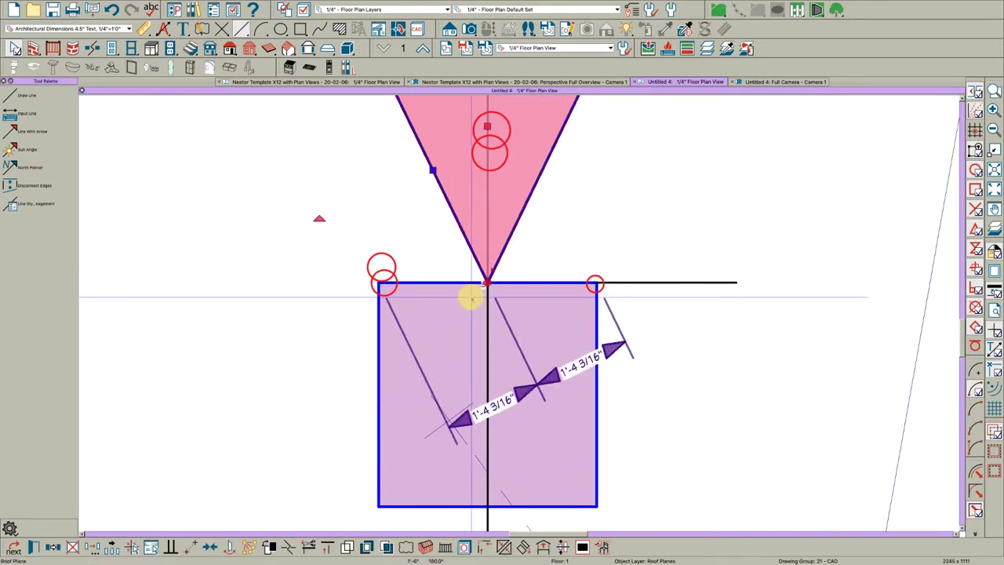
pyautogui.click(472, 297)
pyautogui.moveTo(380, 282); pyautogui.dragTo(488, 283)
pyautogui.moveTo(596, 282); pyautogui.dragTo(488, 283)
pyautogui.click(462, 316)
# Draw a roof plane about 7 5/8" deep along the right side, with its baseline running between the two triangles' right corners
pyautogui.scroll(-3, 465, 319)
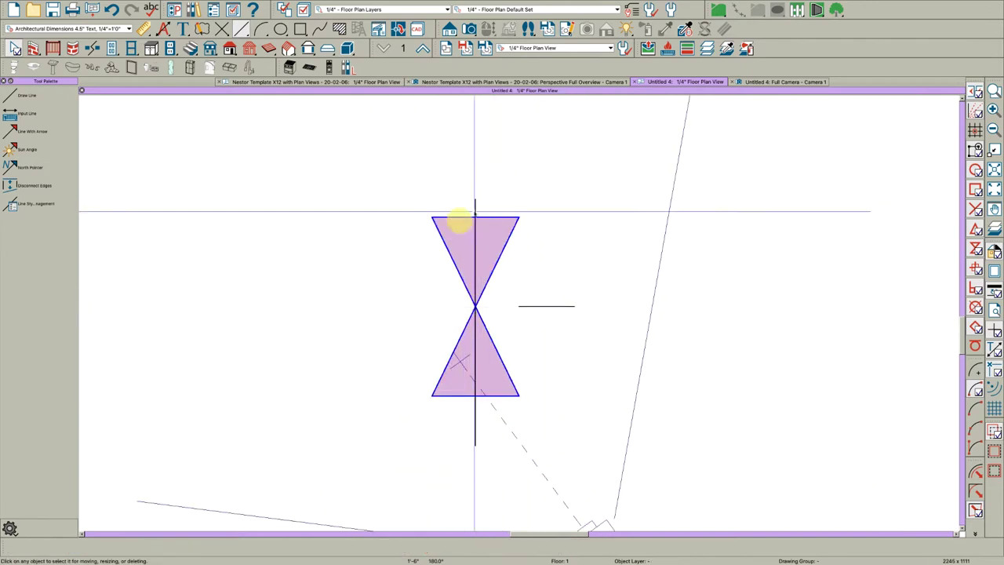
pyautogui.scroll(2, 506, 294)
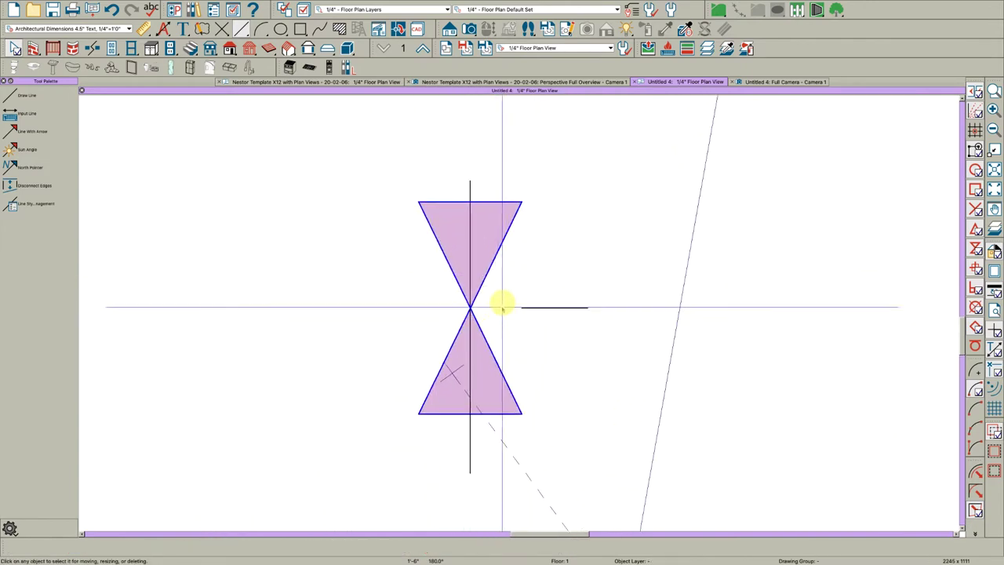
pyautogui.scroll(1, 504, 289)
pyautogui.press('r')
pyautogui.scroll(3, 524, 203)
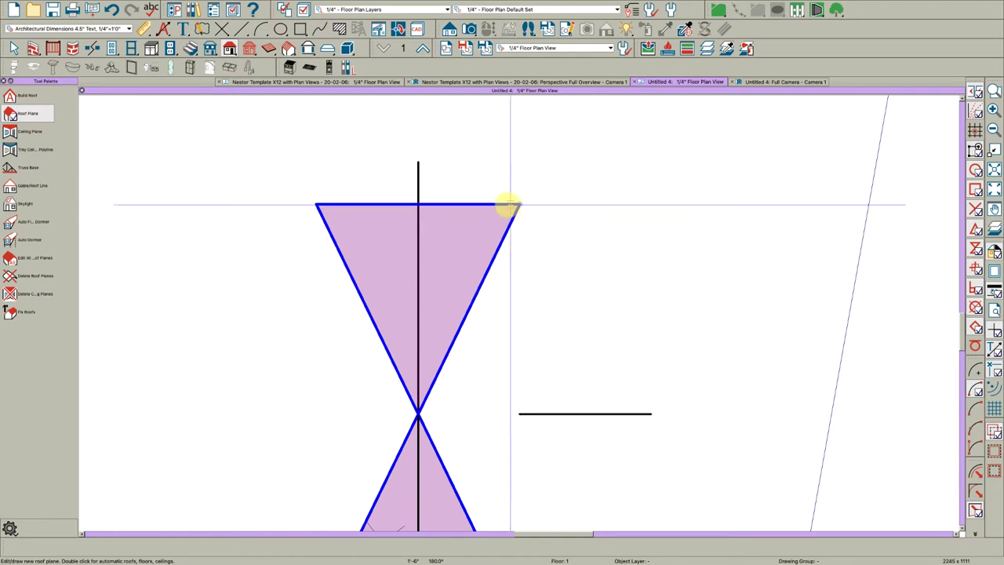
pyautogui.moveTo(516, 205); pyautogui.dragTo(498, 488)
pyautogui.press('space')
pyautogui.click(476, 320)
pyautogui.scroll(-3, 476, 318)
pyautogui.scroll(1, 475, 320)
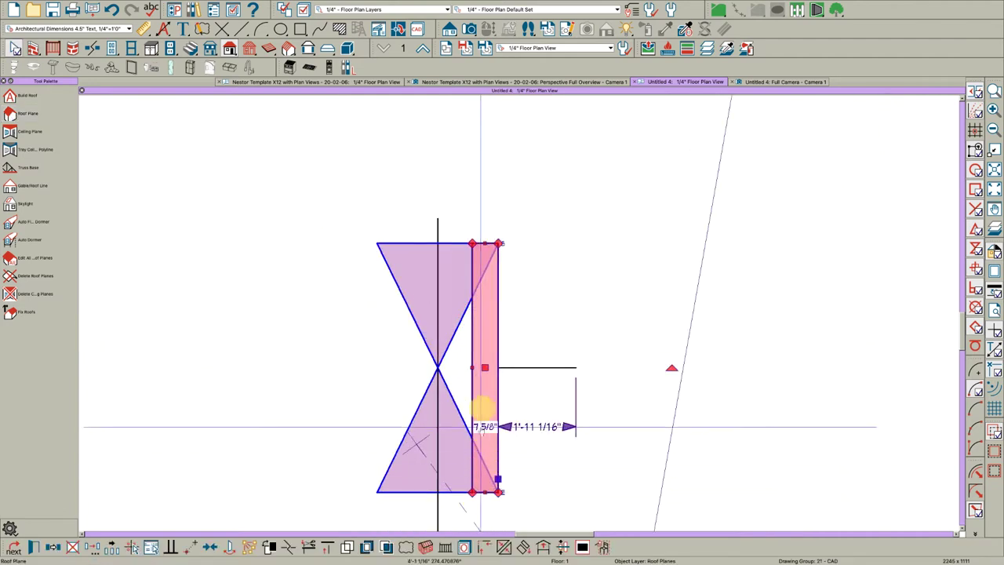
# Reshape the right-hand roof plane into a triangle whose inner point meets the two existing triangles at the centre, turning off line weights for precision
pyautogui.scroll(1, 477, 349)
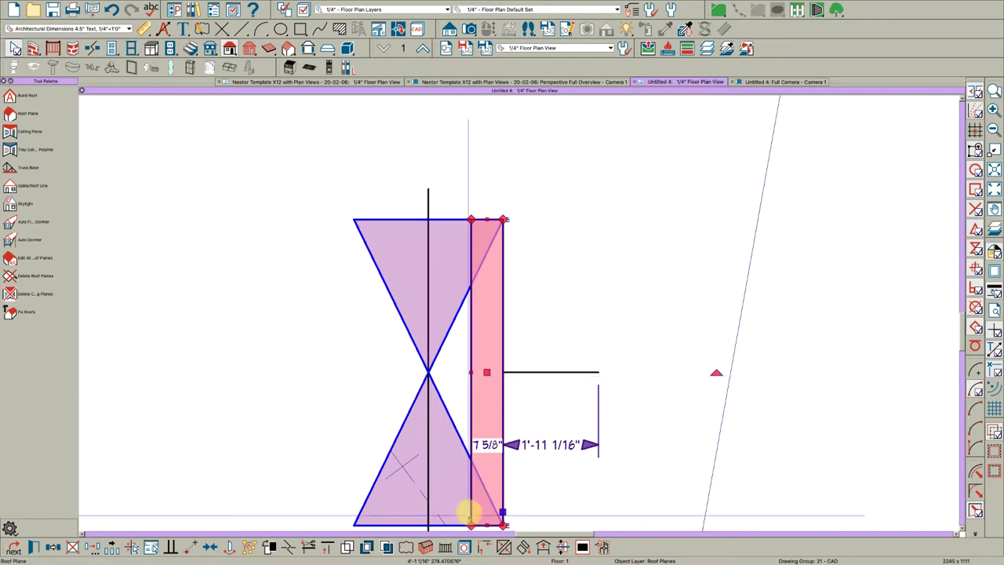
pyautogui.moveTo(472, 524); pyautogui.dragTo(497, 218)
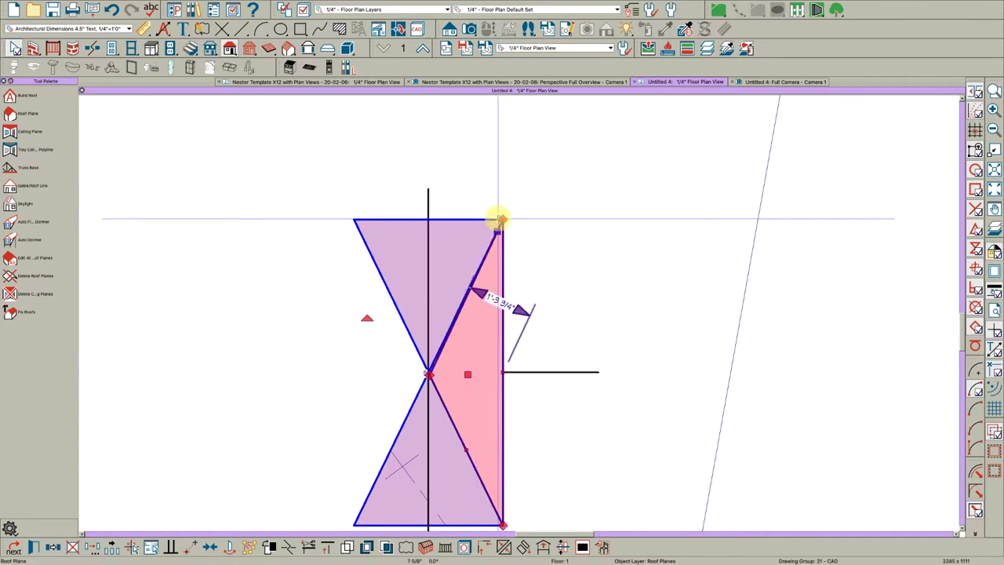
pyautogui.scroll(5, 448, 359)
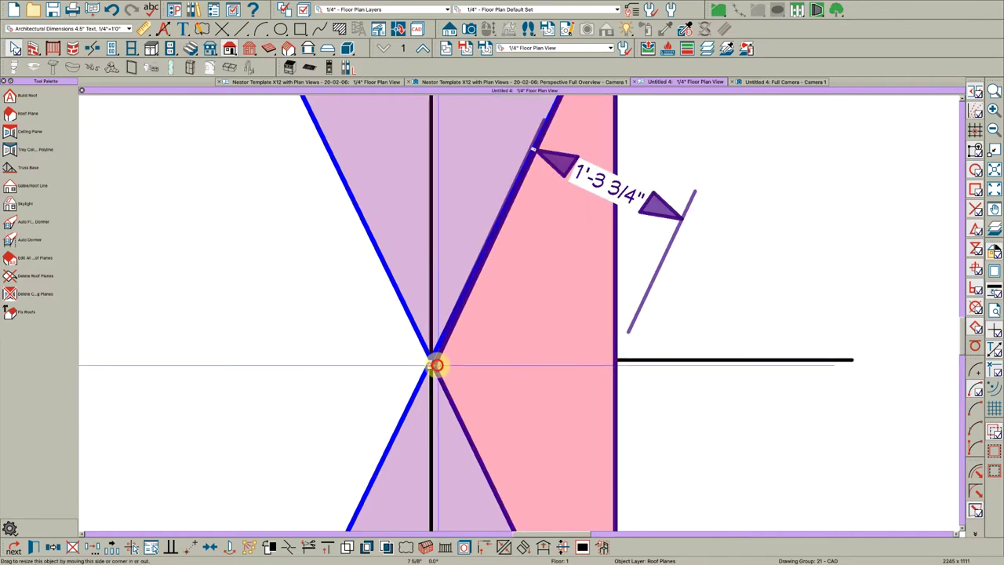
pyautogui.moveTo(436, 365); pyautogui.dragTo(468, 362)
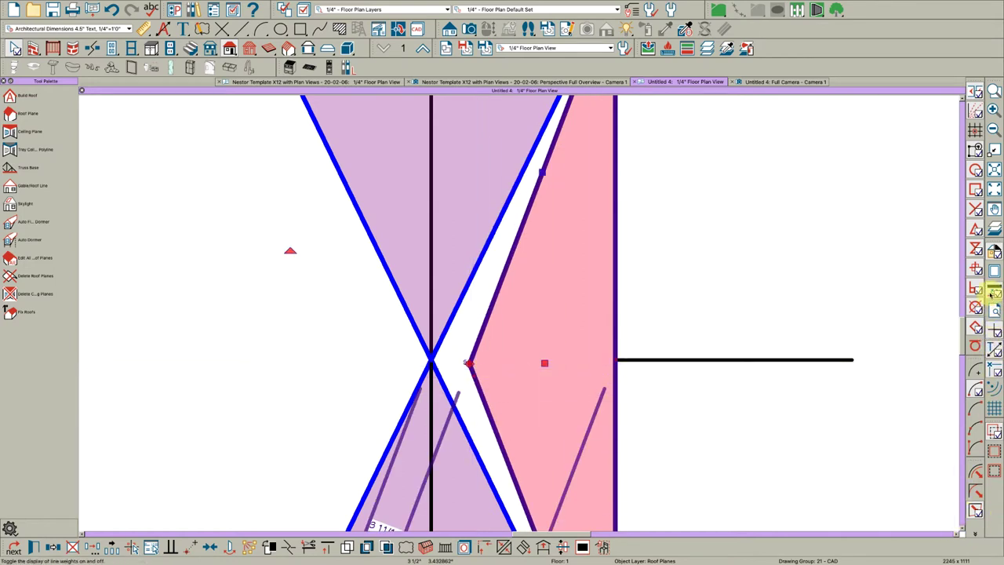
pyautogui.click(993, 292)
pyautogui.scroll(3, 463, 372)
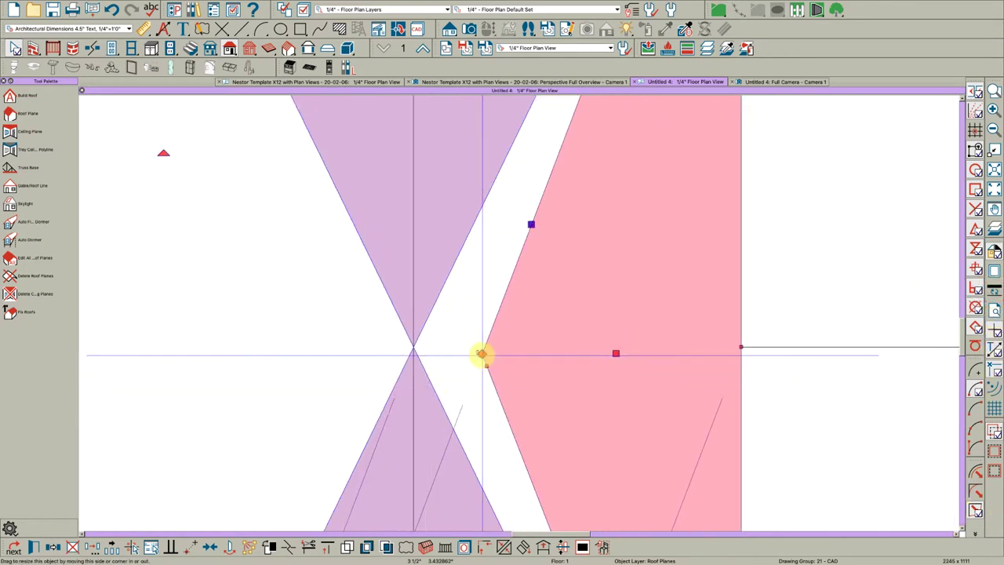
pyautogui.moveTo(481, 354); pyautogui.dragTo(418, 346)
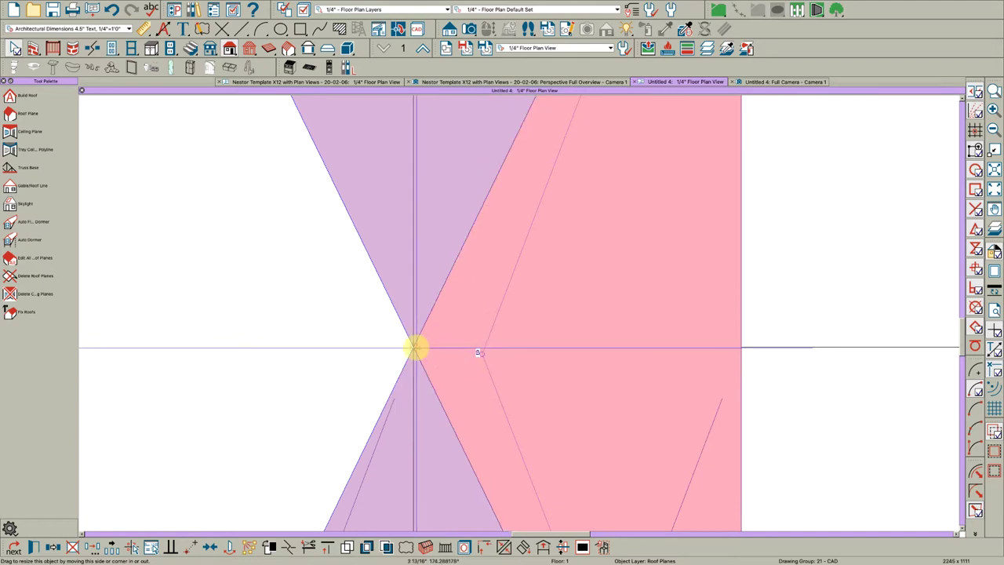
pyautogui.scroll(-5, 417, 346)
pyautogui.press('Escape')
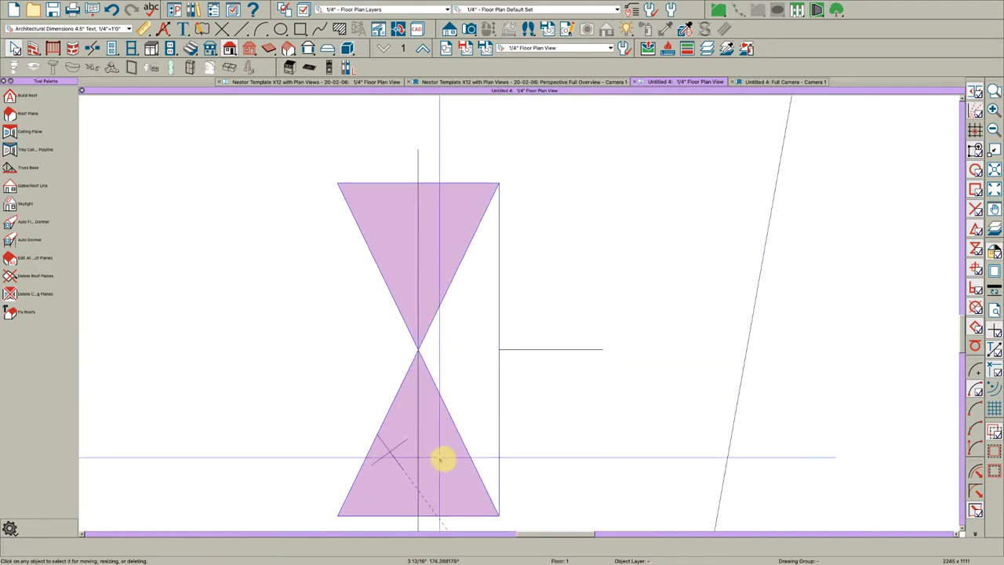
# Check the ridge top and fascia top heights in the lower triangular roof plane's specification
pyautogui.click(455, 508)
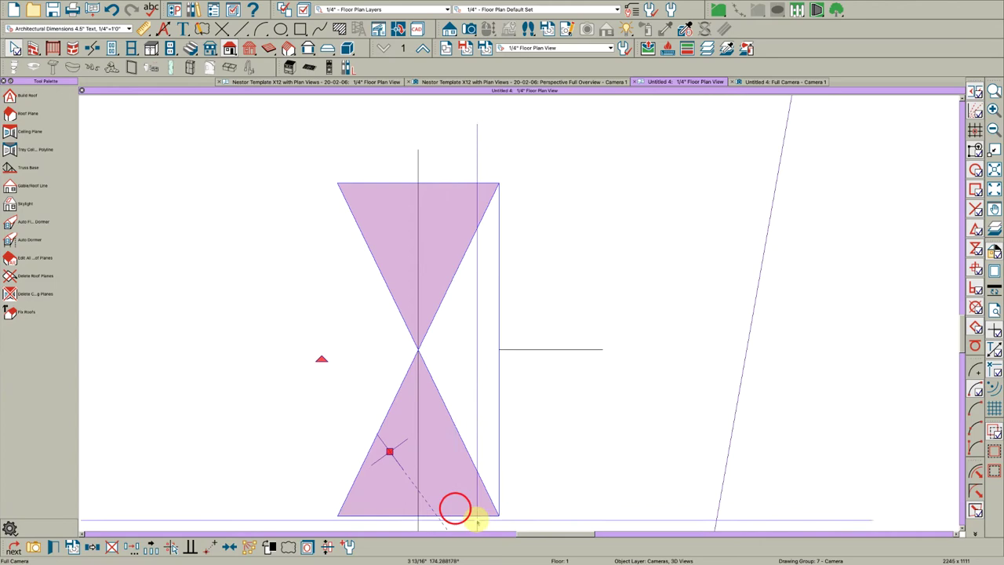
pyautogui.doubleClick(476, 520)
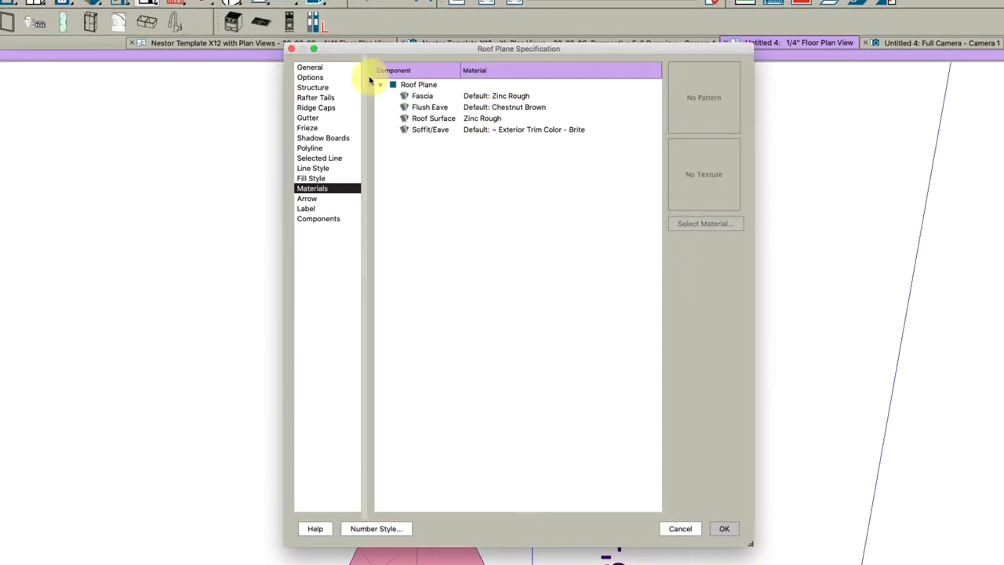
pyautogui.click(310, 68)
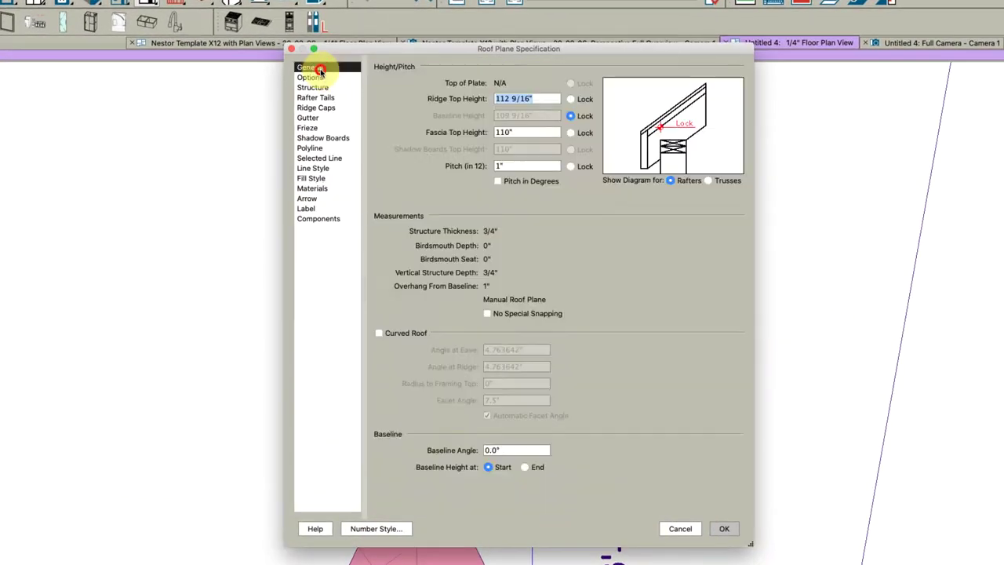
pyautogui.doubleClick(524, 134)
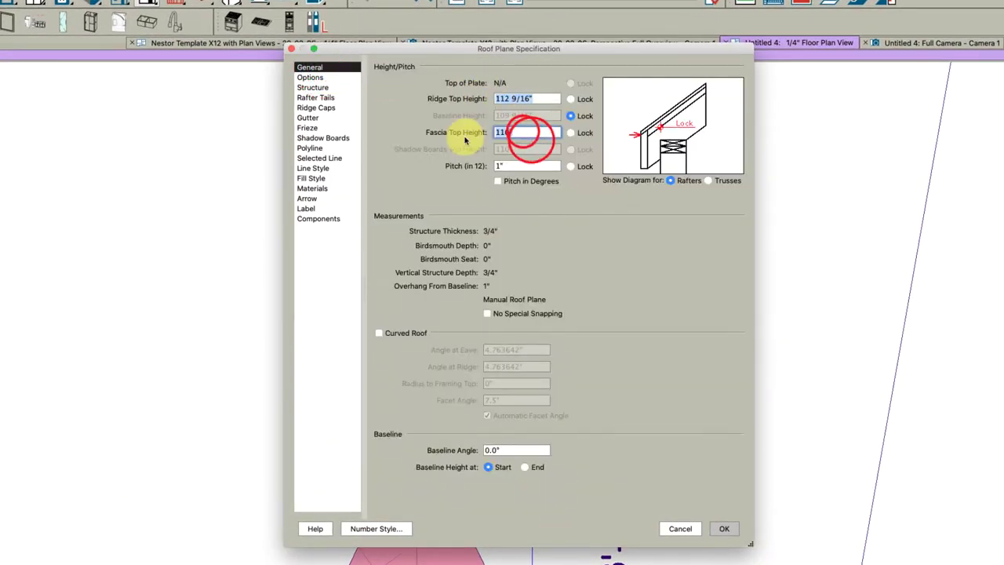
pyautogui.doubleClick(549, 96)
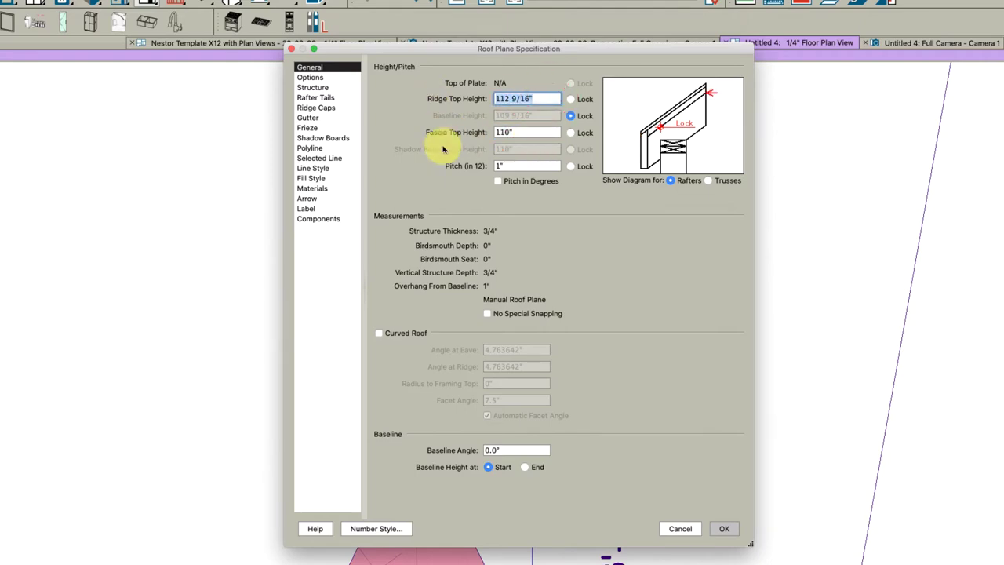
pyautogui.press('Return')
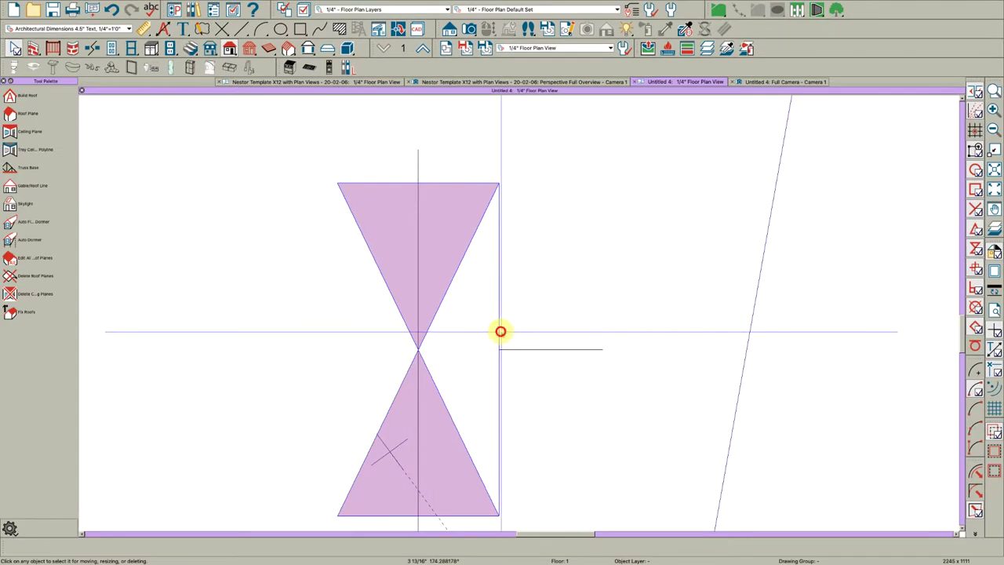
# Lock the right-hand roof plane's fascia top height and set its ridge top height to 112 9/16"
pyautogui.doubleClick(500, 331)
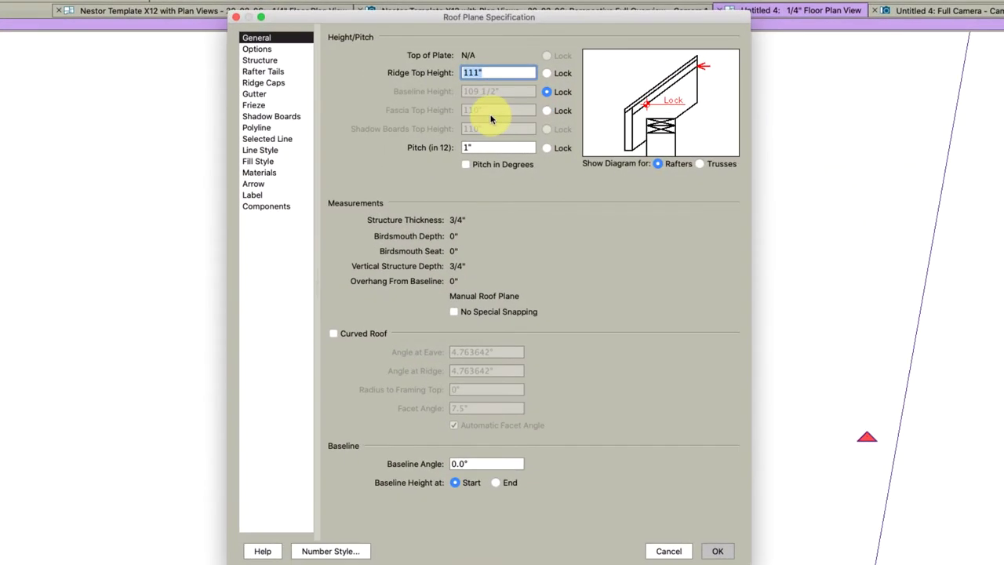
pyautogui.click(546, 147)
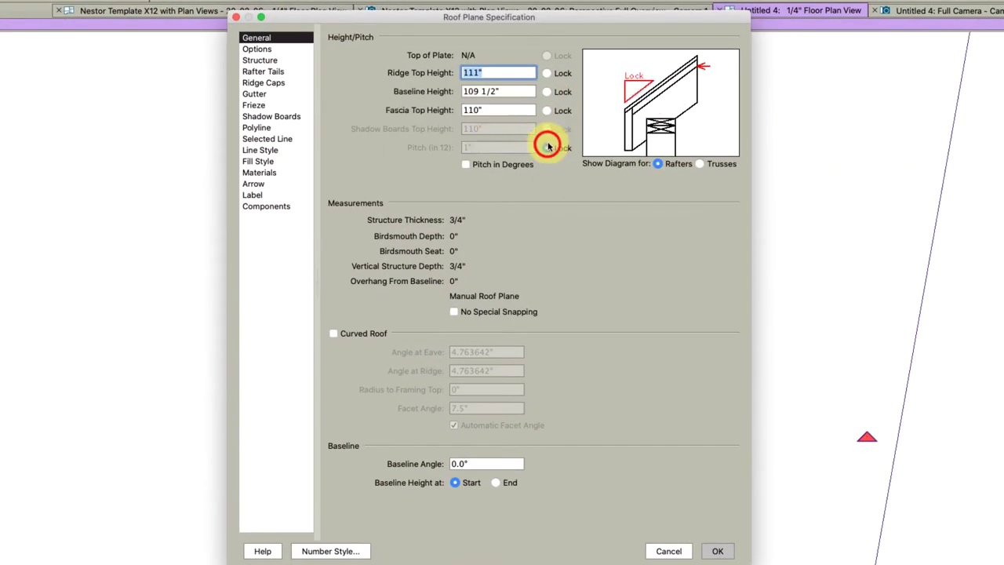
pyautogui.doubleClick(488, 110)
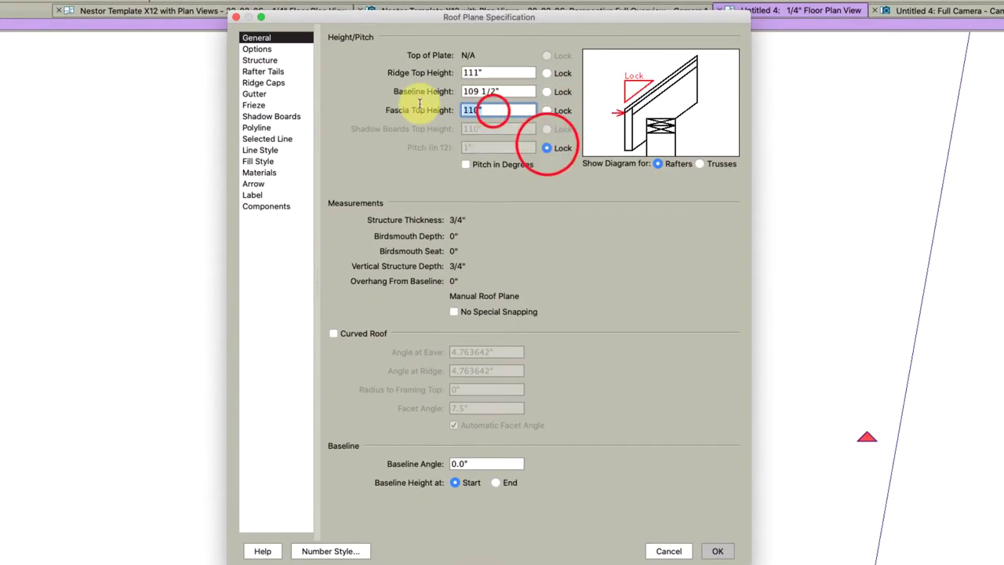
pyautogui.click(546, 110)
pyautogui.doubleClick(497, 70)
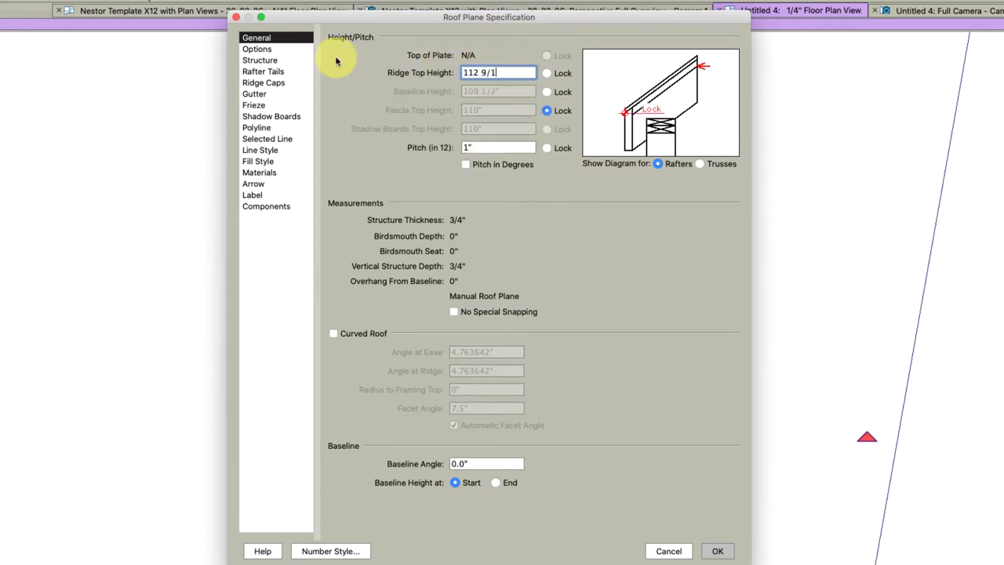
pyautogui.click(718, 550)
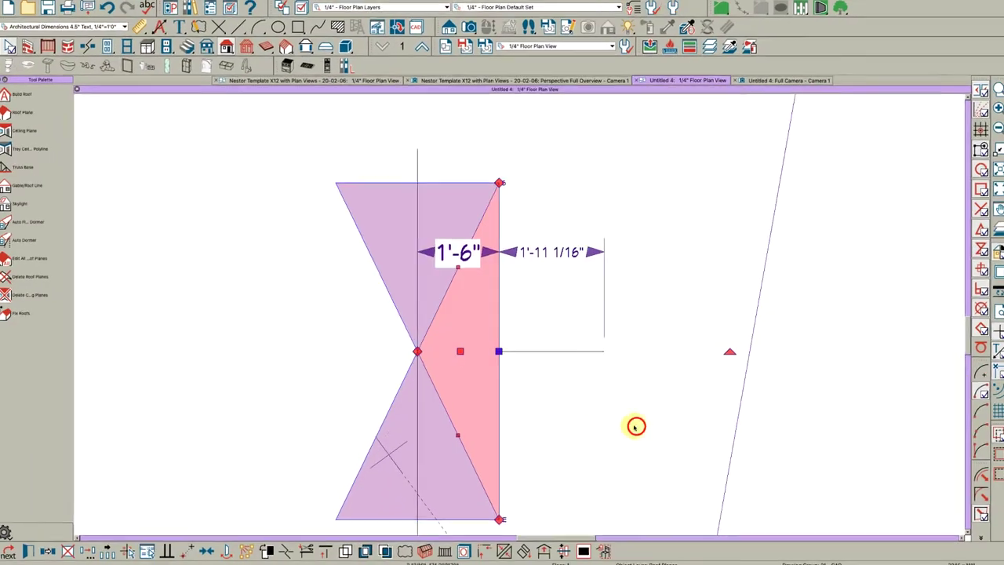
pyautogui.click(635, 425)
# Make a mirrored copy of the right-hand triangular roof plane about the vertical centre line
pyautogui.scroll(-3, 526, 312)
pyautogui.scroll(3, 464, 332)
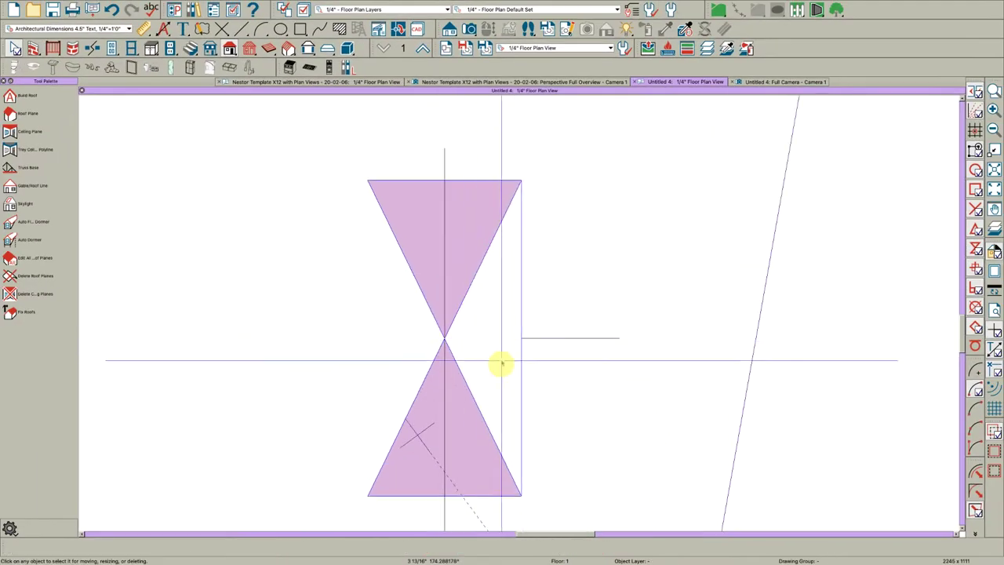
pyautogui.click(518, 384)
pyautogui.moveTo(517, 384); pyautogui.dragTo(444, 377)
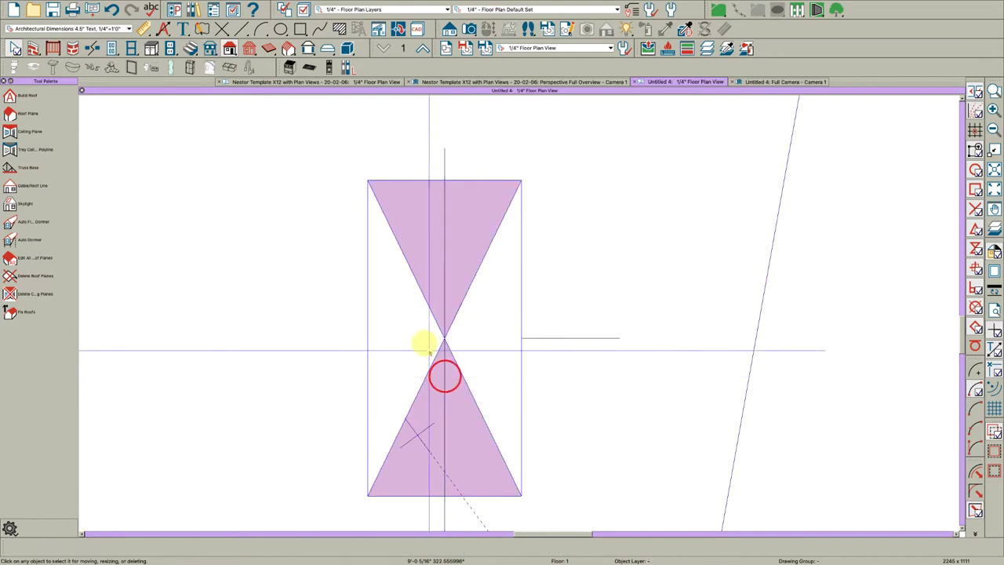
# Inspect the four joined roof planes in the 3D camera view, then return to the floor plan
pyautogui.click(776, 81)
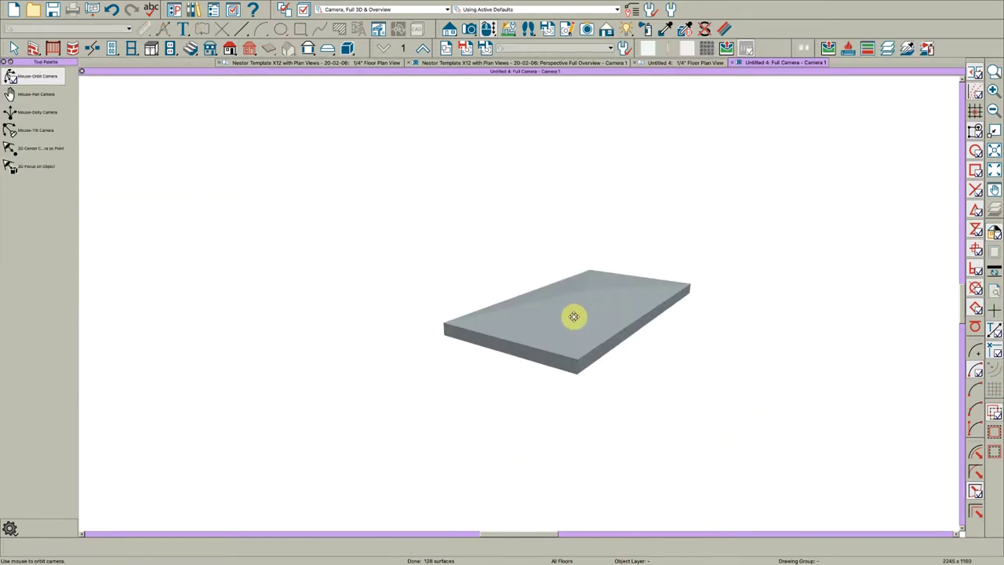
pyautogui.moveTo(574, 327)
pyautogui.mouseDown()
pyautogui.moveTo(589, 311)
pyautogui.moveTo(578, 296)
pyautogui.moveTo(526, 321)
pyautogui.moveTo(569, 333)
pyautogui.mouseUp()
pyautogui.press('space')
pyautogui.scroll(1, 567, 347)
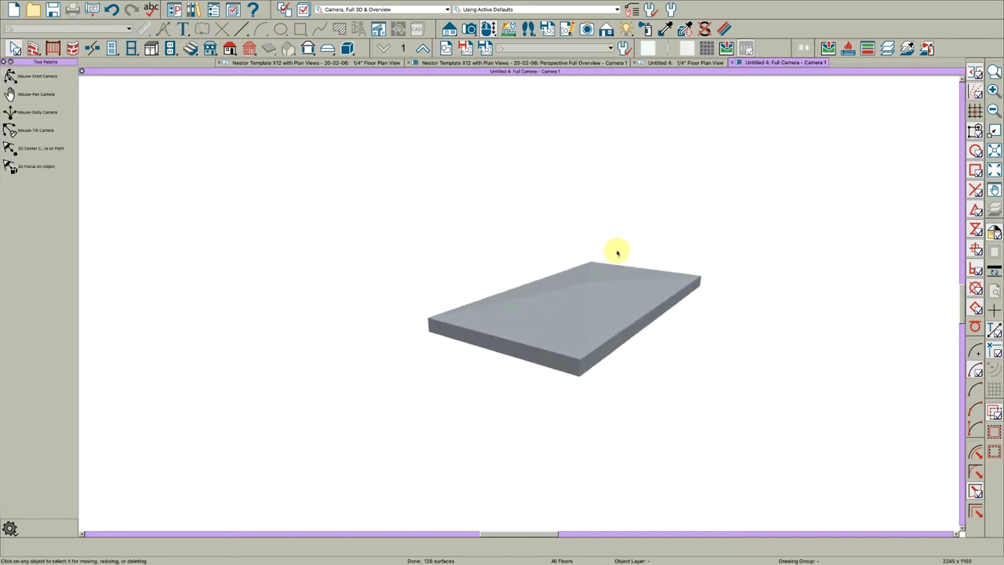
pyautogui.click(696, 63)
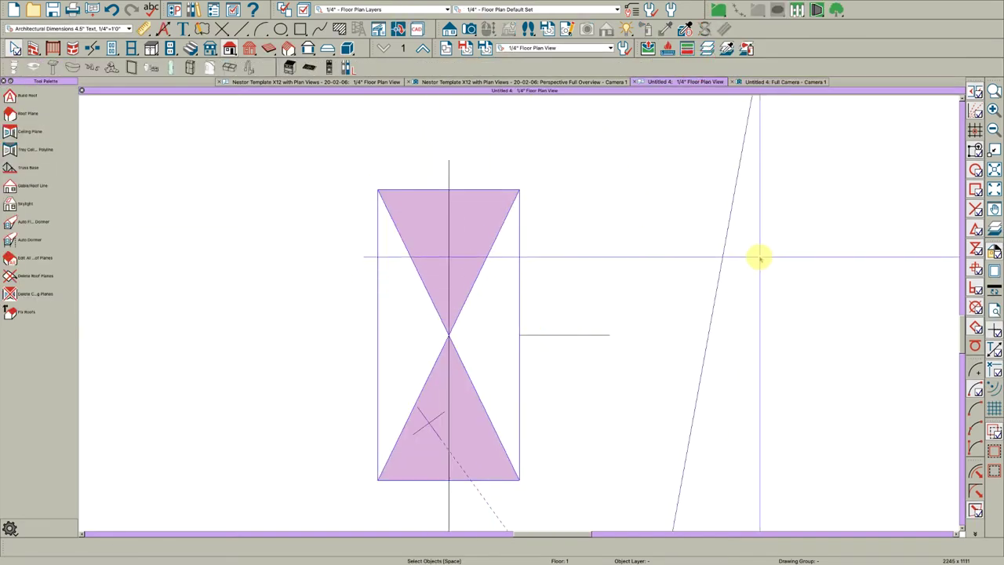
# Draw a rectangular molding polyline about 7'-8" long around the roof planes, using Drip Cap Molding 1 from the user catalog
pyautogui.press('super+l')
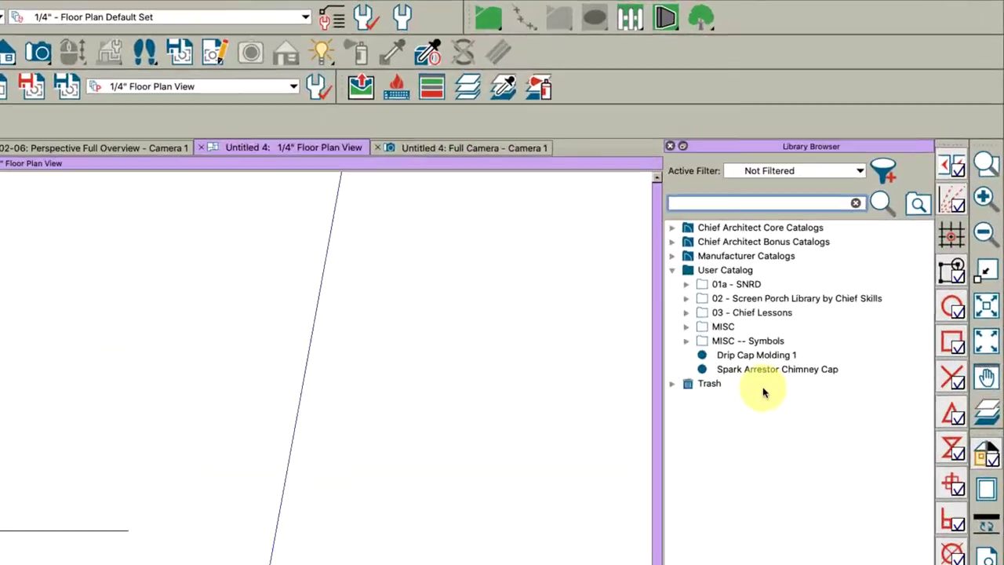
pyautogui.click(873, 203)
pyautogui.click(729, 402)
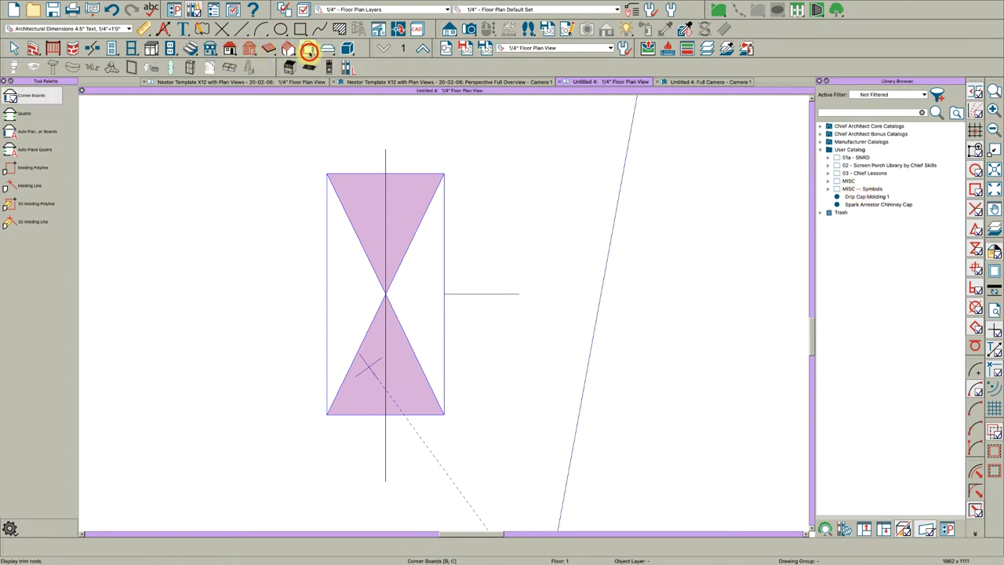
pyautogui.click(46, 155)
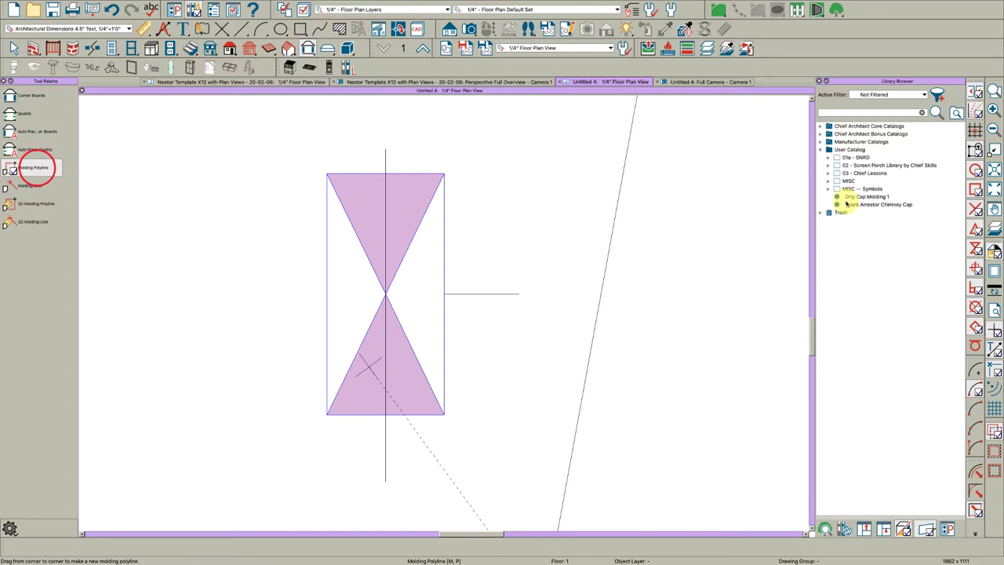
pyautogui.click(850, 197)
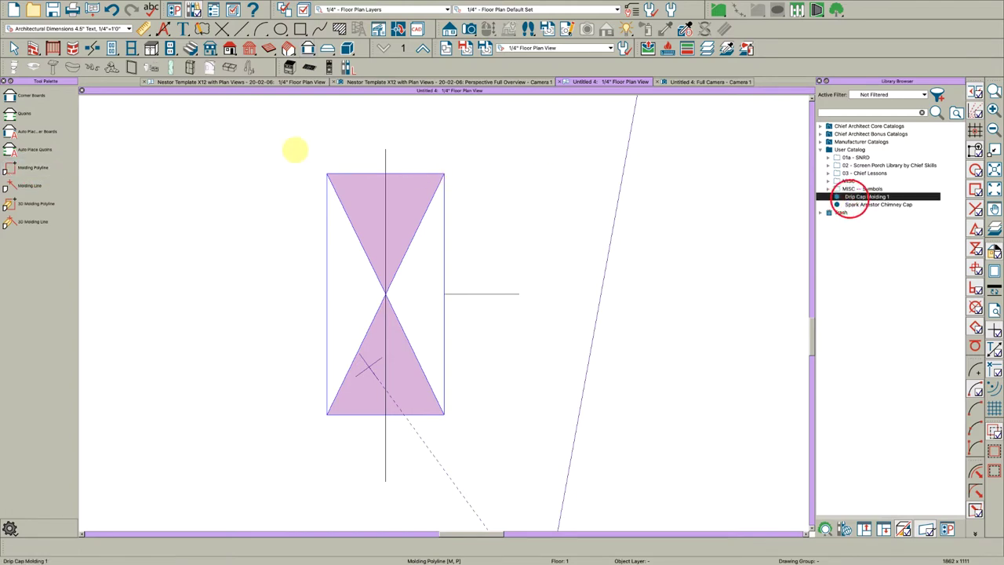
pyautogui.moveTo(299, 144); pyautogui.dragTo(473, 446)
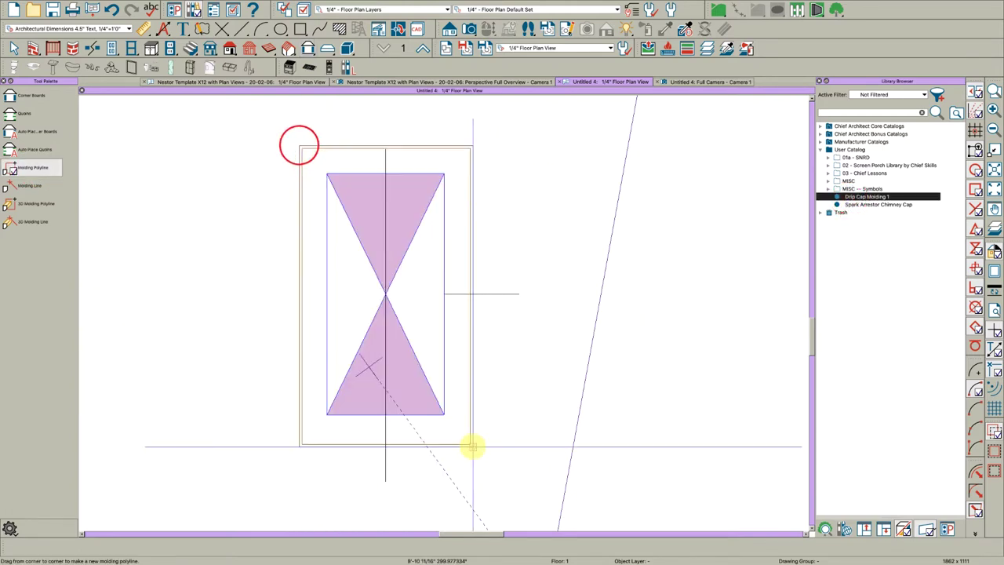
# Make the drip cap molding extrude outside its polyline by turning off Extrude Inside Polyline
pyautogui.scroll(3, 422, 445)
pyautogui.click(384, 444)
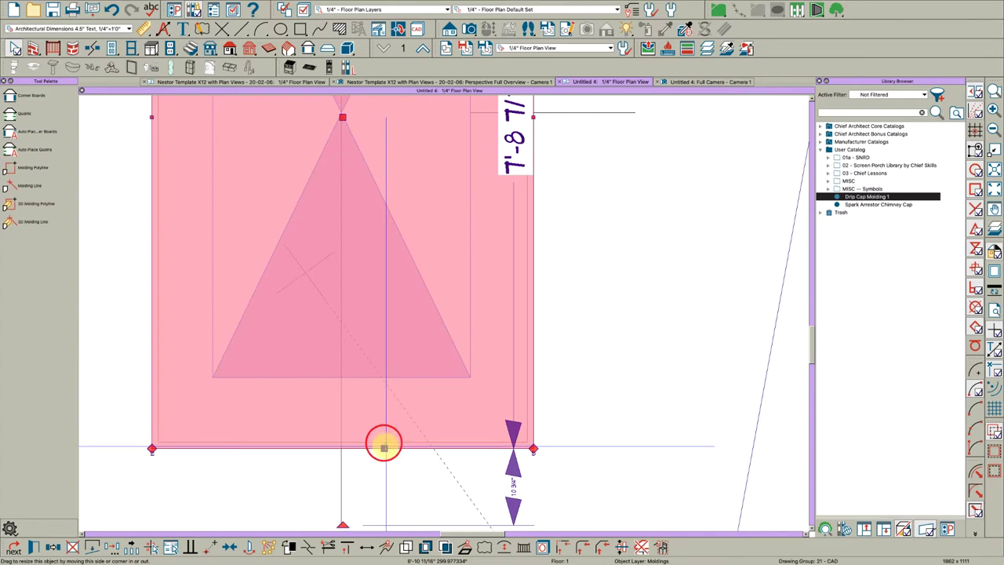
pyautogui.doubleClick(384, 444)
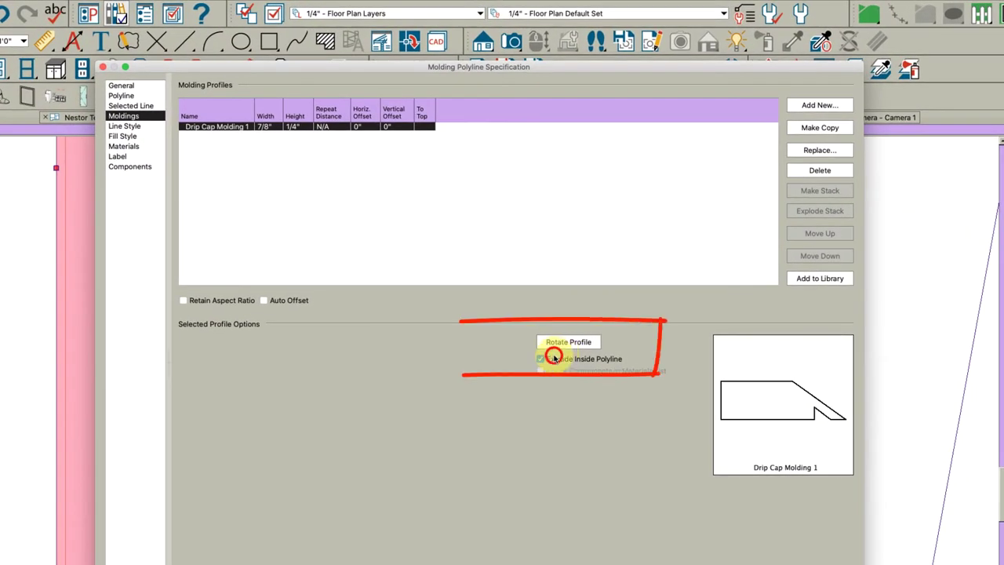
pyautogui.click(553, 358)
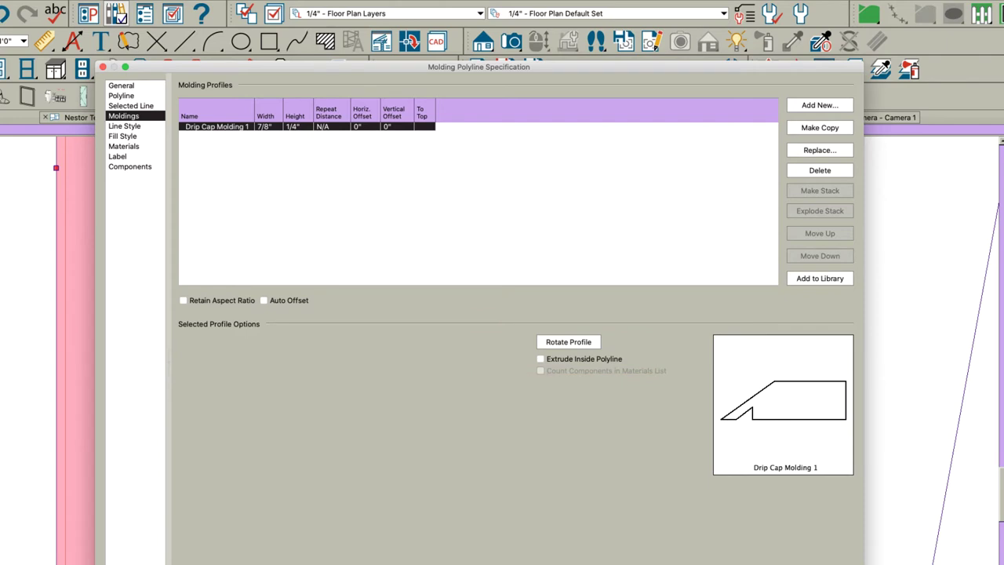
pyautogui.press('Return')
# Set the drip cap molding polyline's height to 106"
pyautogui.press('super+e')
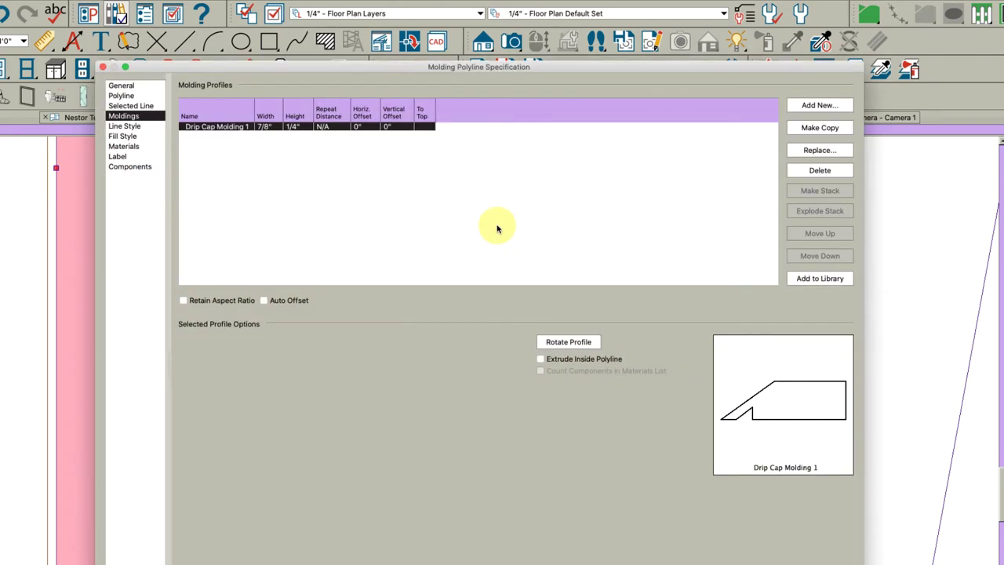
pyautogui.click(134, 86)
pyautogui.click(274, 102)
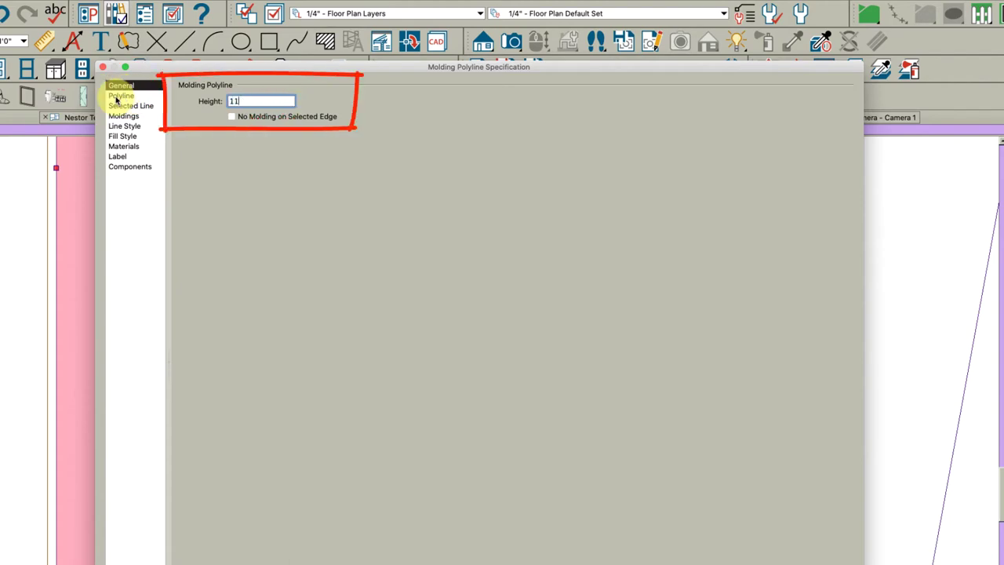
pyautogui.press('Tab')
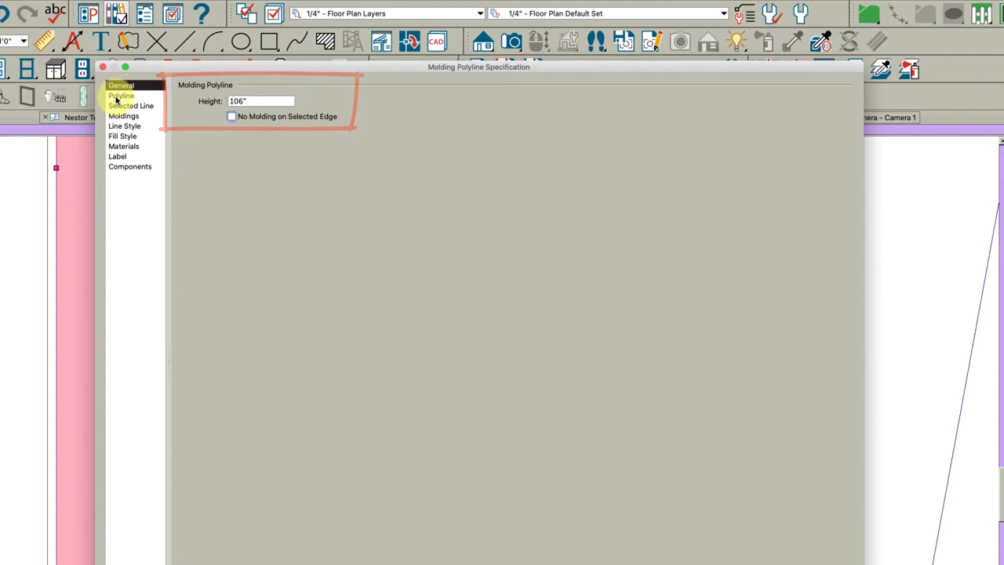
pyautogui.press('Return')
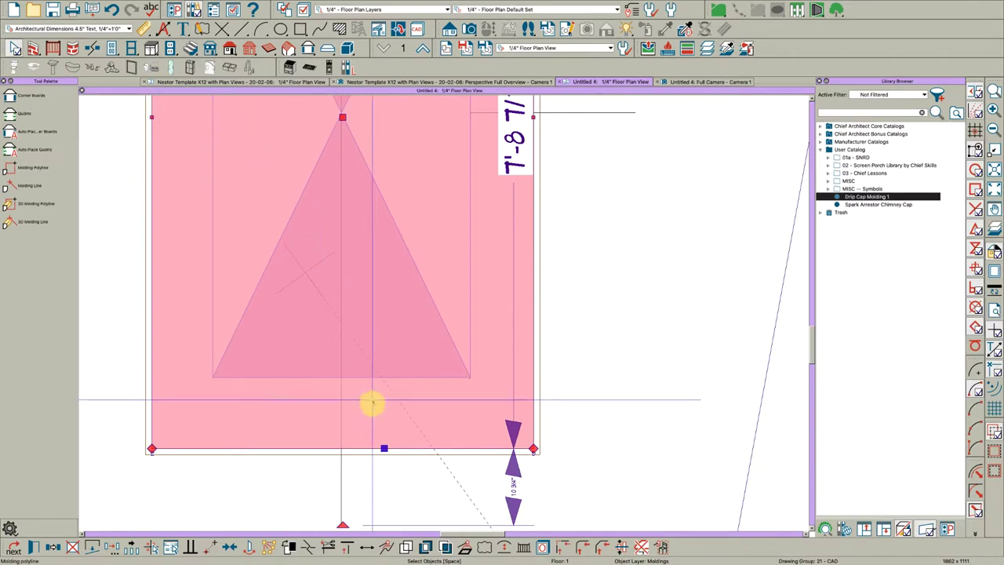
# Resize the drip cap molding polyline to 3' by 6'-2" so its edges align with the outer edges of the roof planes
pyautogui.moveTo(384, 483); pyautogui.dragTo(387, 376)
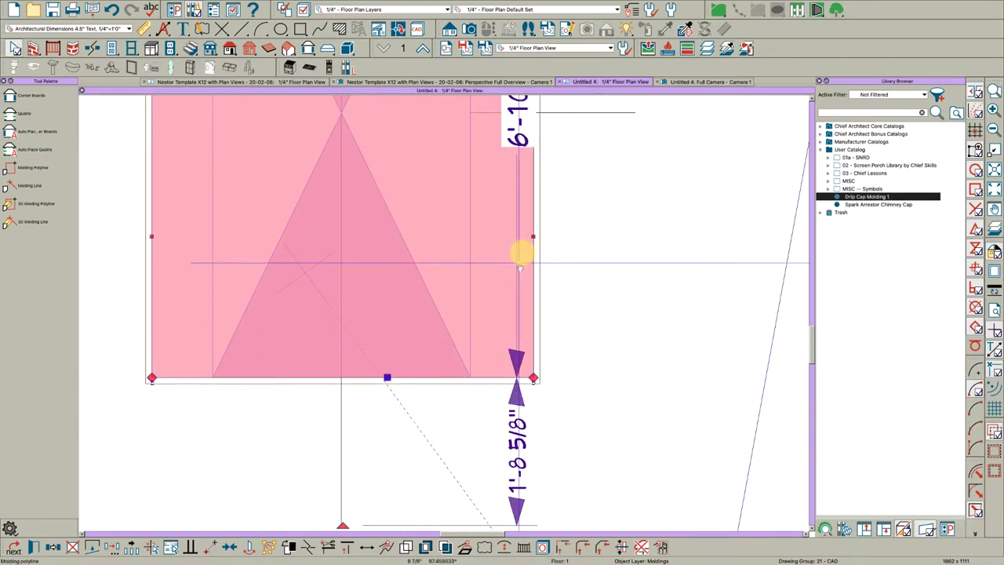
pyautogui.moveTo(531, 234); pyautogui.dragTo(470, 231)
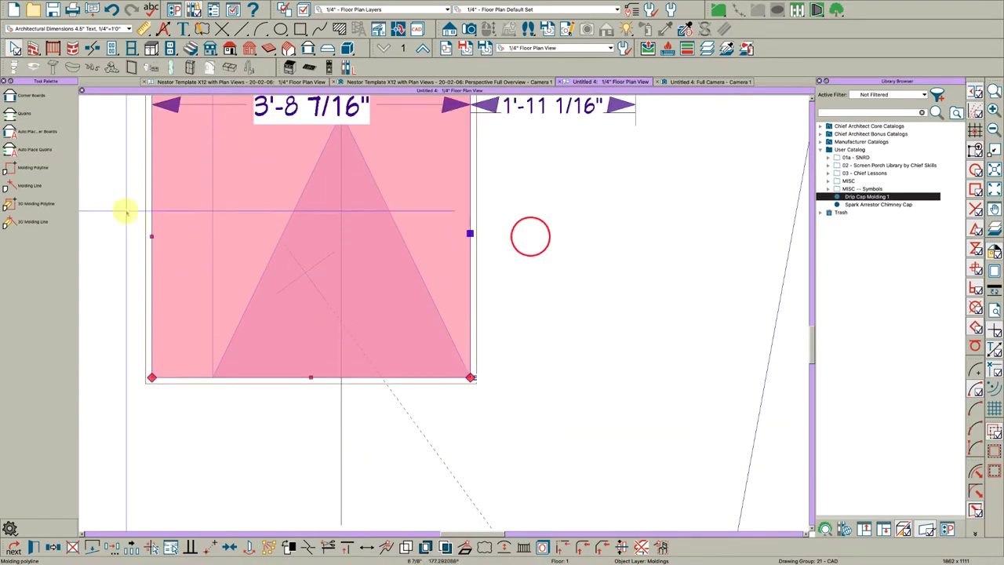
pyautogui.moveTo(153, 235); pyautogui.dragTo(212, 237)
pyautogui.scroll(-5, 282, 403)
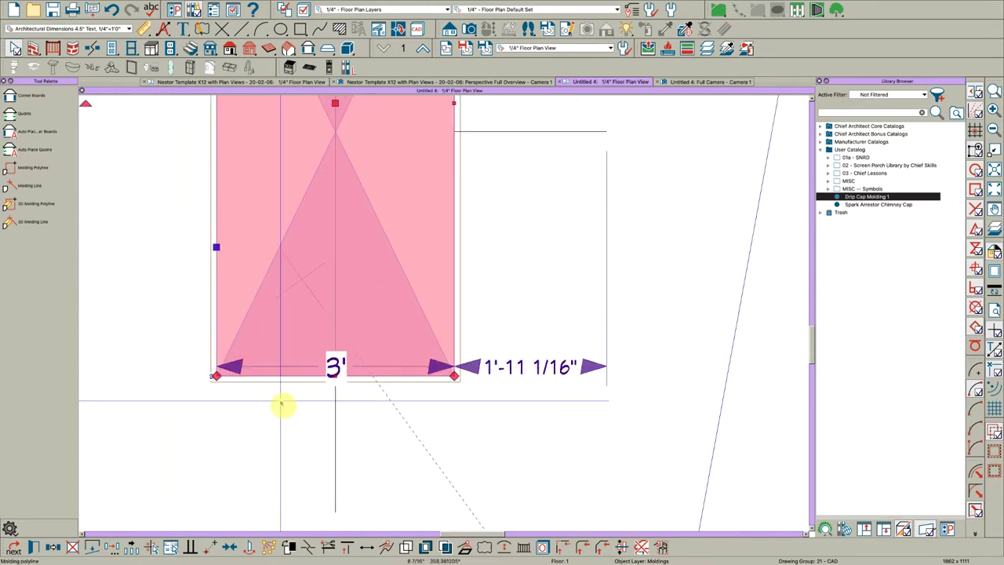
pyautogui.scroll(3, 298, 177)
pyautogui.moveTo(314, 159); pyautogui.dragTo(314, 199)
pyautogui.scroll(-3, 399, 167)
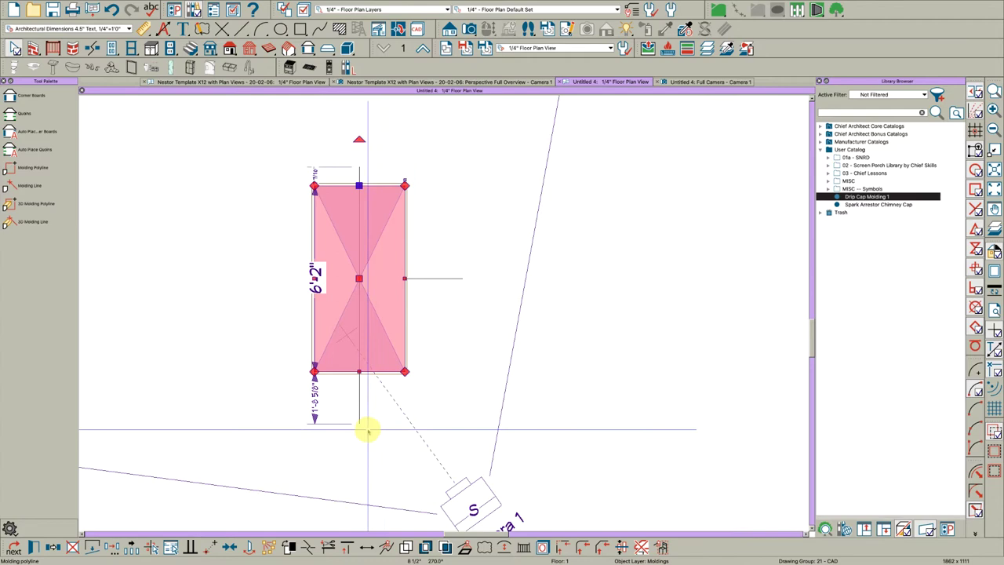
# Create a cross section through the chimney cap and inspect where the drip cap molding sits relative to the fascia
pyautogui.press('b')
pyautogui.moveTo(344, 408); pyautogui.dragTo(369, 410)
pyautogui.scroll(-2, 419, 383)
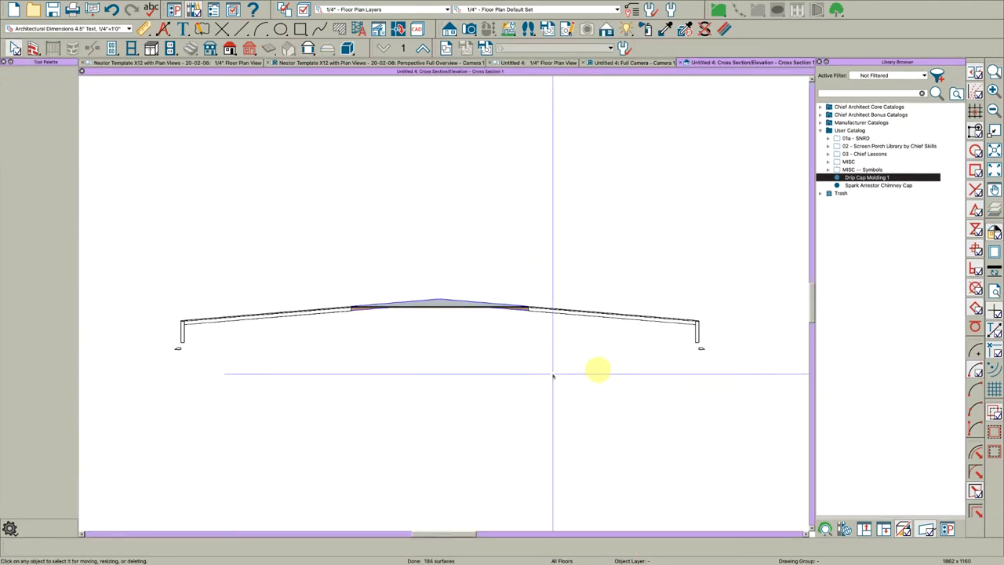
pyautogui.scroll(1, 717, 345)
pyautogui.scroll(6, 715, 344)
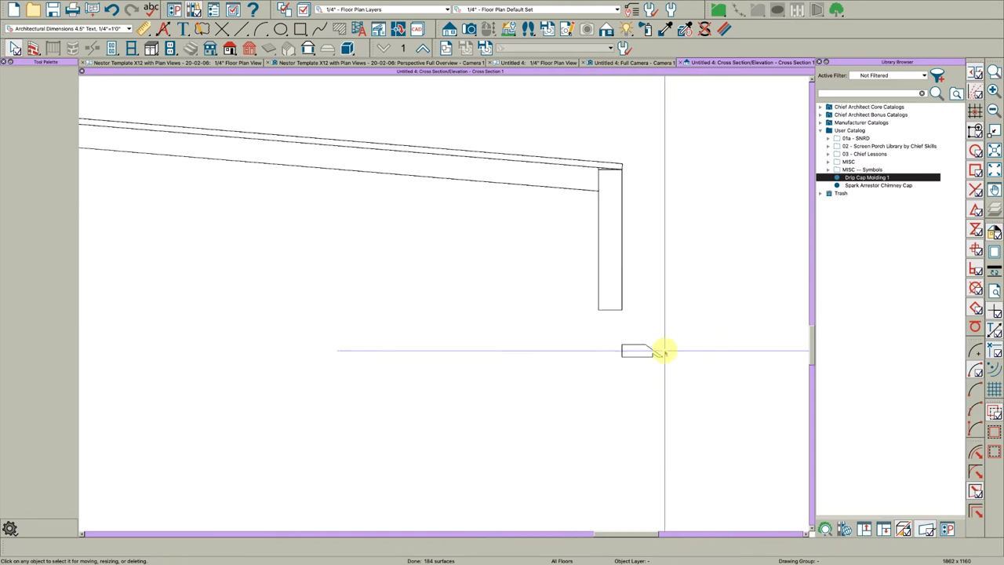
pyautogui.scroll(1, 625, 351)
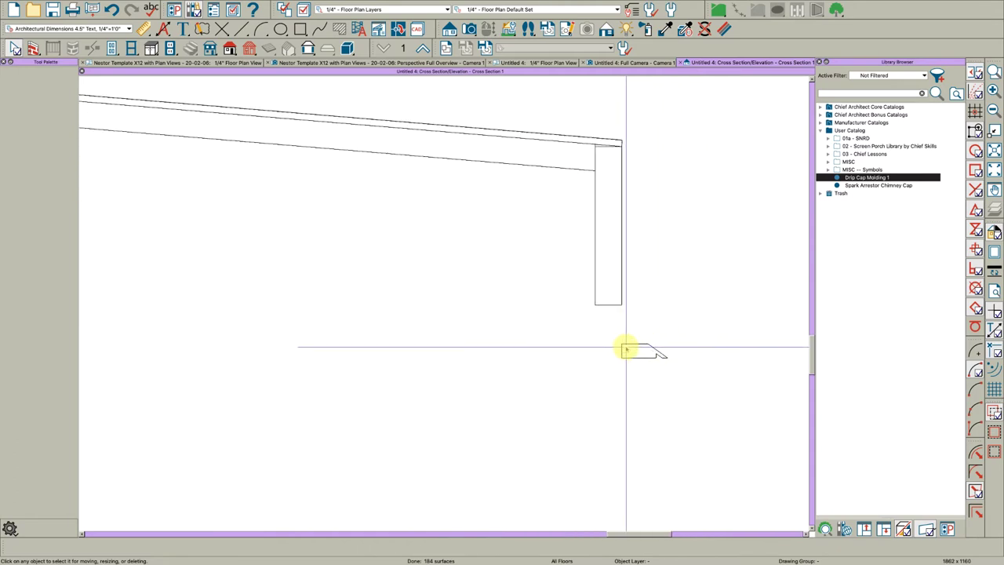
# Measure the vertical gap between the fascia's underside and the drip cap molding with a temporary rectangular polyline, and delete the rectangle
pyautogui.press('r')
pyautogui.moveTo(626, 345); pyautogui.dragTo(609, 306)
pyautogui.doubleClick(609, 327)
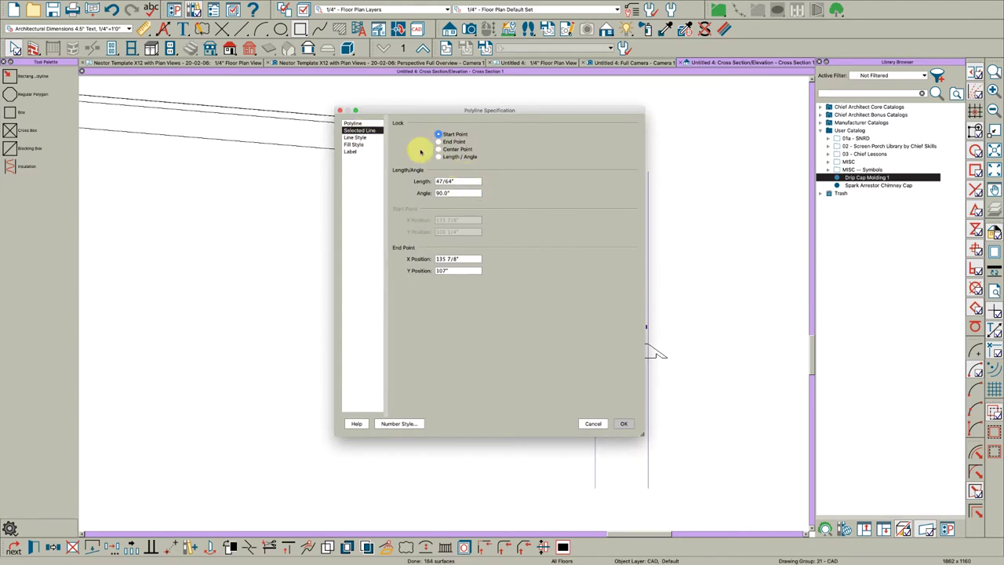
pyautogui.press('Escape')
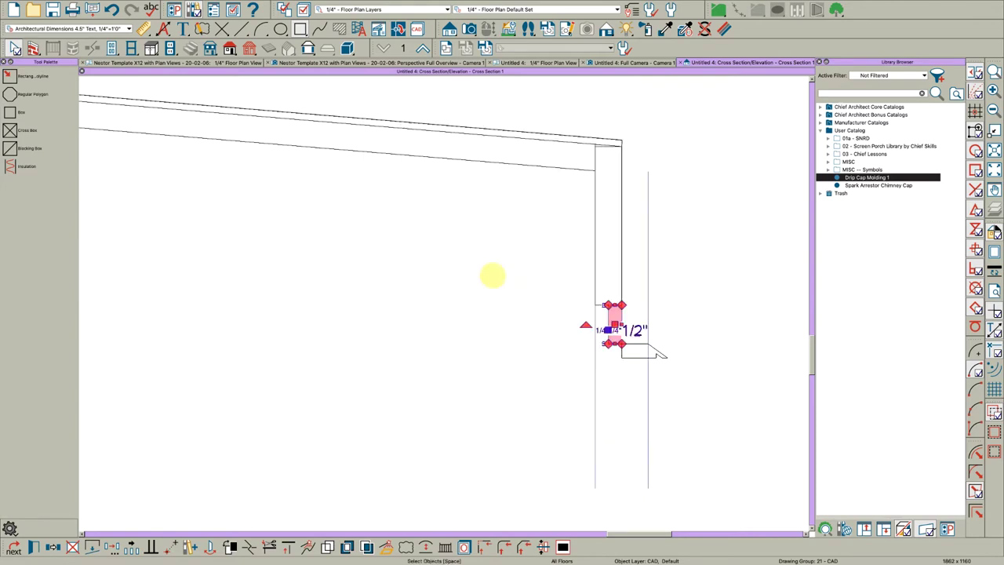
pyautogui.click(647, 451)
pyautogui.click(608, 342)
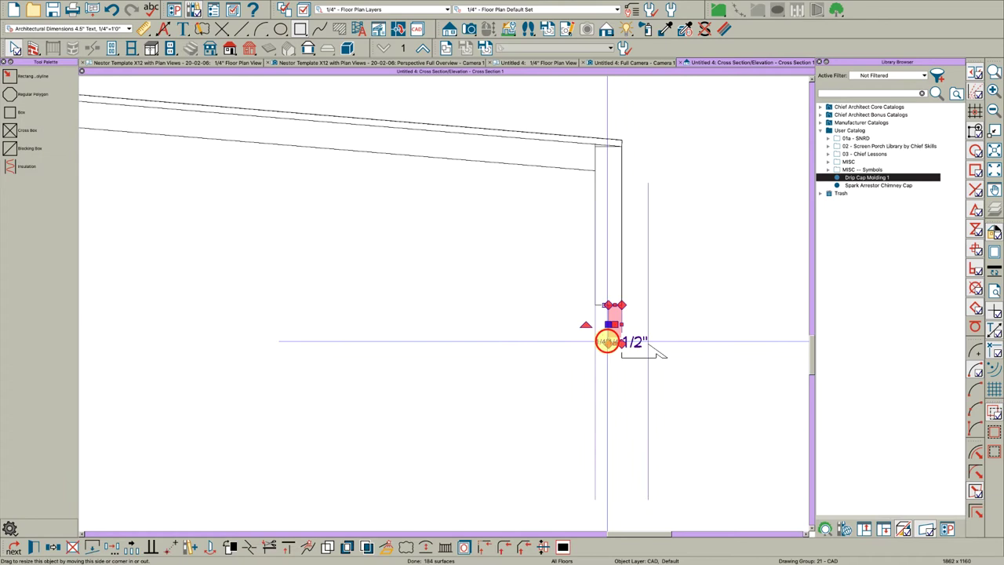
pyautogui.press('Delete')
# Raise the drip cap molding polyline by a Z delta of 3/4" with Transform/Replicate in the 3D camera view
pyautogui.click(600, 63)
pyautogui.click(600, 62)
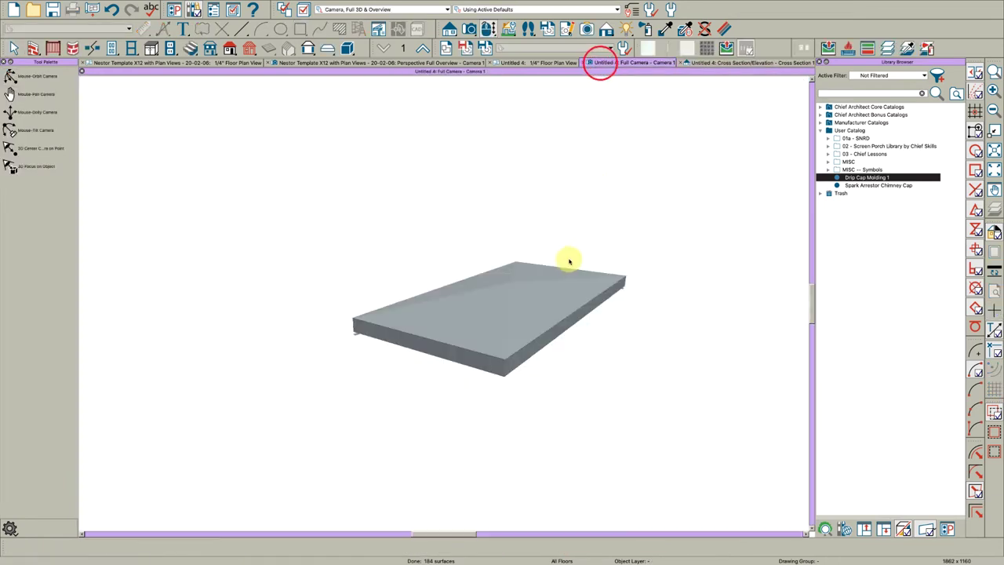
pyautogui.moveTo(520, 386); pyautogui.dragTo(565, 348)
pyautogui.press('Escape')
pyautogui.click(556, 357)
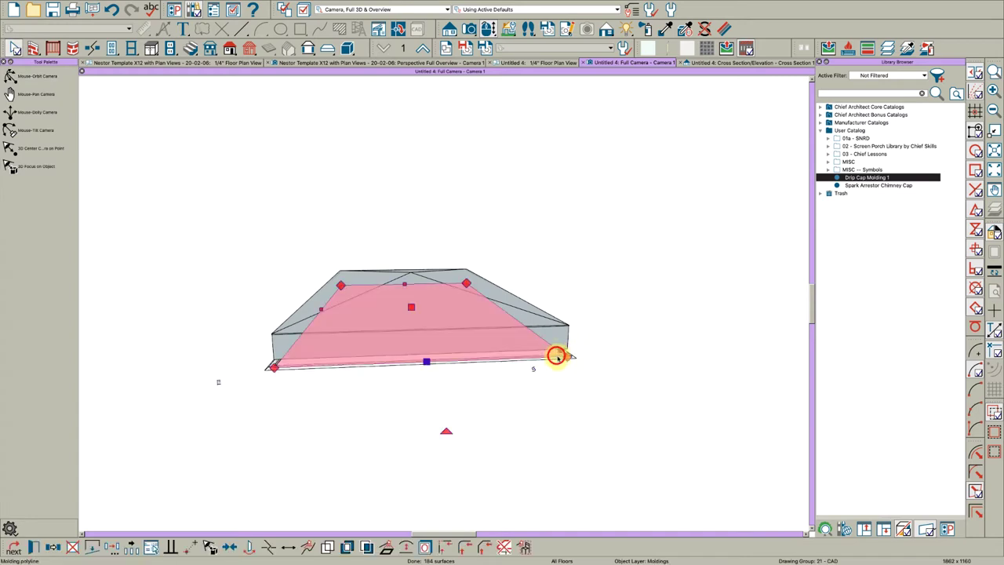
pyautogui.press('t')
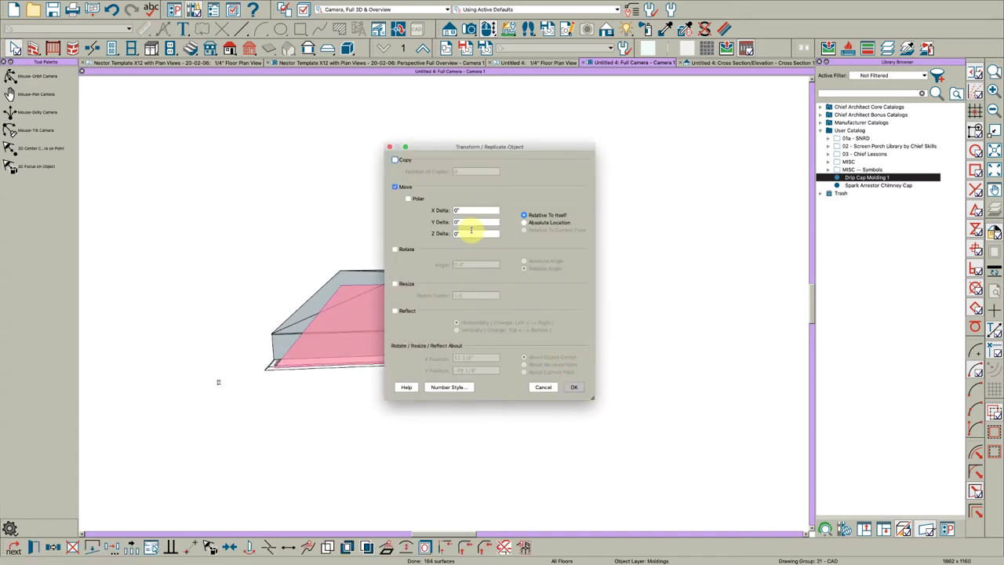
pyautogui.write('47/64"')
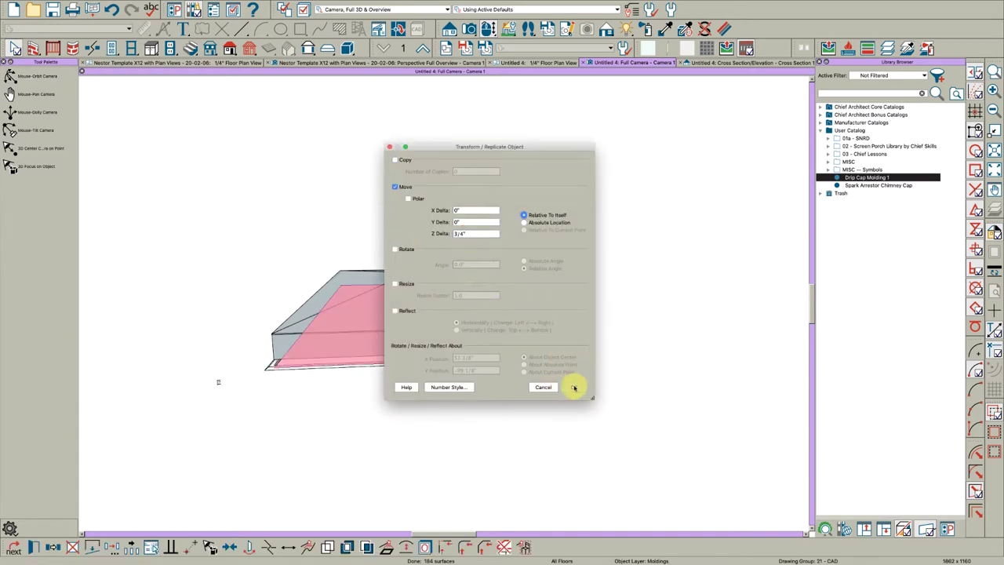
pyautogui.click(577, 388)
pyautogui.click(576, 386)
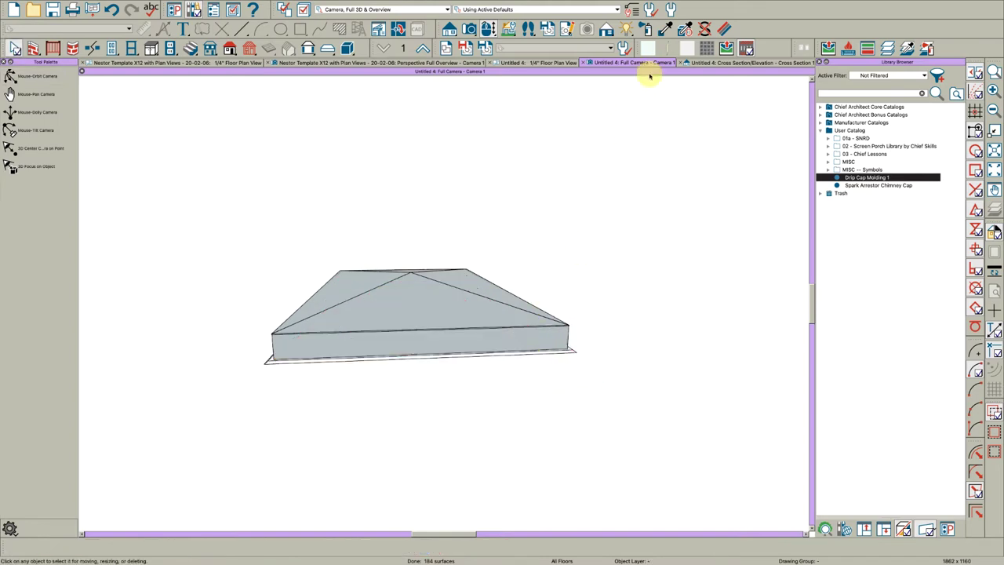
# Shrink the molding polyline concentrically by 1/2" on all sides in plan, and check its fit under the fascia in cross section
pyautogui.click(537, 63)
pyautogui.scroll(5, 390, 388)
pyautogui.click(375, 397)
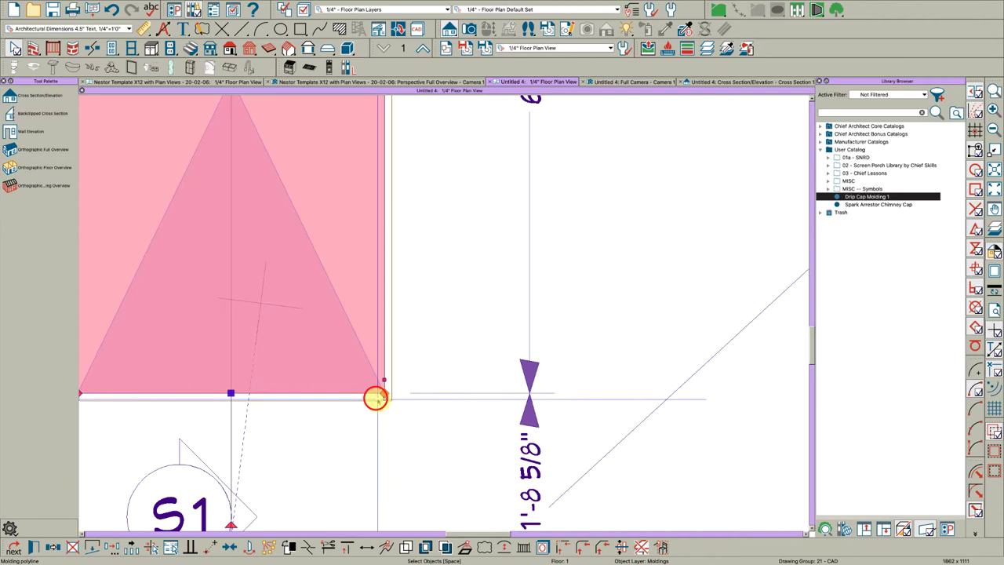
pyautogui.moveTo(375, 397); pyautogui.dragTo(384, 396)
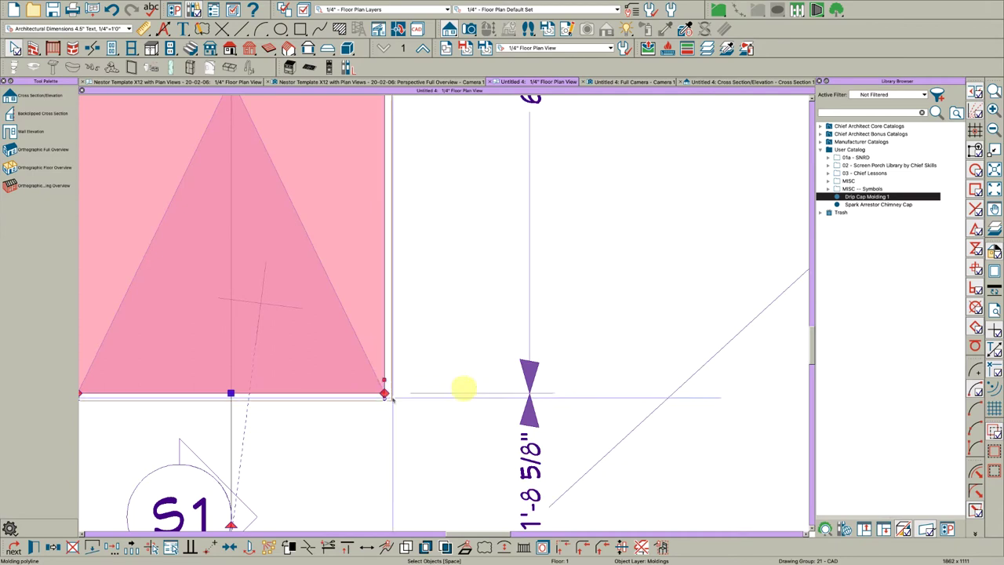
pyautogui.click(976, 473)
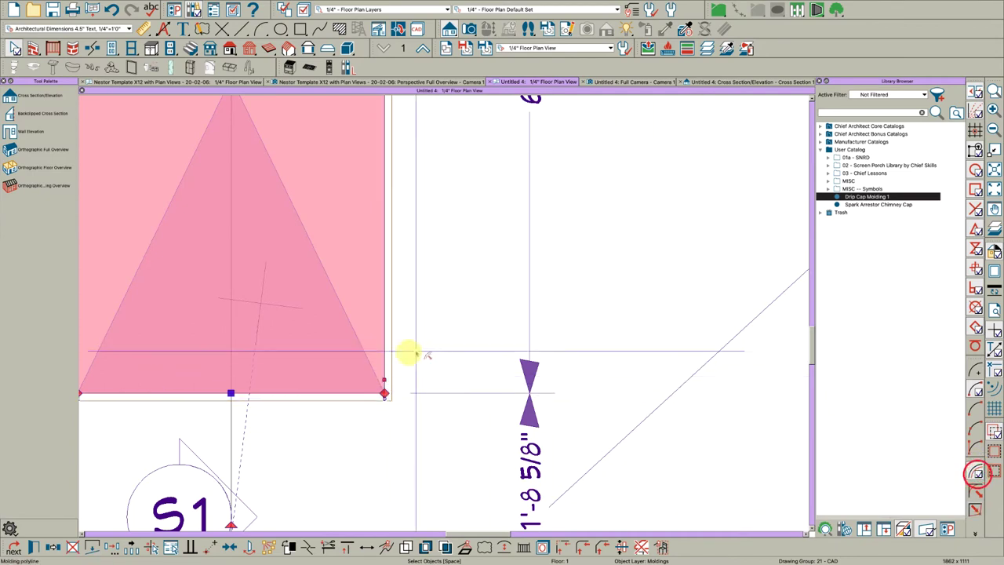
pyautogui.moveTo(383, 394); pyautogui.dragTo(366, 380)
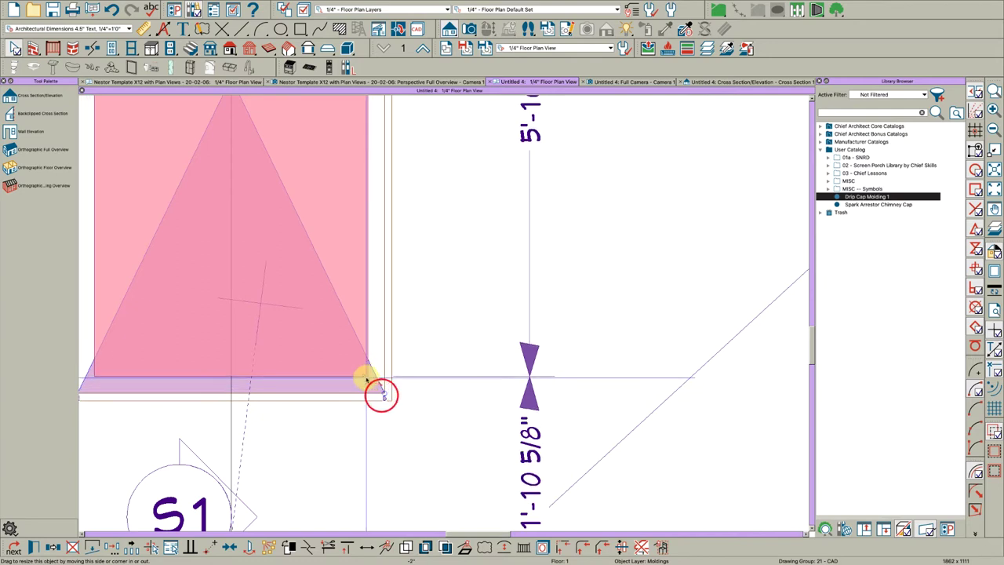
pyautogui.press('Tab')
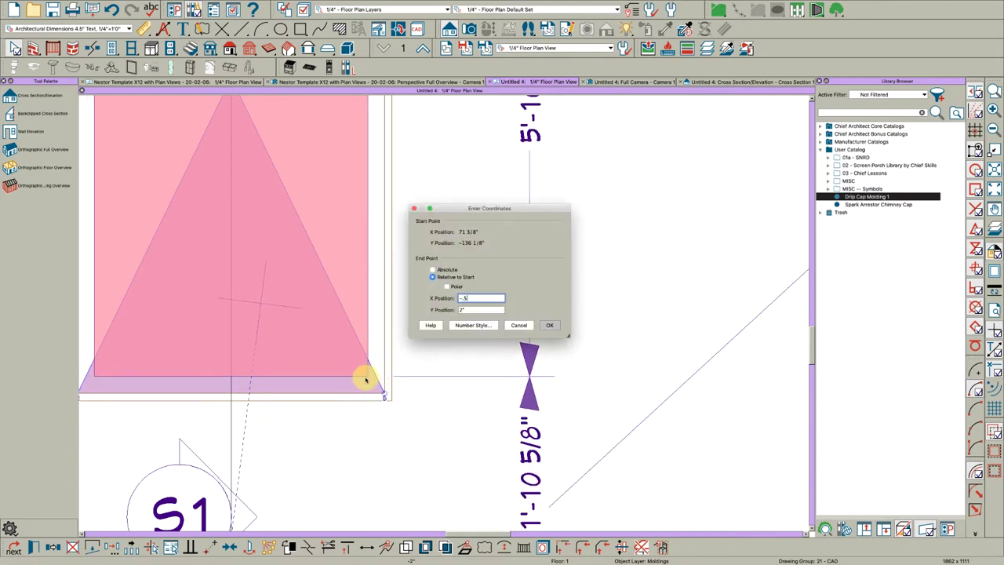
pyautogui.press('Return')
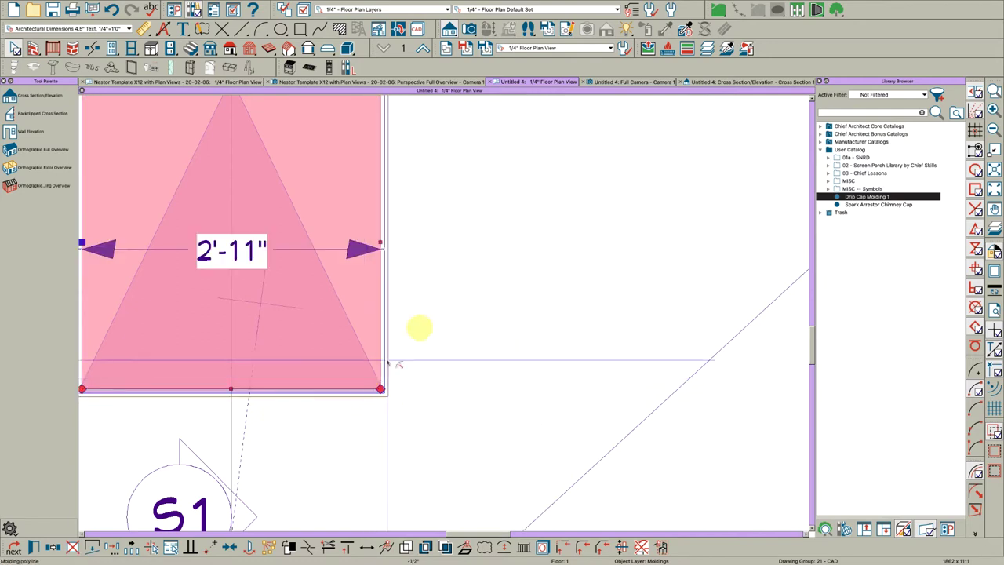
pyautogui.click(716, 81)
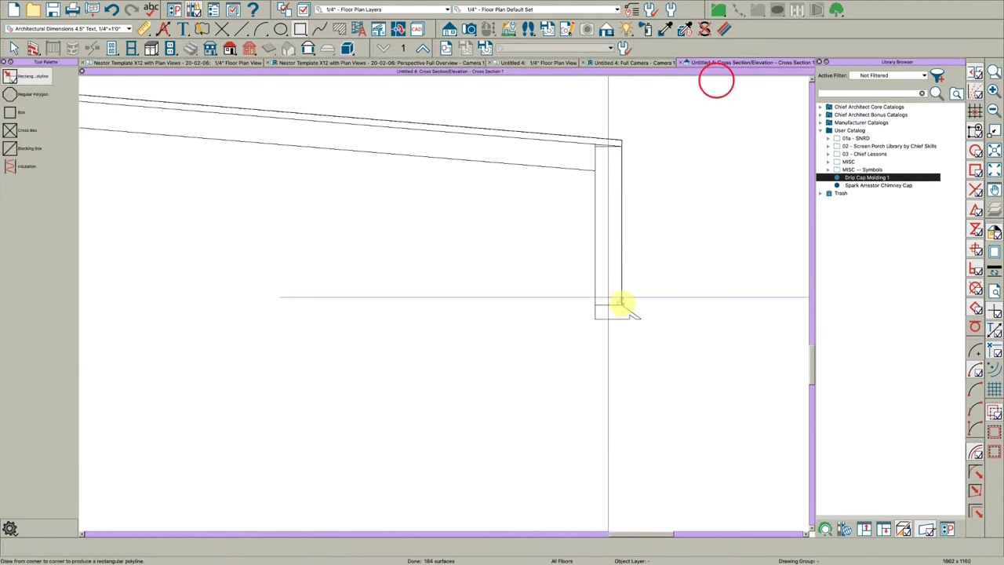
pyautogui.scroll(3, 620, 306)
pyautogui.scroll(-3, 637, 303)
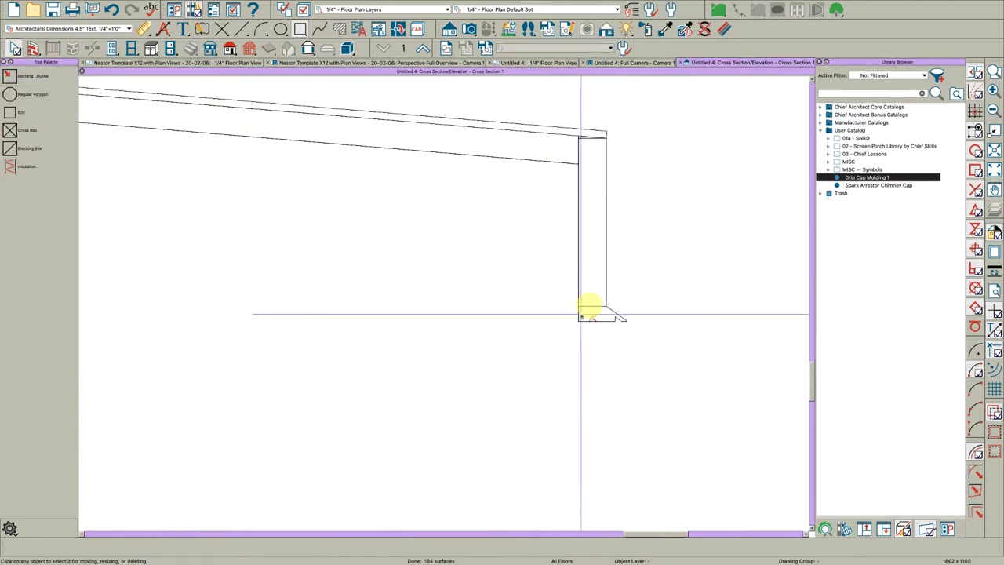
# Copy the roof planes' Zinc Rough material onto the drip cap molding in the 3D camera view
pyautogui.click(608, 64)
pyautogui.moveTo(544, 324); pyautogui.dragTo(481, 339)
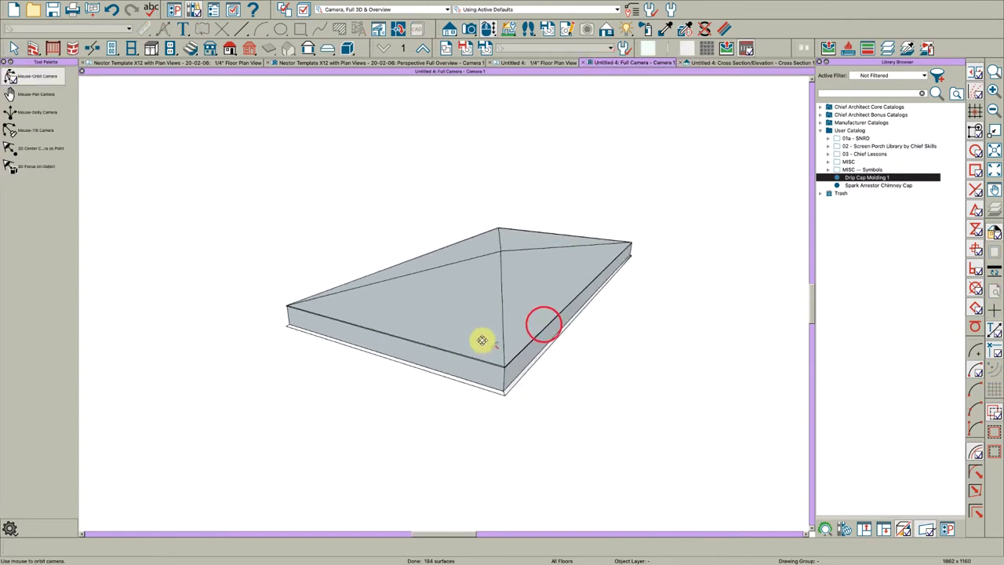
pyautogui.click(686, 22)
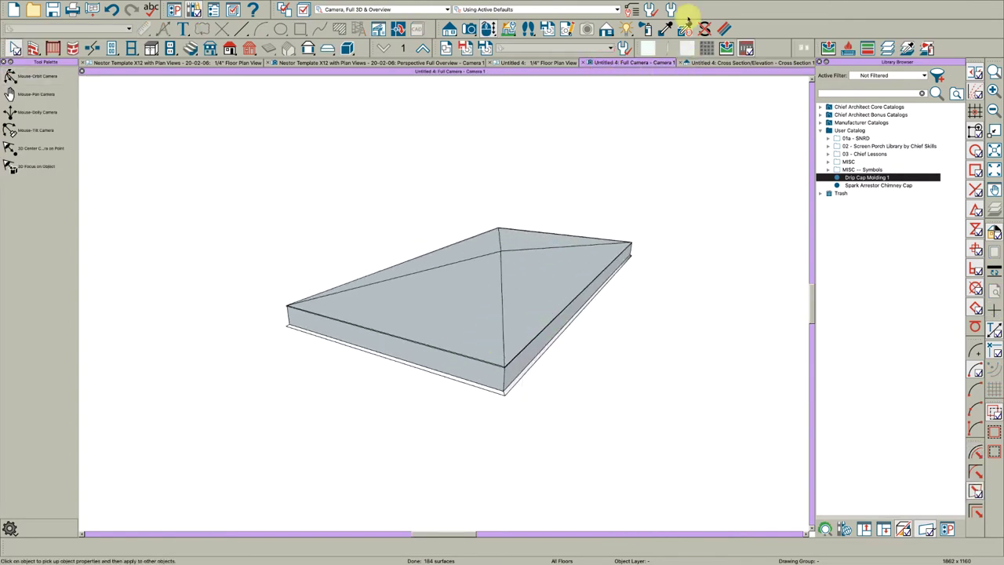
pyautogui.click(665, 30)
pyautogui.click(488, 350)
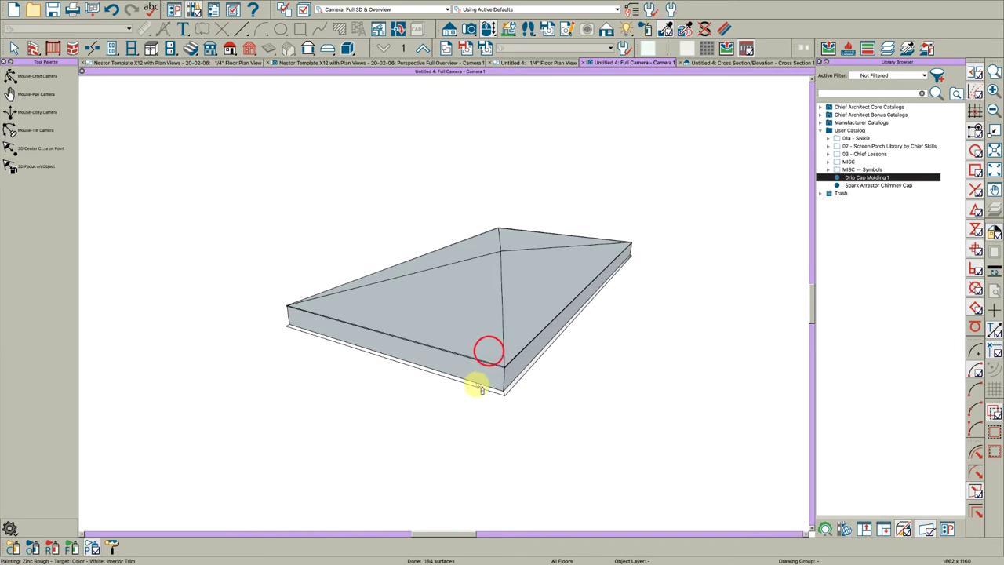
pyautogui.click(477, 385)
pyautogui.press('space')
pyautogui.press('o')
pyautogui.moveTo(504, 366); pyautogui.dragTo(497, 361)
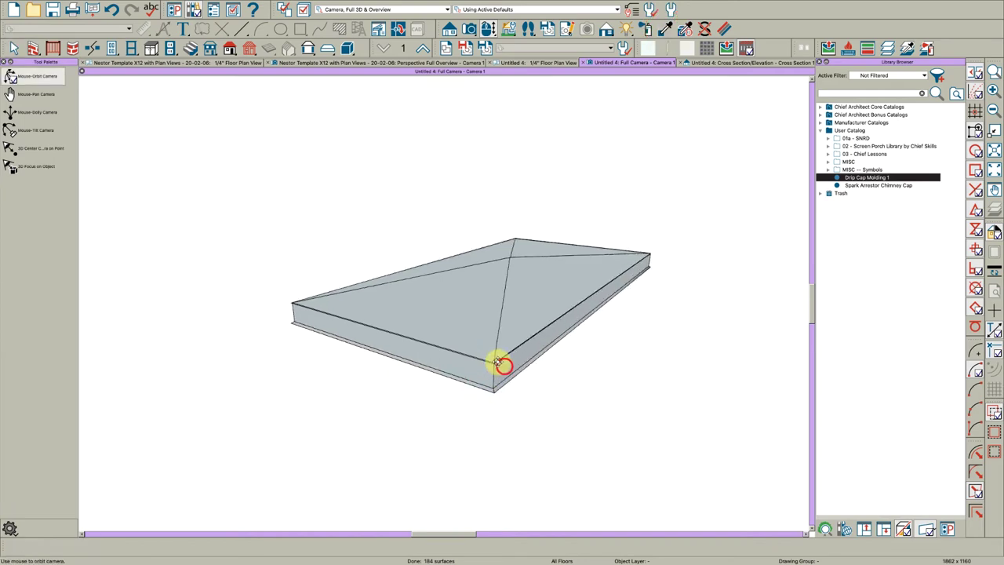
pyautogui.moveTo(497, 361); pyautogui.dragTo(500, 363, button='middle')
# Place the Spark Arrestor Chimney Cap from the user catalog near the roof peak in the floor plan
pyautogui.click(855, 187)
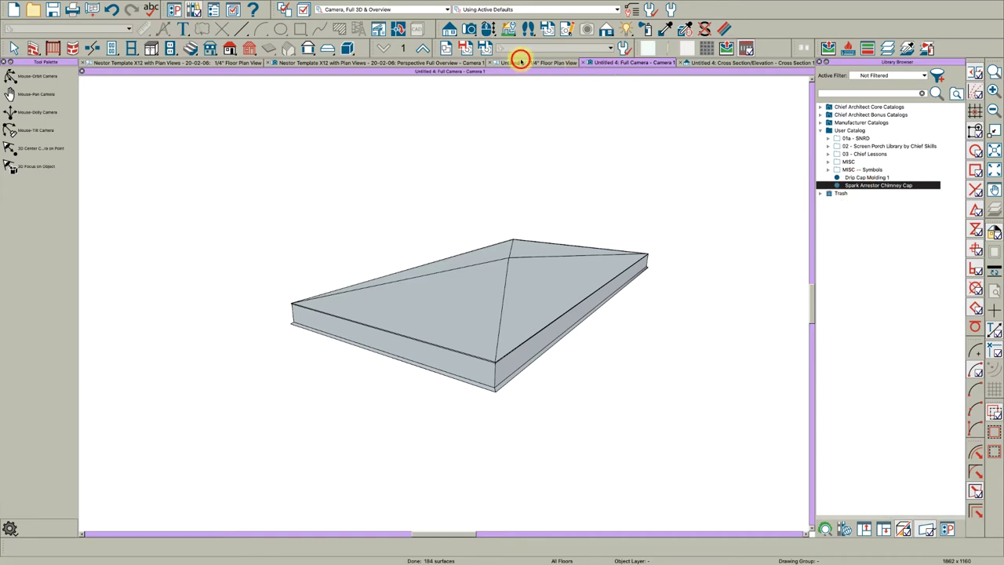
pyautogui.click(520, 61)
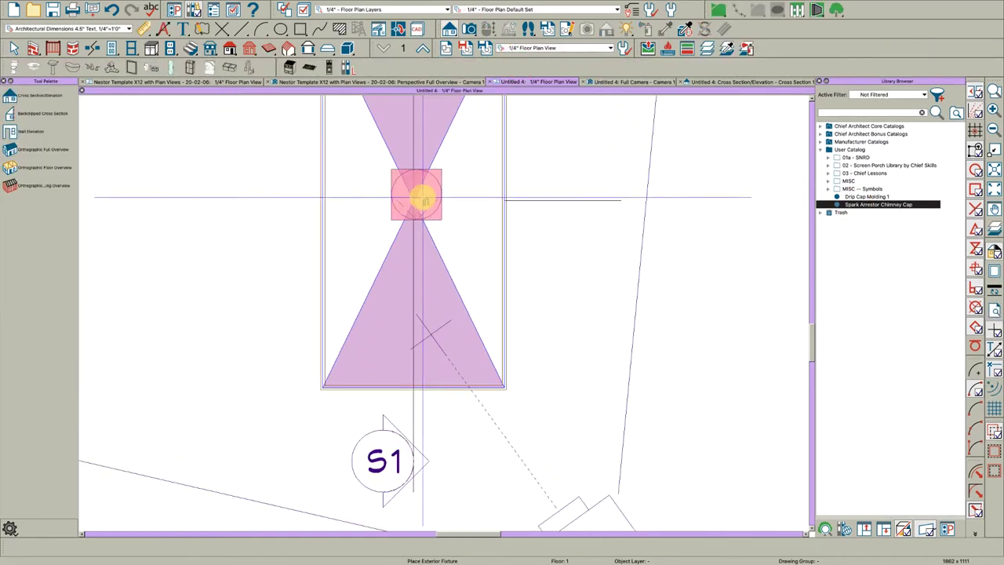
pyautogui.click(416, 196)
pyautogui.scroll(2, 427, 198)
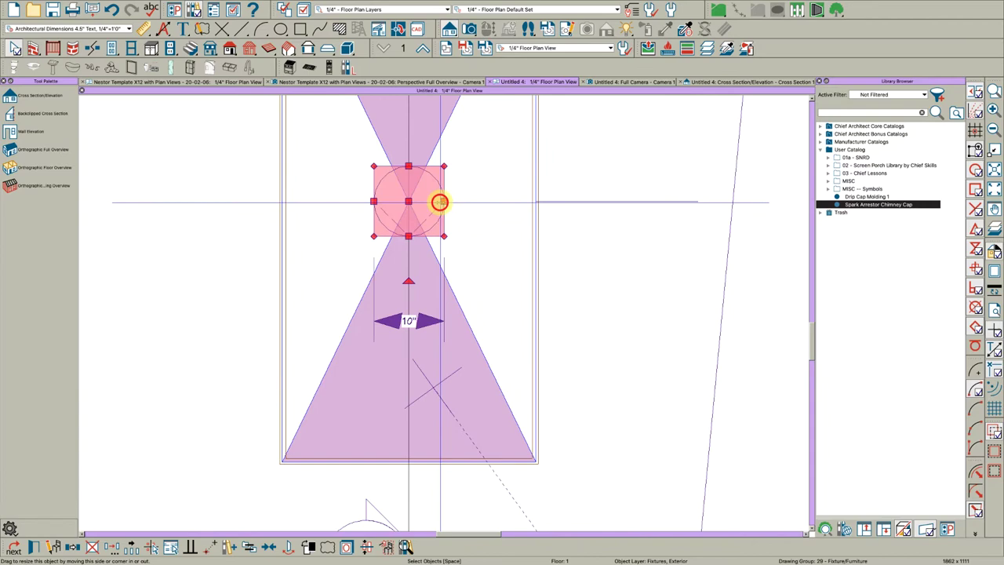
pyautogui.click(440, 201)
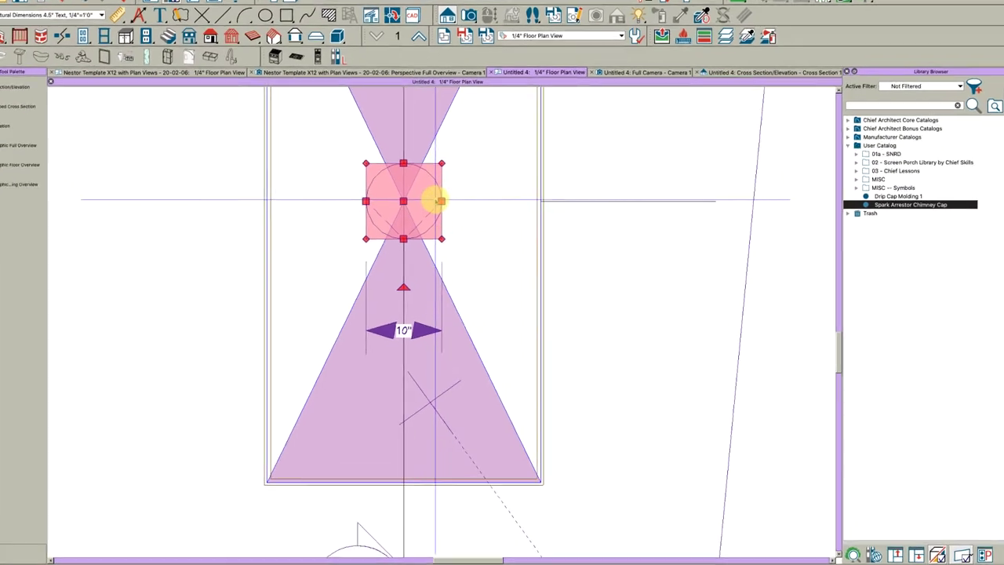
# Enlarge the spark arrestor cap to 16" wide with Retain Aspect Ratio on, and center it on the roof peak
pyautogui.doubleClick(441, 202)
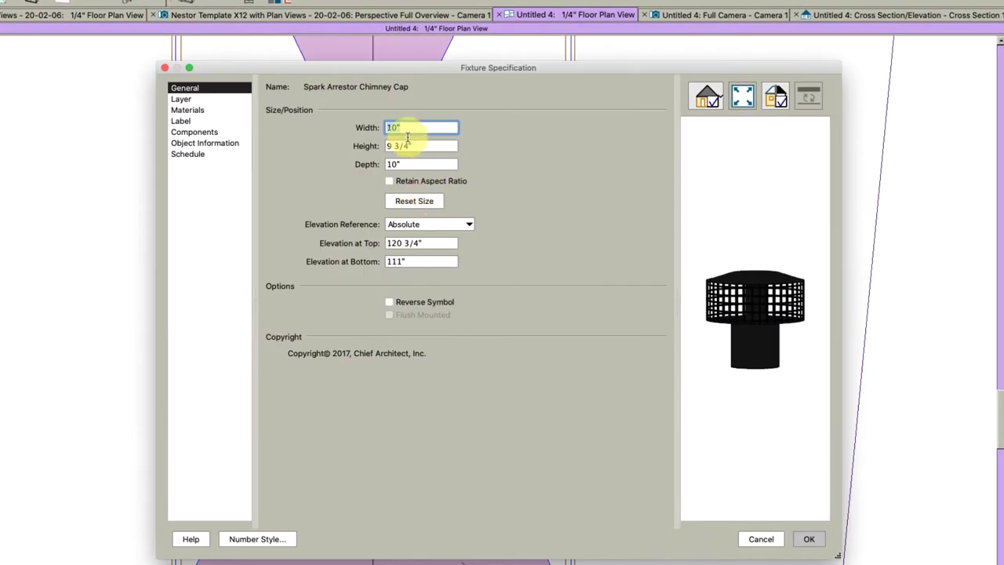
pyautogui.click(390, 182)
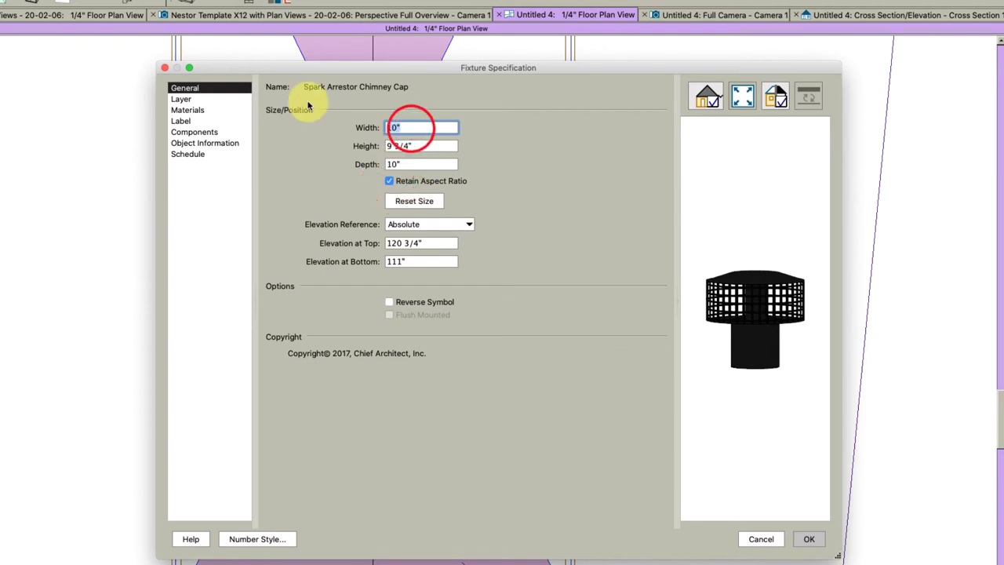
pyautogui.write('16')
pyautogui.press('Tab')
pyautogui.press('Return')
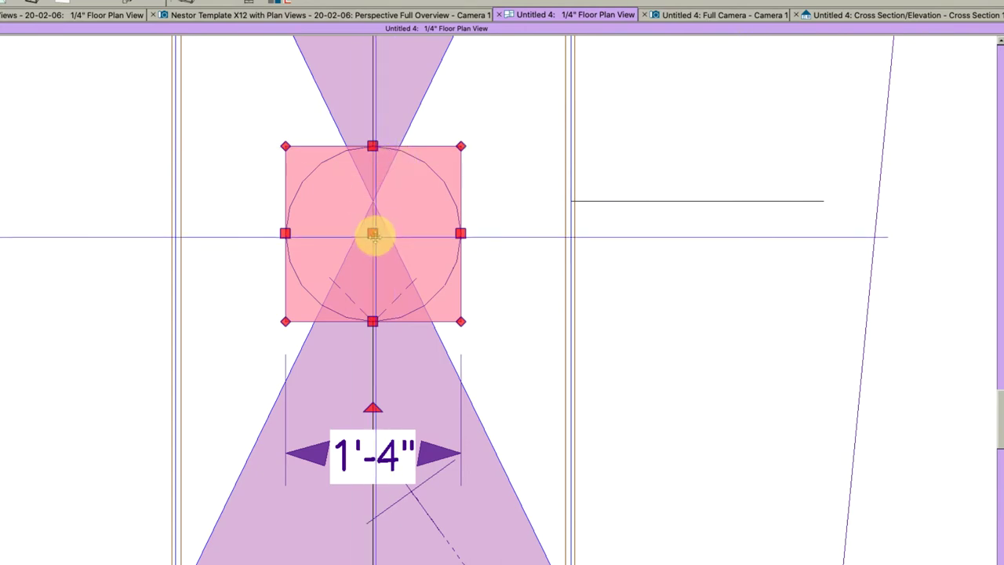
pyautogui.moveTo(374, 233); pyautogui.dragTo(374, 204)
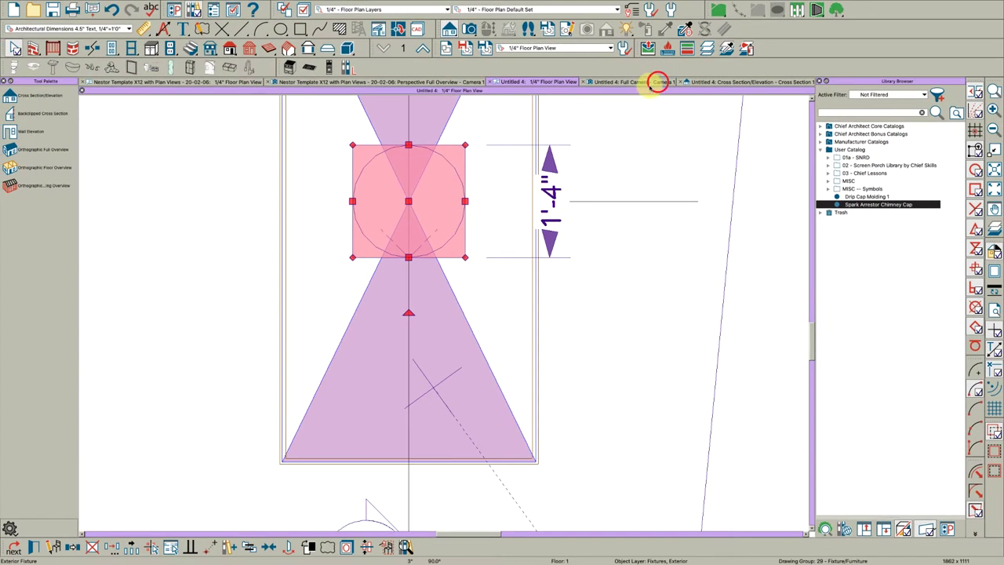
# Set the spark arrestor cap's height to 12", working from the 3D camera view
pyautogui.click(650, 83)
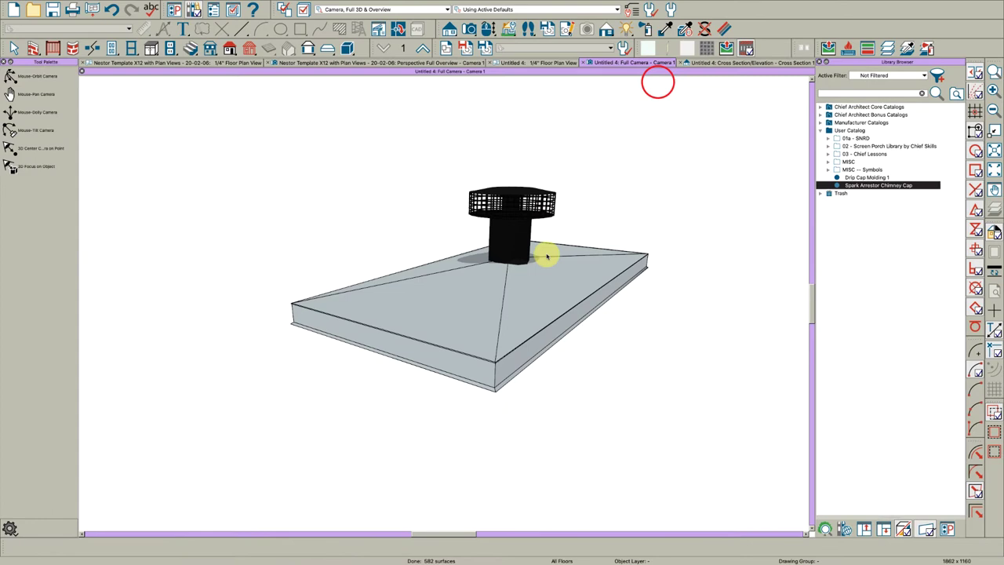
pyautogui.moveTo(539, 301); pyautogui.dragTo(472, 284)
pyautogui.moveTo(575, 285); pyautogui.dragTo(512, 307, button='middle')
pyautogui.press('space')
pyautogui.click(541, 284)
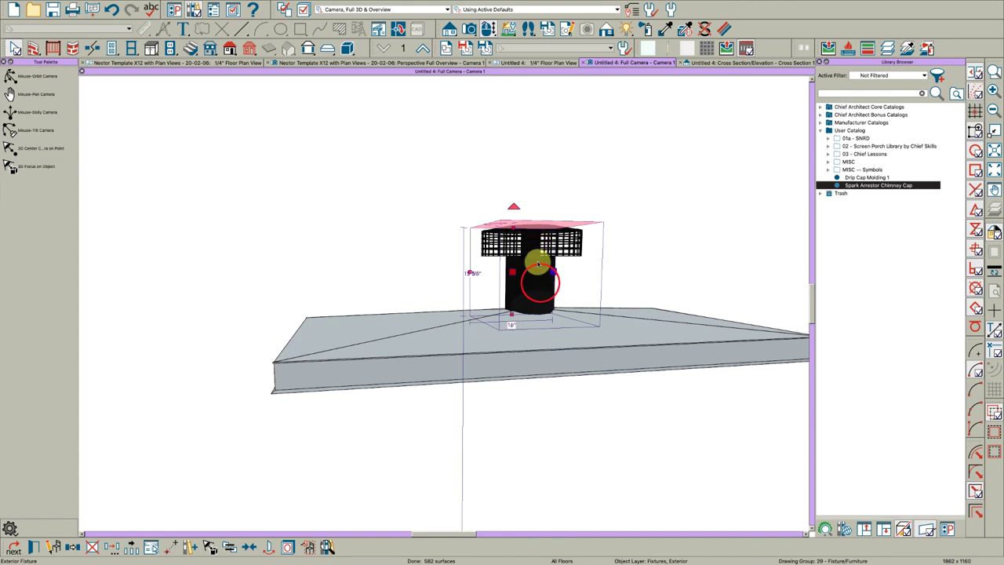
pyautogui.press('space')
pyautogui.press('o')
pyautogui.moveTo(542, 244); pyautogui.dragTo(542, 258)
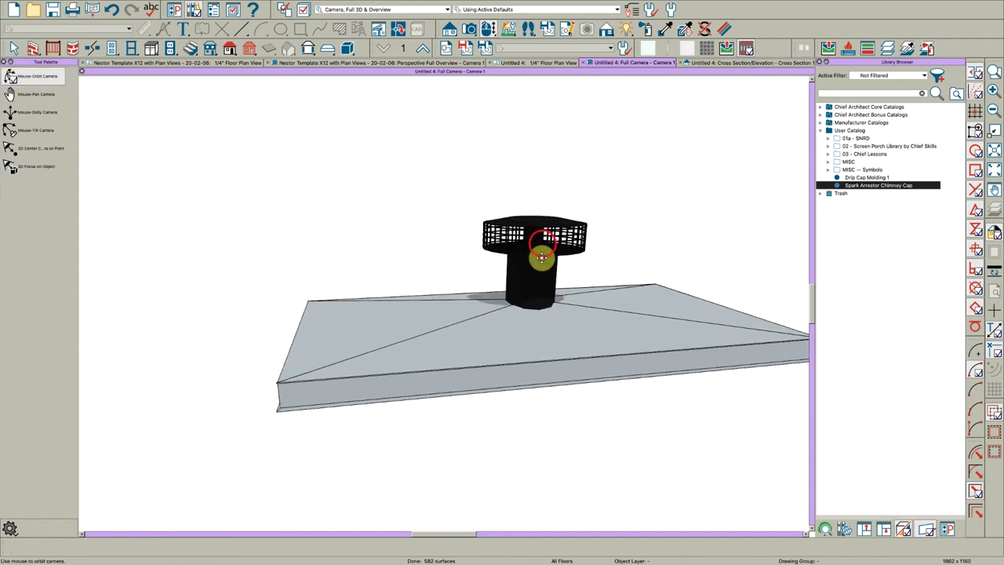
pyautogui.press('space')
pyautogui.click(547, 234)
pyautogui.doubleClick(548, 254)
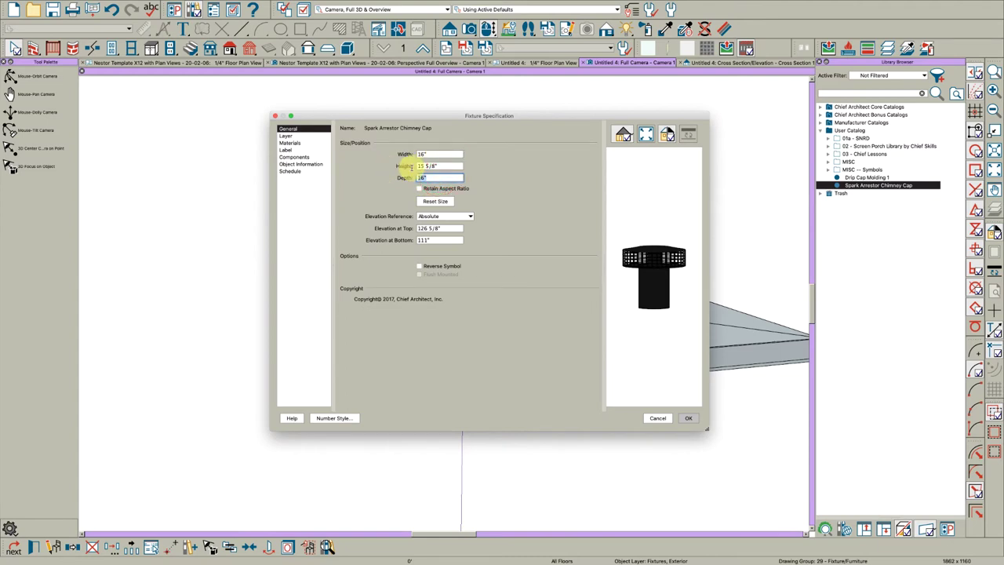
pyautogui.write('12')
pyautogui.press('Return')
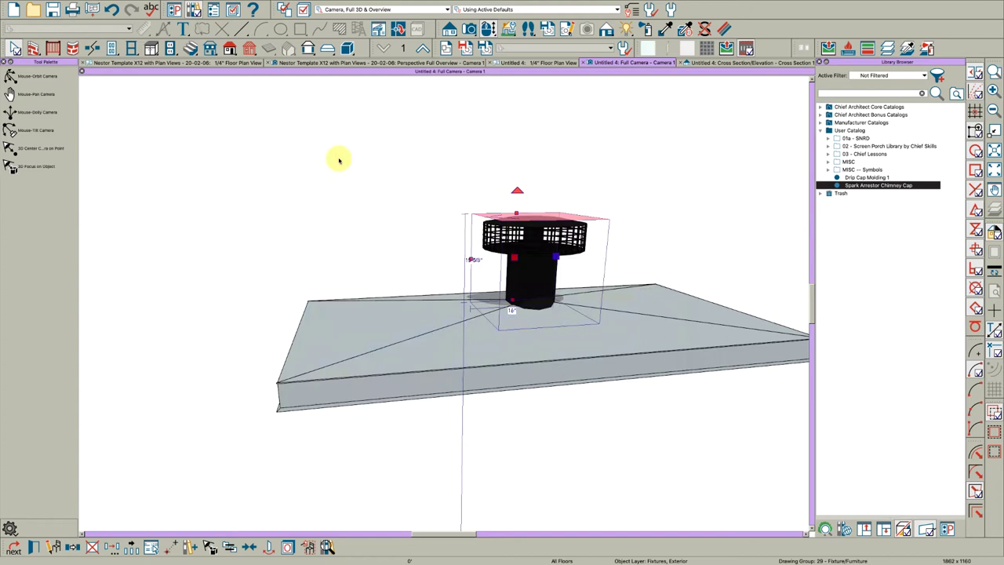
# Return to the floor plan and delete the full camera and the cross section camera
pyautogui.press('space')
pyautogui.moveTo(464, 376); pyautogui.dragTo(529, 343)
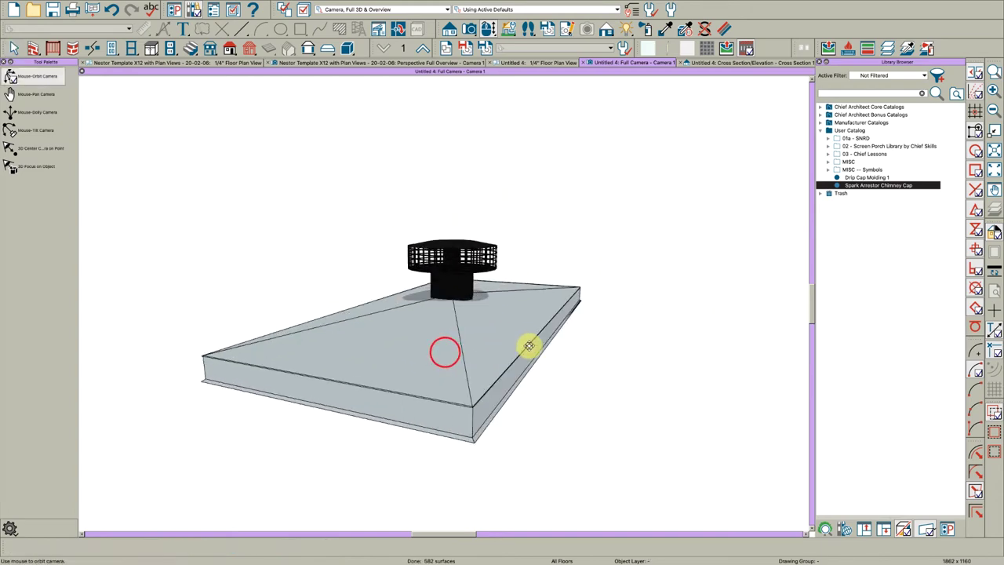
pyautogui.moveTo(432, 318)
pyautogui.mouseDown()
pyautogui.moveTo(477, 316)
pyautogui.moveTo(503, 335)
pyautogui.moveTo(513, 314)
pyautogui.moveTo(541, 303)
pyautogui.moveTo(525, 329)
pyautogui.moveTo(384, 312)
pyautogui.moveTo(365, 330)
pyautogui.moveTo(356, 388)
pyautogui.moveTo(512, 338)
pyautogui.mouseUp()
pyautogui.press('space')
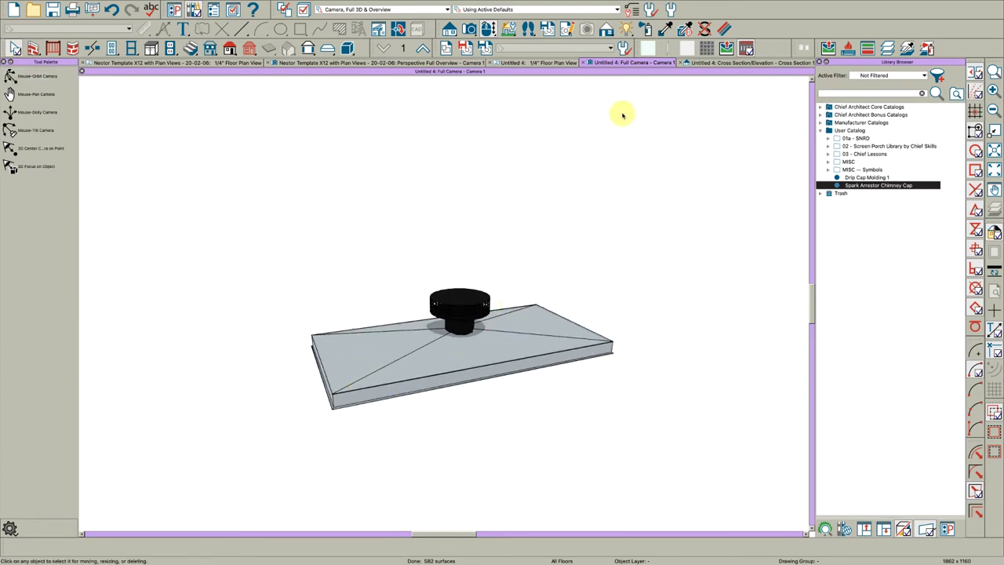
pyautogui.click(541, 63)
pyautogui.scroll(-2, 589, 442)
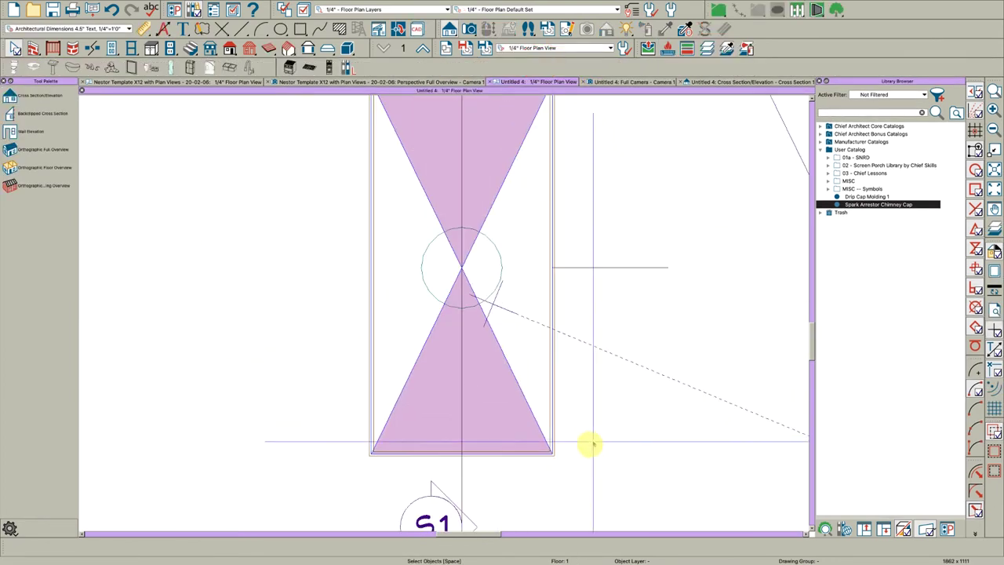
pyautogui.scroll(-2, 593, 424)
pyautogui.moveTo(572, 476); pyautogui.dragTo(402, 165)
pyautogui.click(283, 544)
pyautogui.scroll(-2, 510, 362)
pyautogui.click(693, 431)
pyautogui.press('Delete')
pyautogui.click(576, 424)
# Convert the whole chimney cap assembly to a Fixture (Exterior) symbol named Chimney Cap 01, added to the library with advanced options shown
pyautogui.moveTo(451, 248); pyautogui.dragTo(514, 349)
pyautogui.click(327, 546)
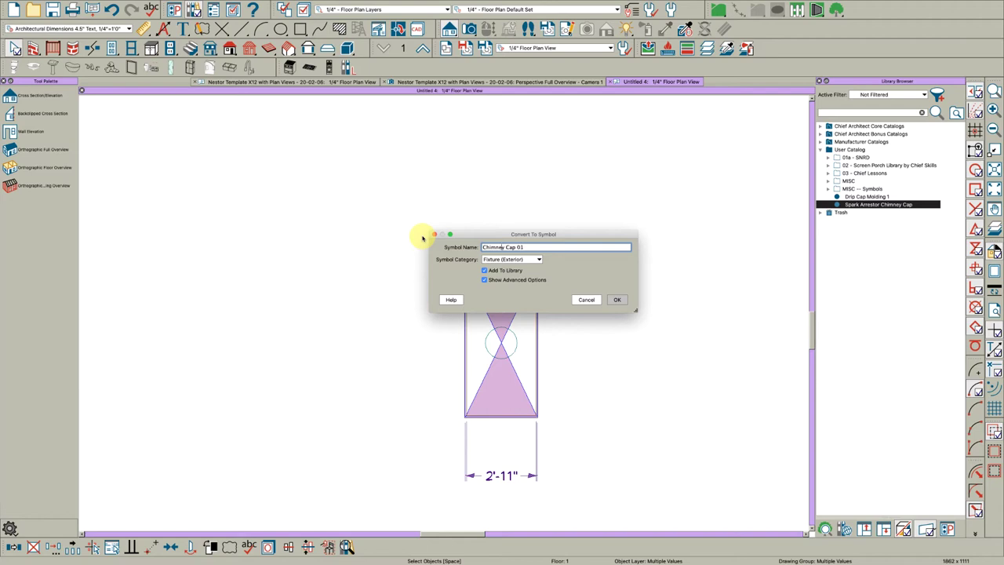
pyautogui.click(619, 301)
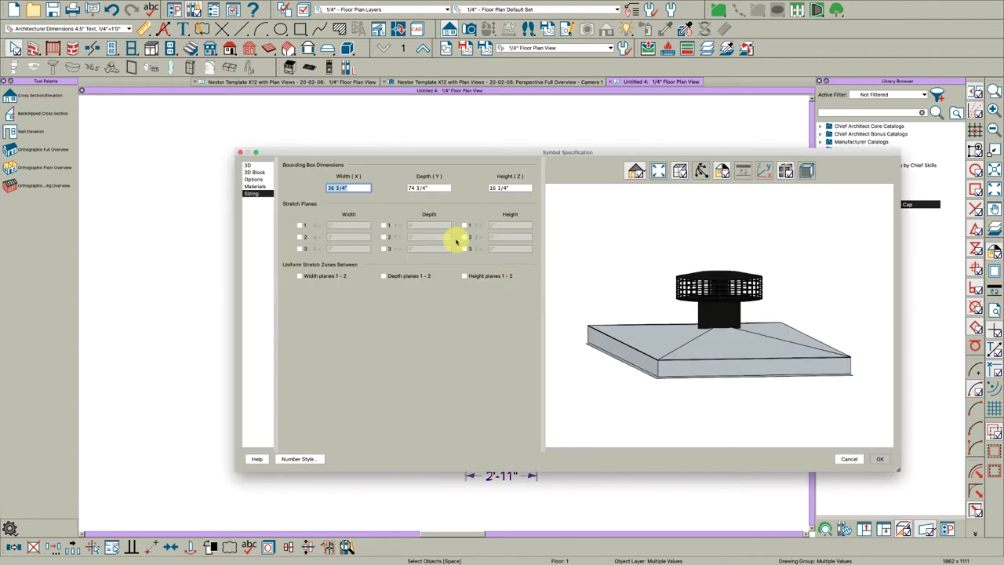
# Show the axes in the symbol preview and rotate the symbol 90° about the Z axis
pyautogui.click(250, 166)
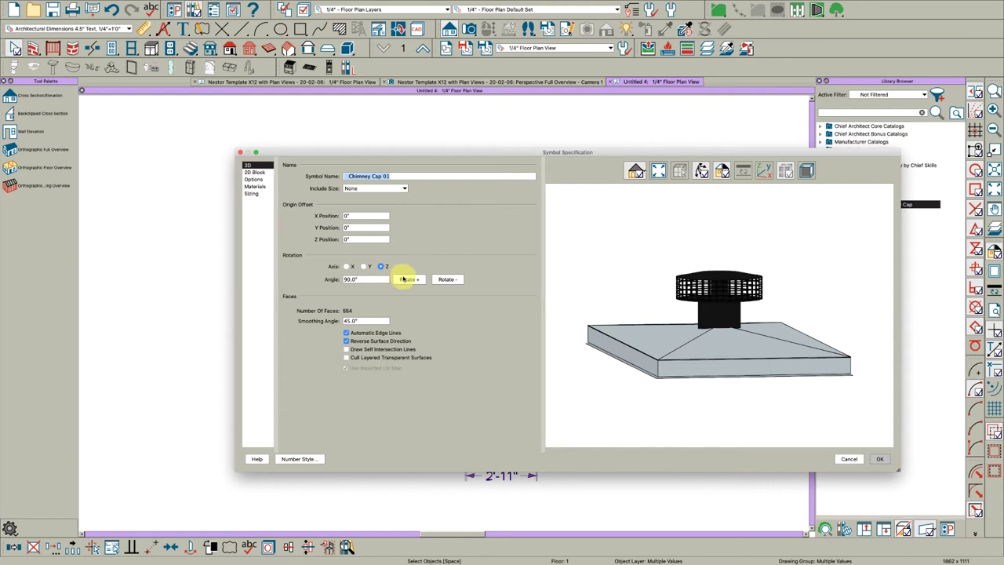
pyautogui.click(764, 170)
pyautogui.moveTo(720, 298); pyautogui.dragTo(692, 332)
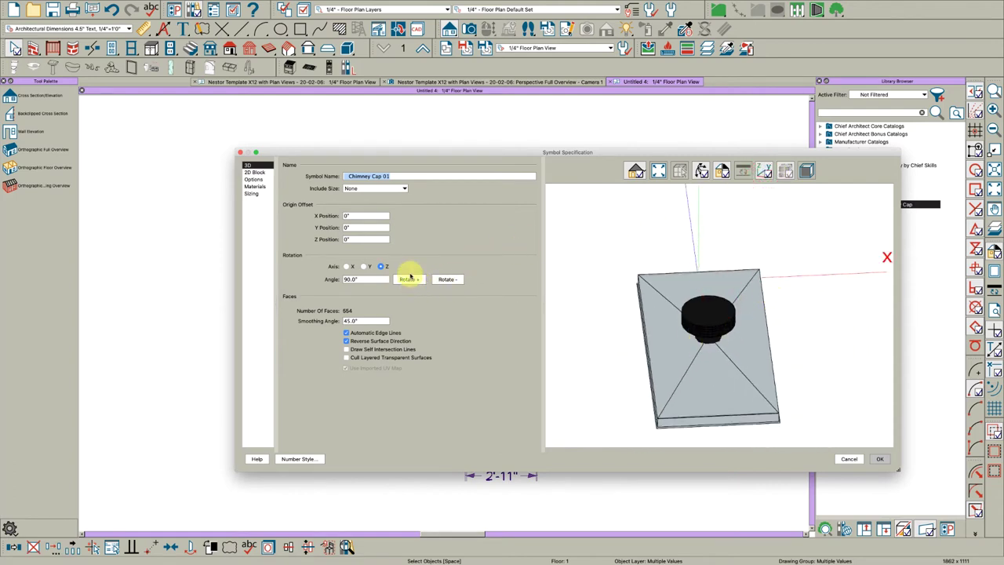
pyautogui.click(409, 282)
pyautogui.moveTo(764, 332); pyautogui.dragTo(567, 269)
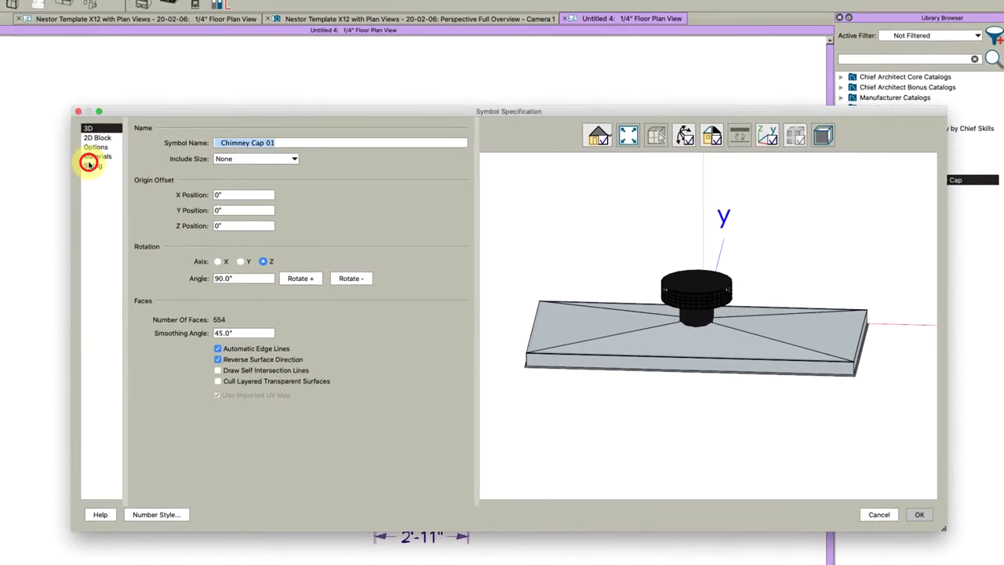
# Enable uniform stretch zones for width and depth, and set the width stretch planes to -39" and 39"
pyautogui.click(251, 193)
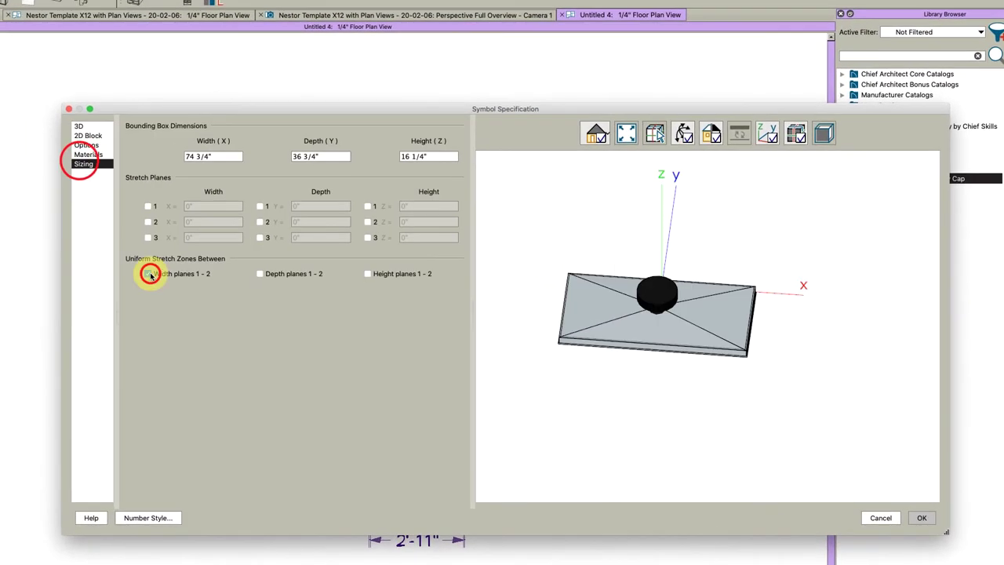
pyautogui.click(264, 275)
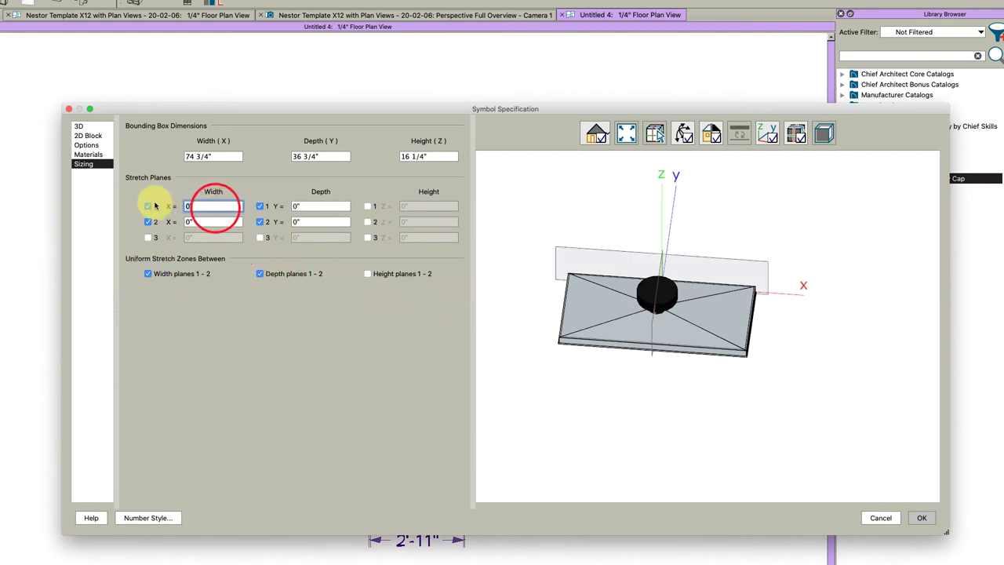
pyautogui.press('Tab')
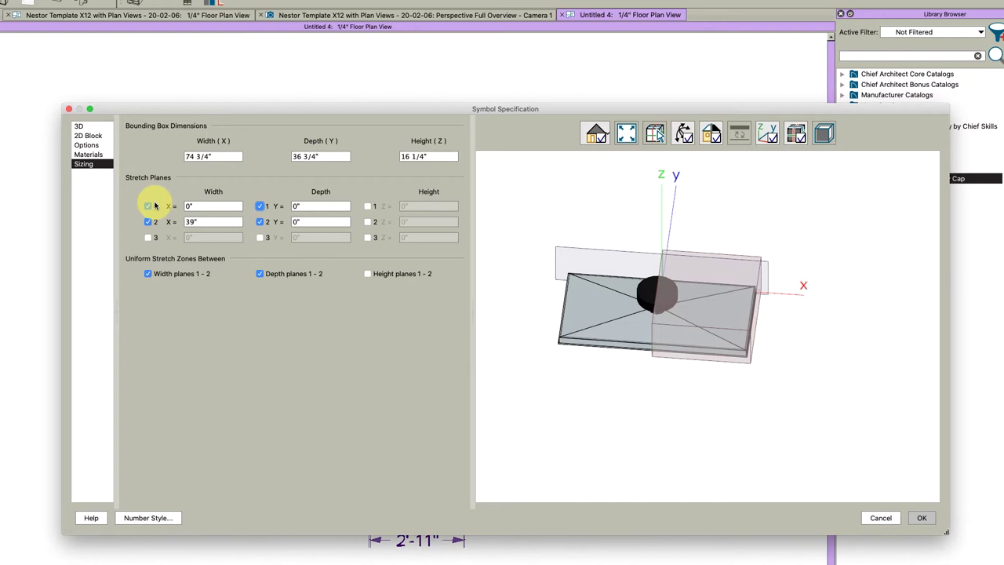
pyautogui.write('-39')
pyautogui.press('Tab')
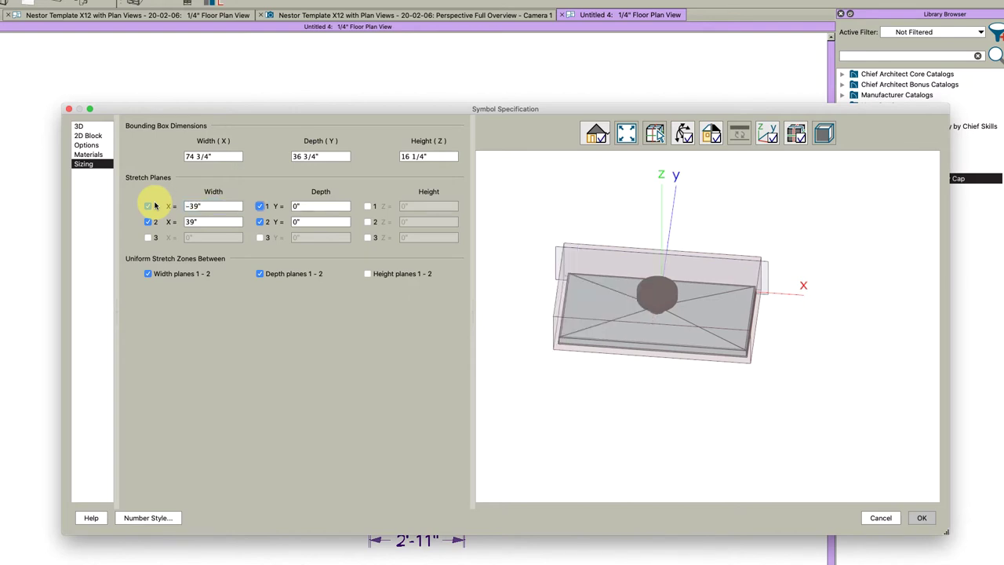
# Set the depth stretch planes to -37" and 0" so the zone encloses the cap
pyautogui.click(328, 206)
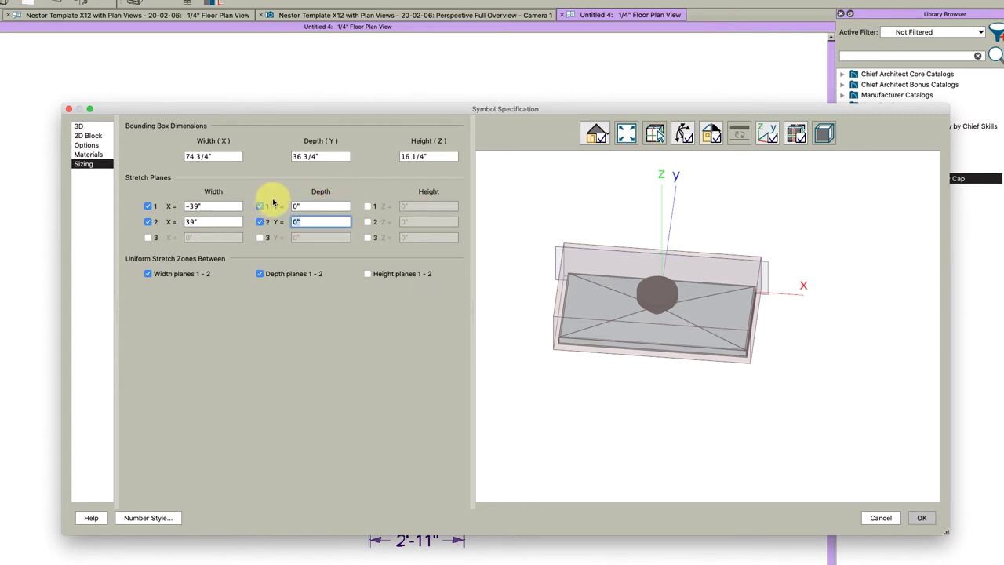
pyautogui.write('37')
pyautogui.press('Tab')
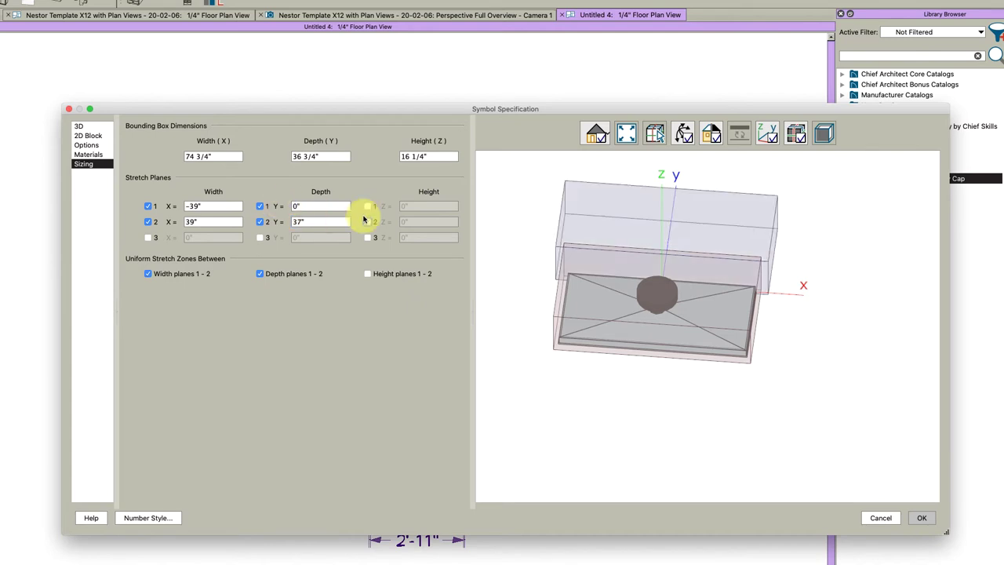
pyautogui.click(325, 217)
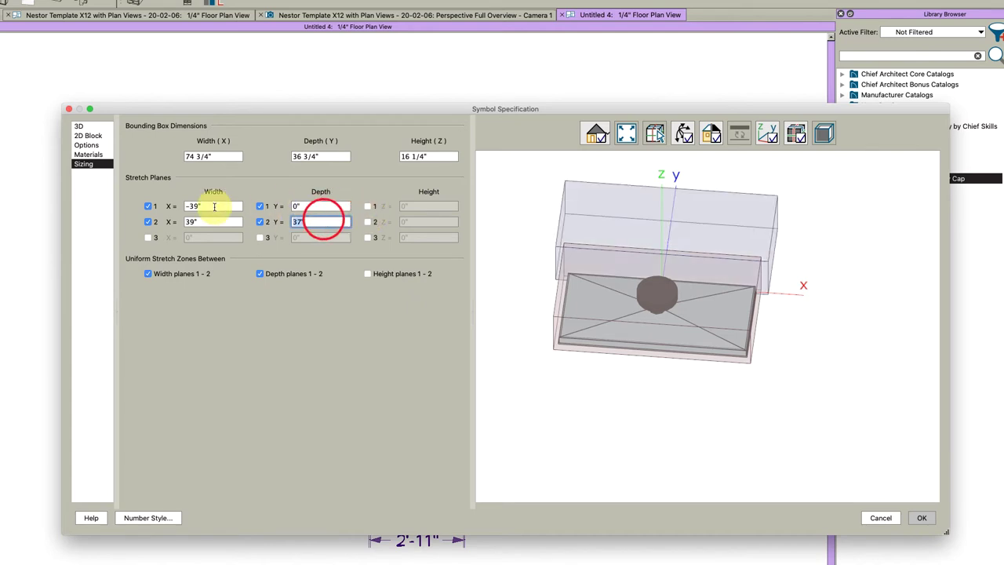
pyautogui.press('Tab')
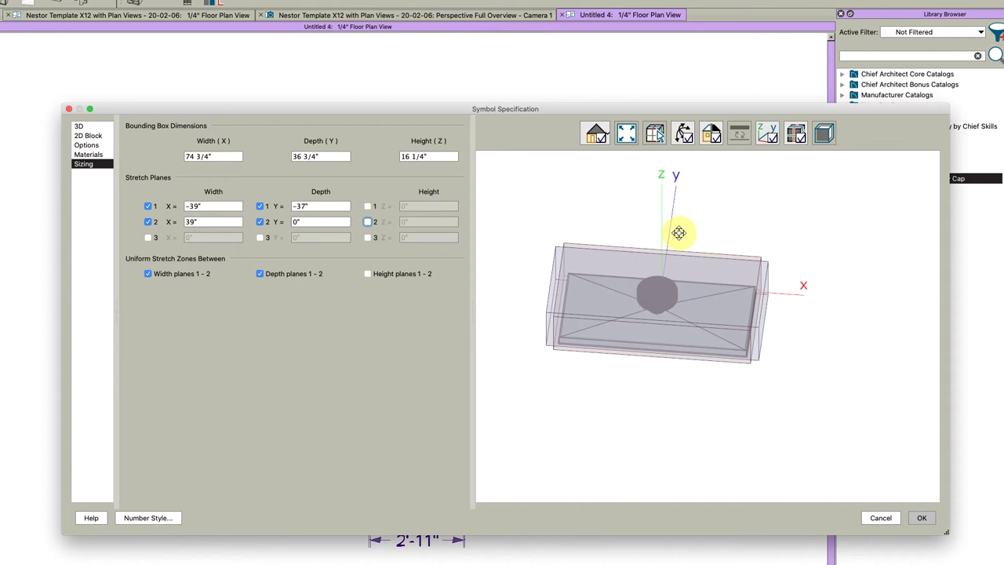
# Add a height stretch plane at 1.5" through the cap's fascia and accept the symbol specification
pyautogui.moveTo(650, 334); pyautogui.dragTo(663, 395)
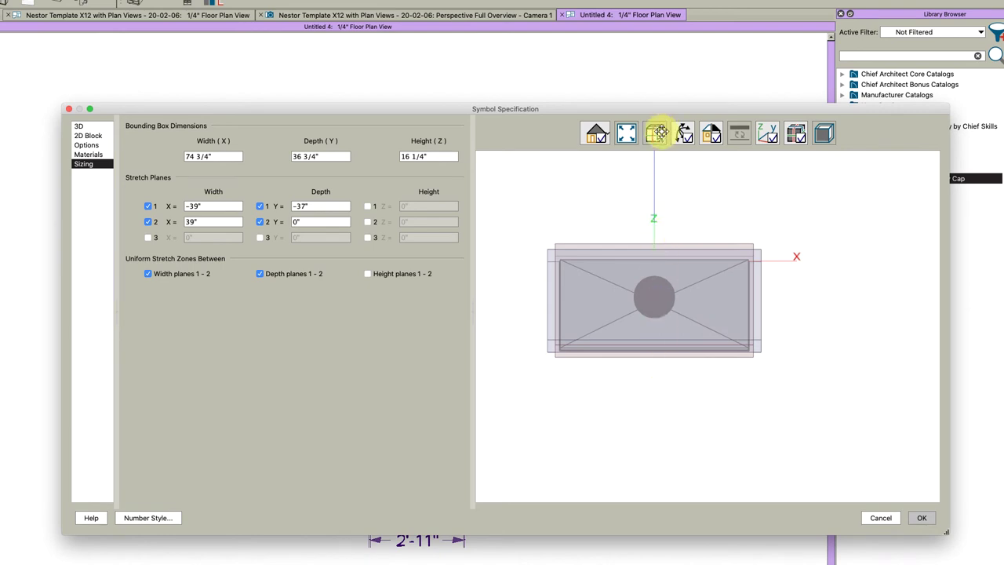
pyautogui.moveTo(648, 209); pyautogui.dragTo(675, 345)
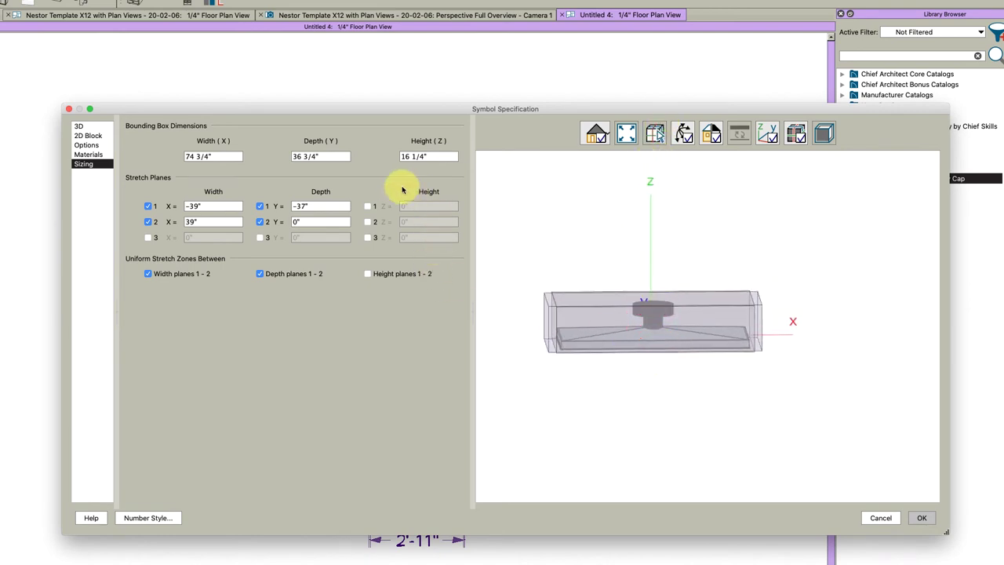
pyautogui.click(368, 206)
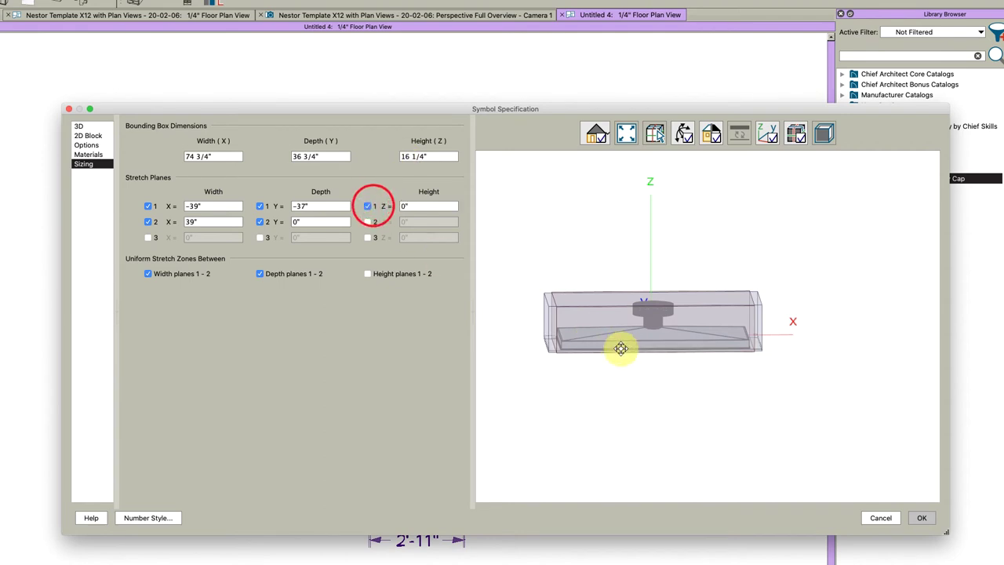
pyautogui.moveTo(620, 349); pyautogui.dragTo(652, 334)
pyautogui.scroll(5, 584, 339)
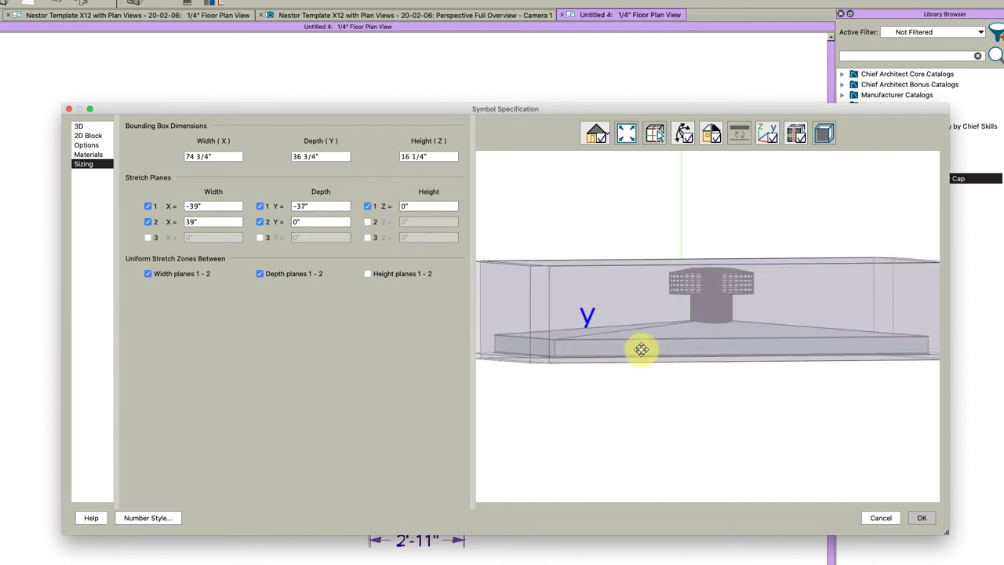
pyautogui.doubleClick(411, 205)
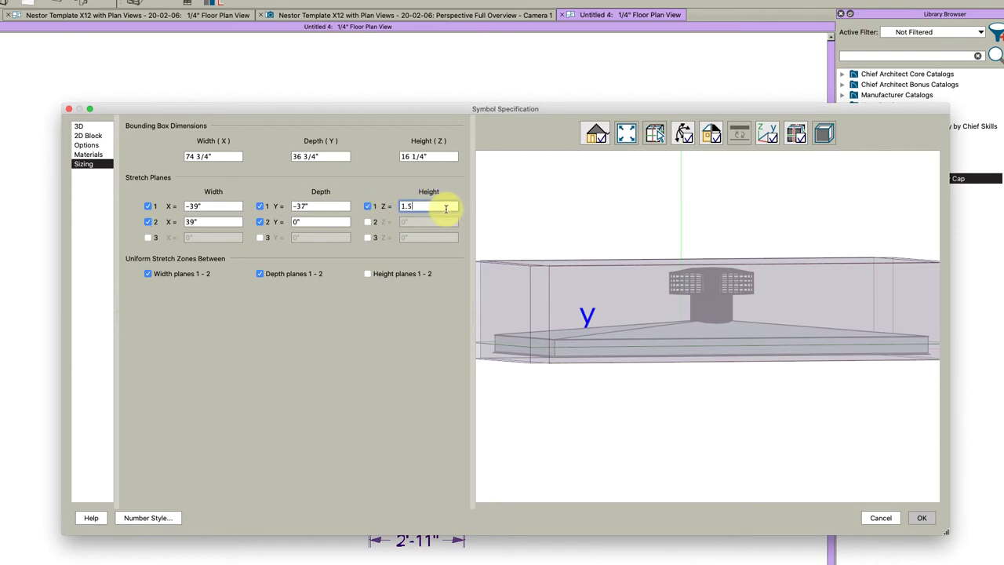
pyautogui.press('Tab')
pyautogui.click(923, 518)
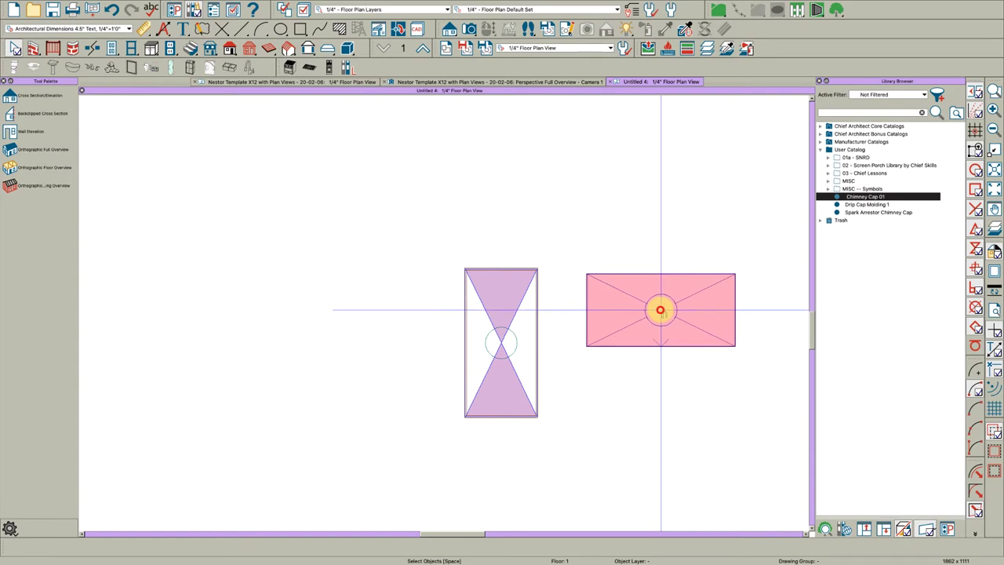
# Place the Chimney Cap 01 symbol beside the original in plan and view it in a new full camera
pyautogui.click(660, 310)
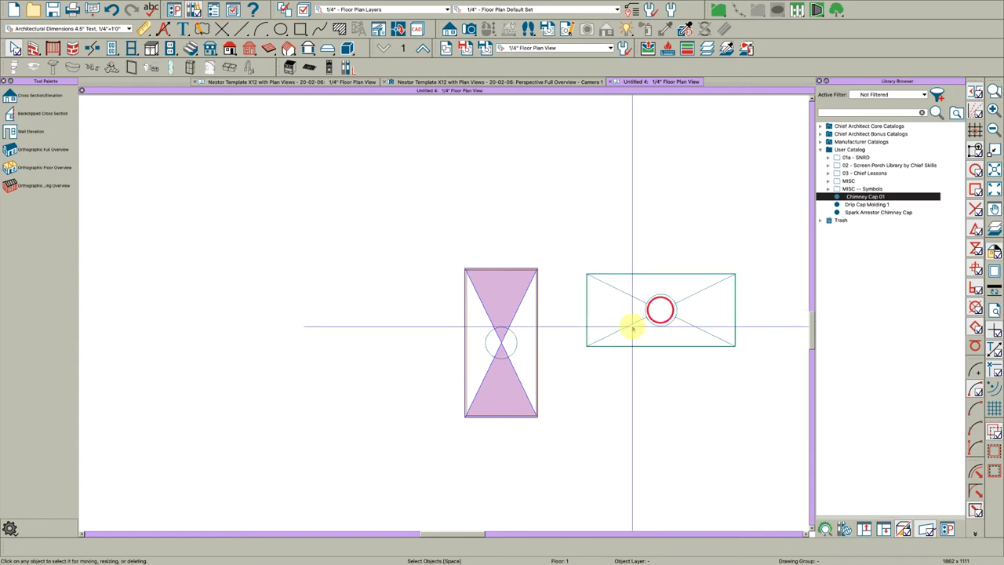
pyautogui.scroll(-3, 615, 282)
pyautogui.press('c')
pyautogui.moveTo(651, 419); pyautogui.dragTo(639, 342)
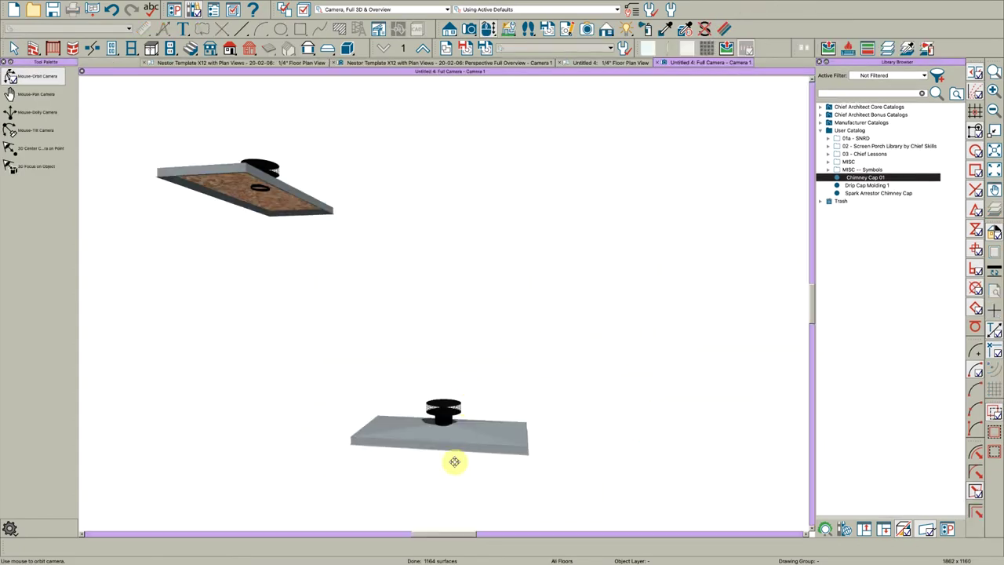
pyautogui.moveTo(454, 462)
pyautogui.mouseDown()
pyautogui.moveTo(441, 464)
pyautogui.moveTo(453, 448)
pyautogui.mouseUp()
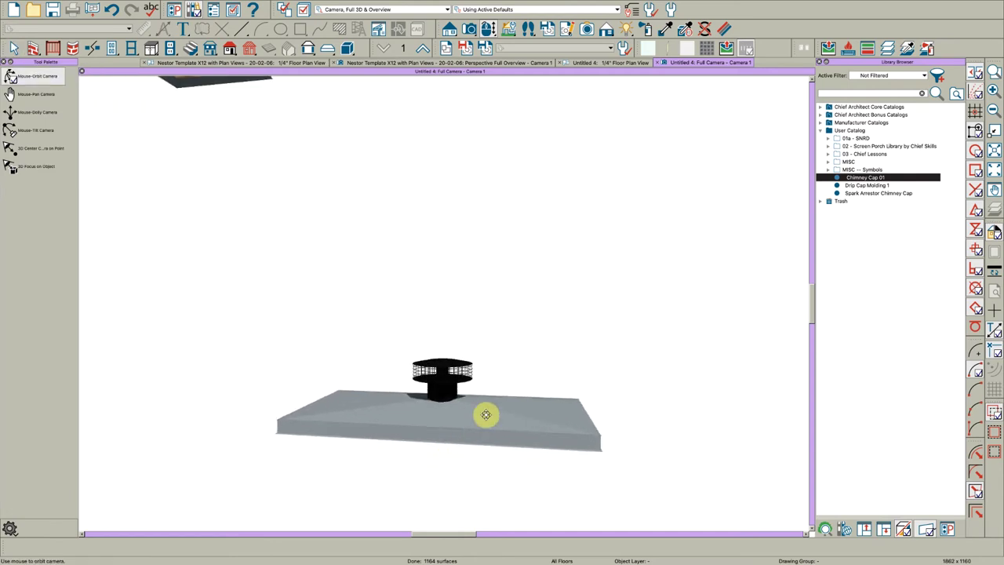
pyautogui.moveTo(485, 414); pyautogui.dragTo(460, 422)
pyautogui.scroll(3, 460, 426)
pyautogui.press('space')
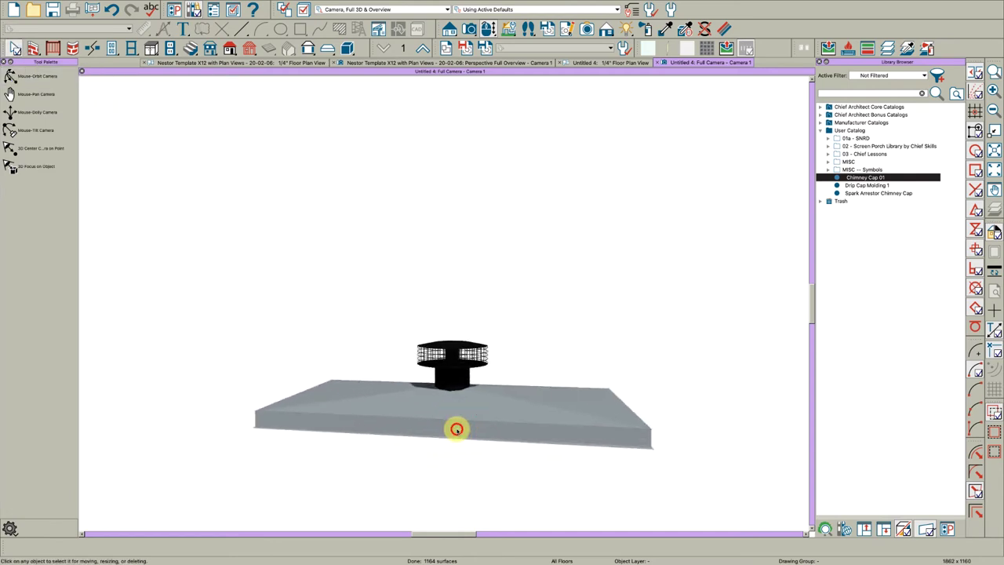
# Stretch the placed chimney cap symbol upward in the camera view to test its height stretch plane
pyautogui.click(457, 428)
pyautogui.moveTo(437, 351); pyautogui.dragTo(460, 318)
pyautogui.press('Escape')
pyautogui.press('space')
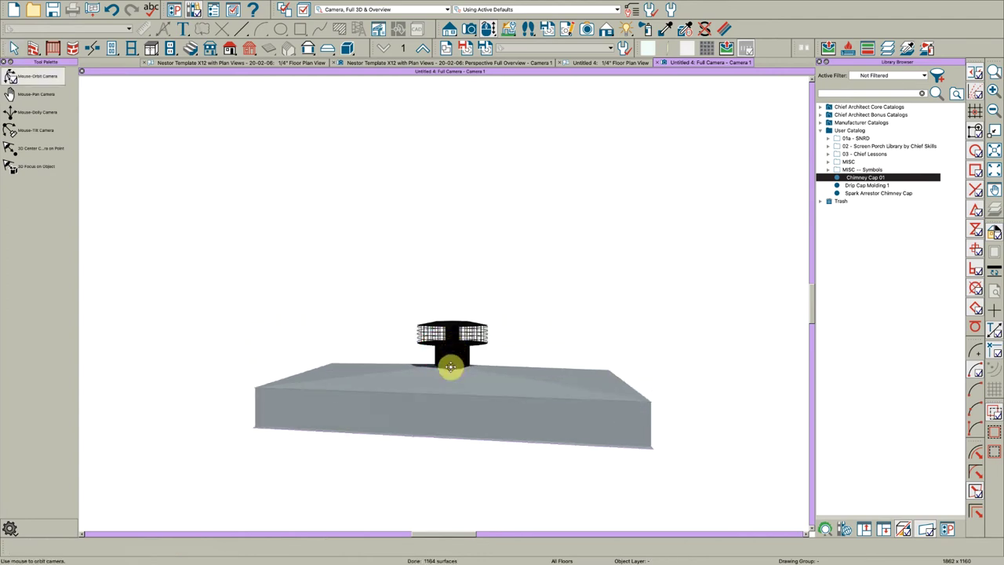
pyautogui.press('space')
# Lower the top of the stretched chimney cap symbol to bring back its thin fascia
pyautogui.click(442, 420)
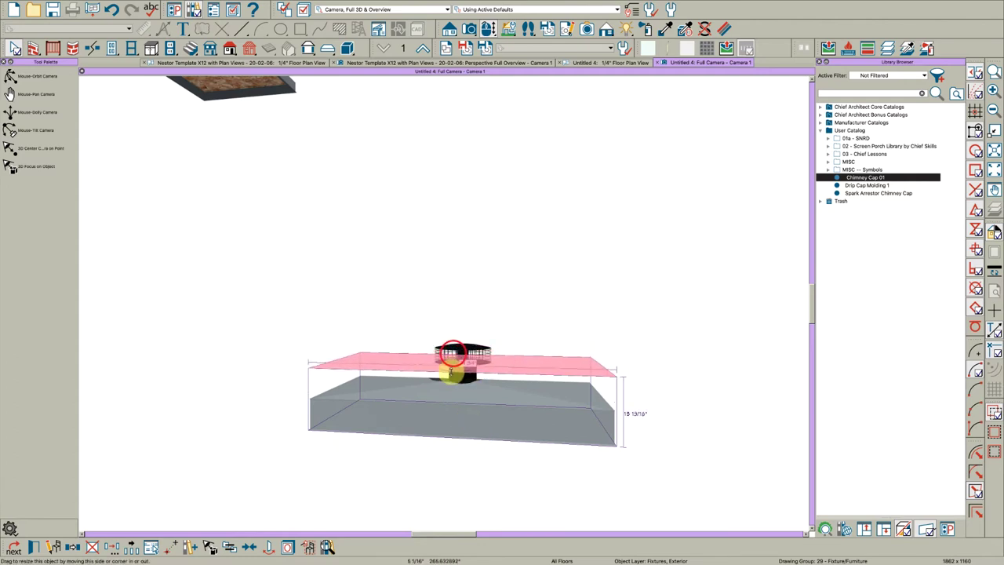
pyautogui.press('space')
pyautogui.moveTo(448, 410); pyautogui.dragTo(457, 418)
pyautogui.press('space')
pyautogui.scroll(-2, 472, 419)
pyautogui.moveTo(409, 383); pyautogui.dragTo(440, 394)
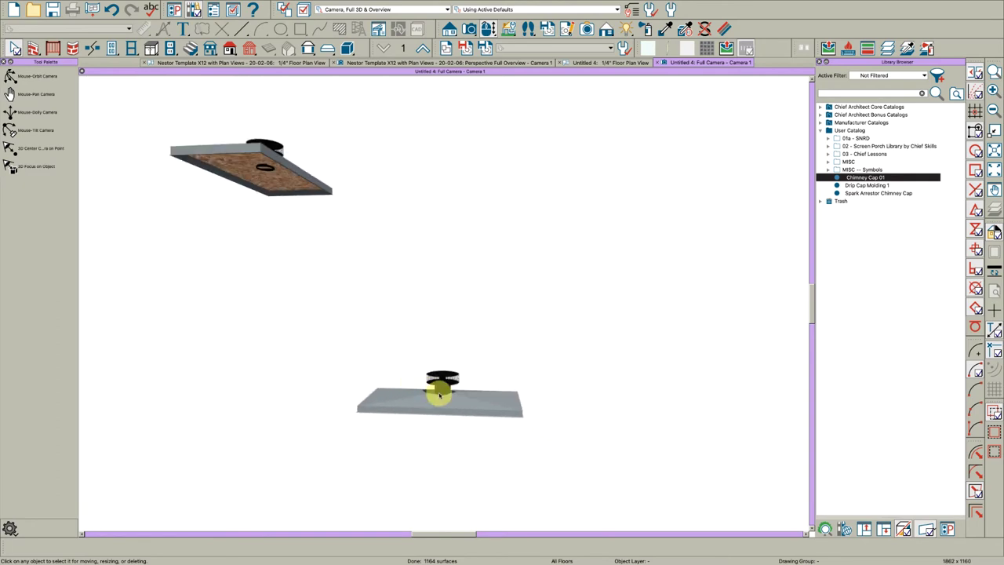
pyautogui.press('space')
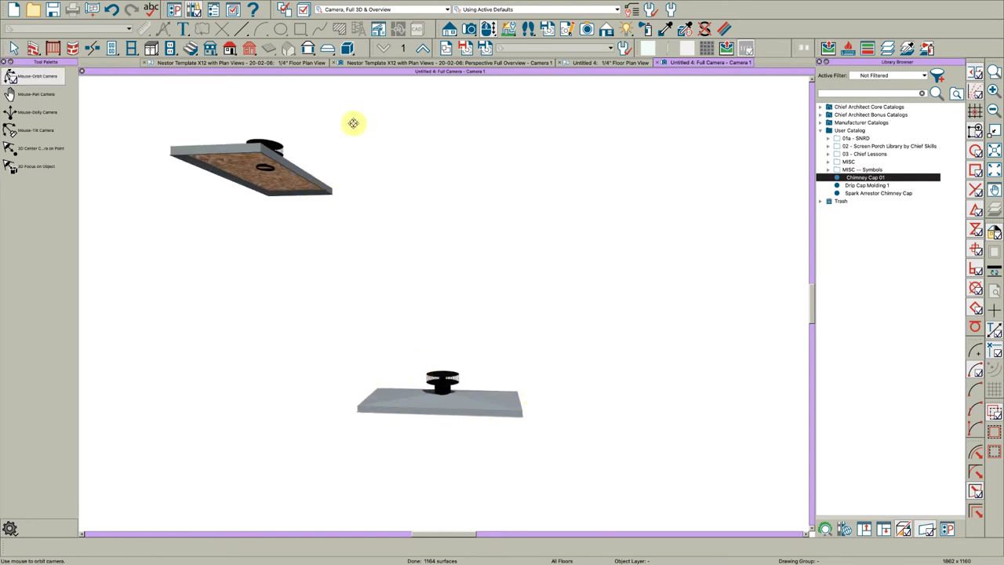
# Add the CA-001 profile to the original chimney cap's molding polyline, searching the library for "-001"
pyautogui.click(586, 66)
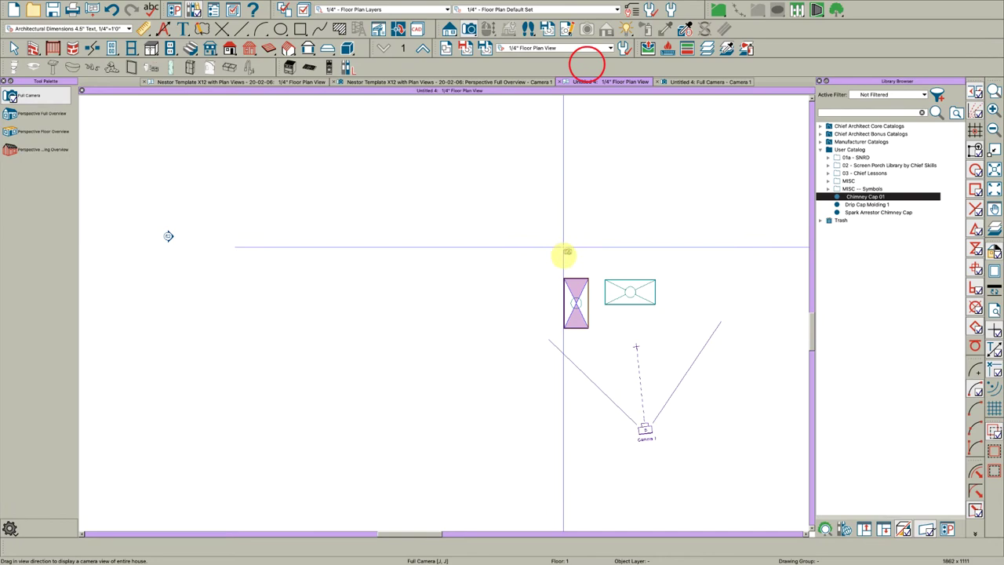
pyautogui.scroll(5, 584, 318)
pyautogui.click(575, 325)
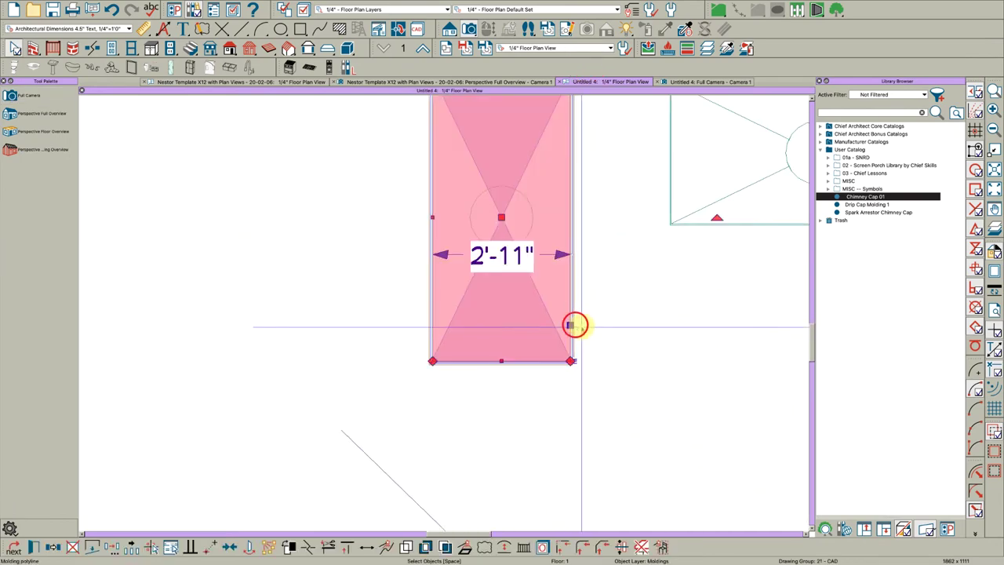
pyautogui.doubleClick(582, 328)
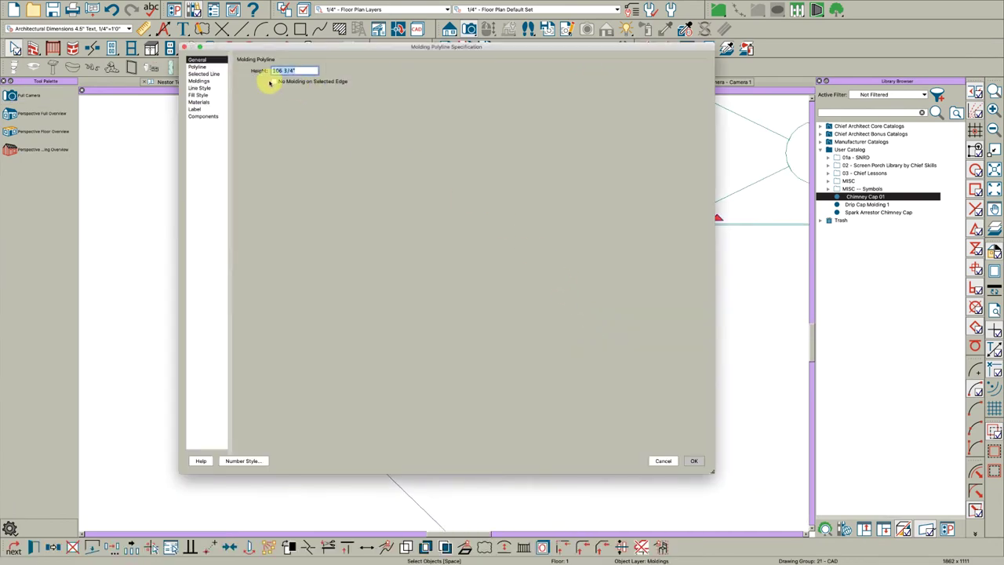
pyautogui.click(206, 81)
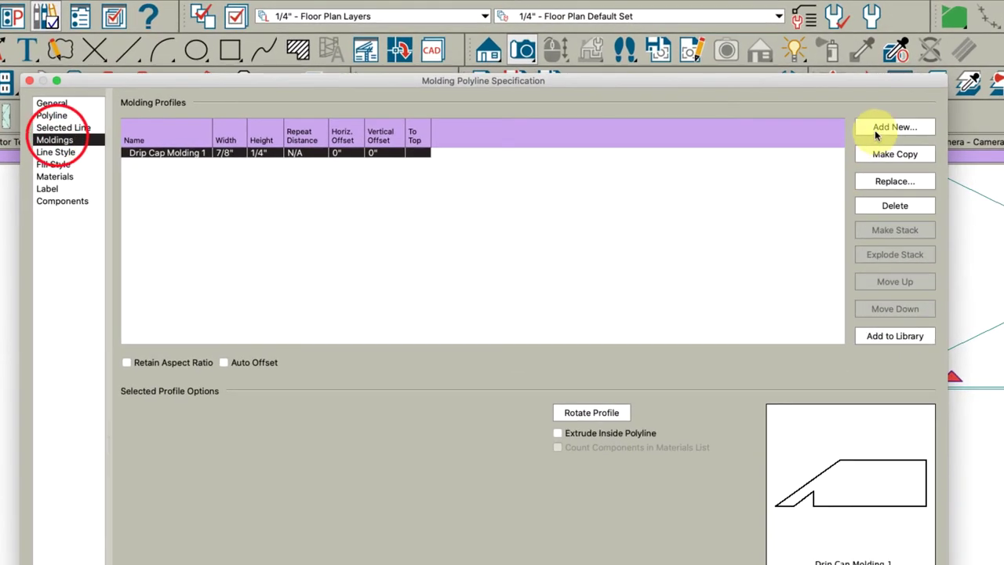
pyautogui.click(676, 74)
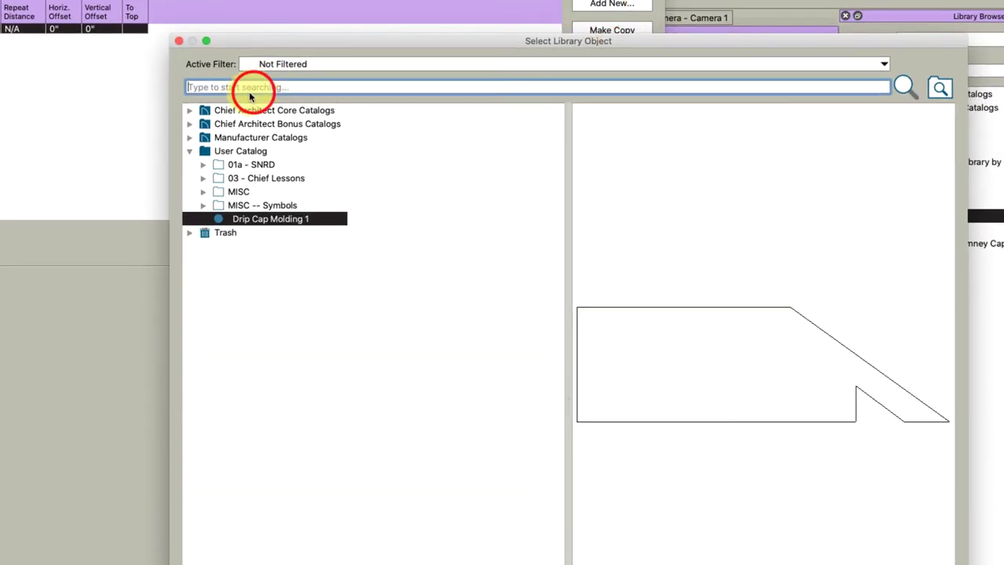
pyautogui.write('-001')
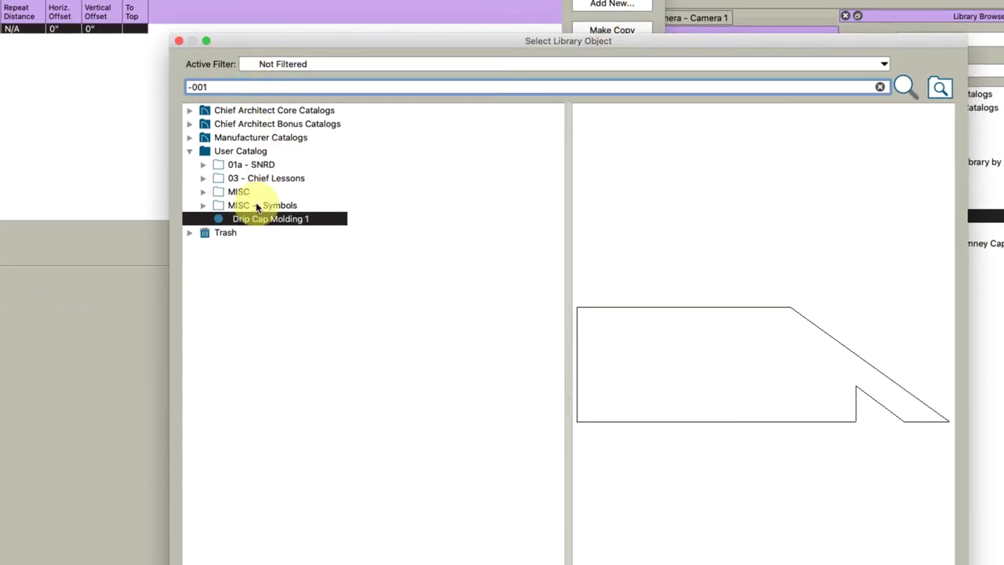
pyautogui.click(236, 292)
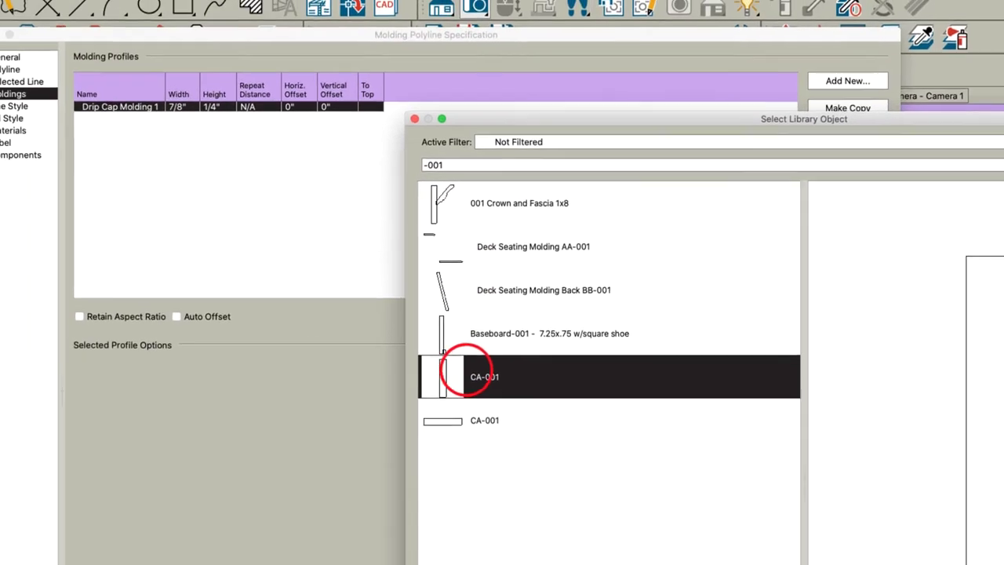
pyautogui.press('Return')
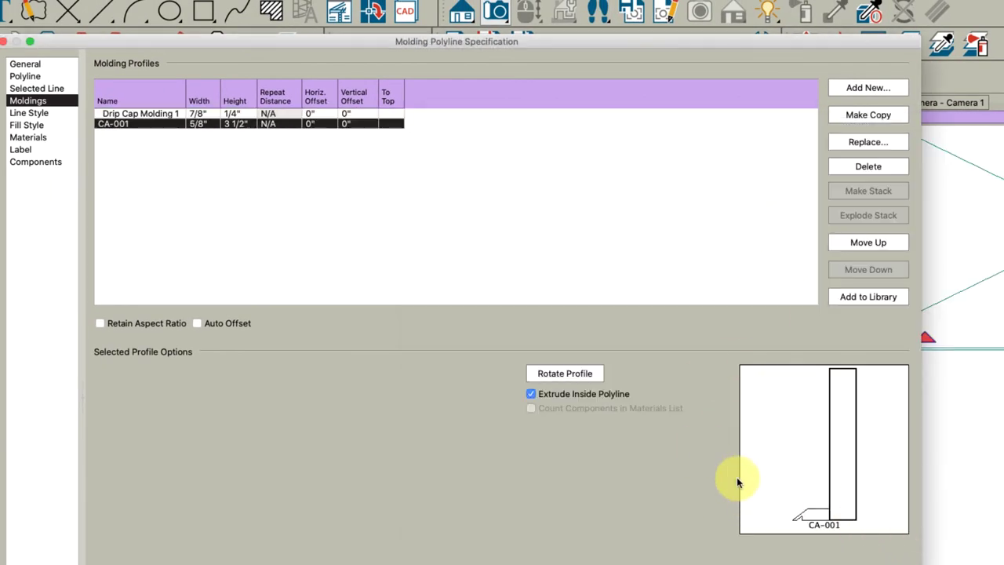
# Measure the CA-001 profile's placement to its top and set its vertical offset to 1 1/2"
pyautogui.click(392, 122)
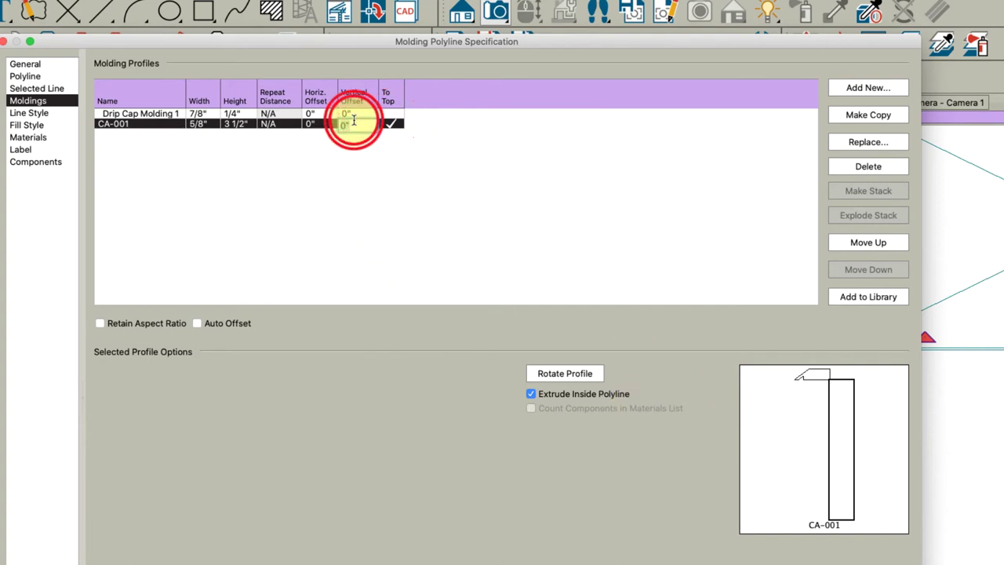
pyautogui.write('1 1/2')
pyautogui.press('Return')
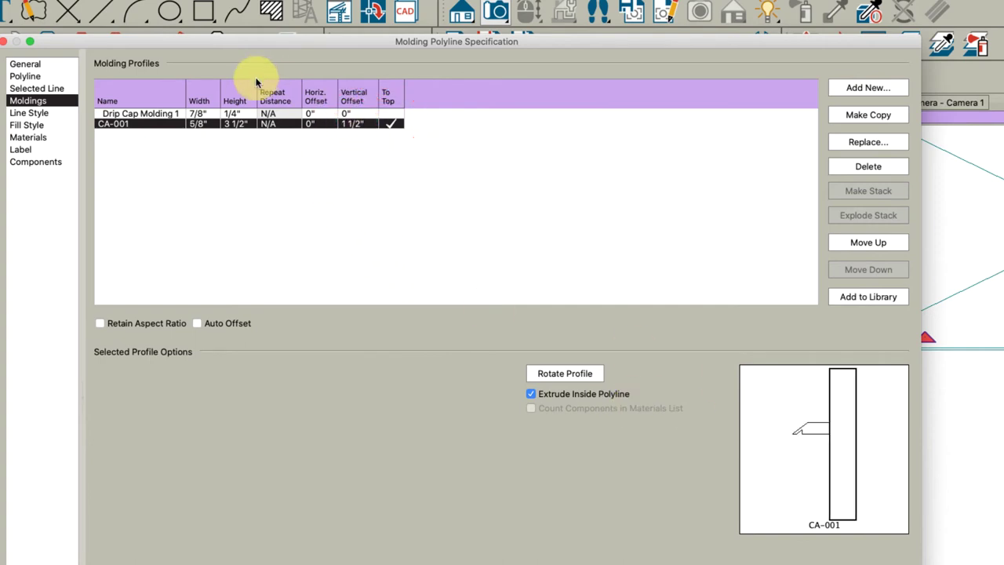
# Size the CA-001 profile 1" wide and 7 1/4" high and accept the molding polyline specification
pyautogui.click(197, 122)
pyautogui.write('1')
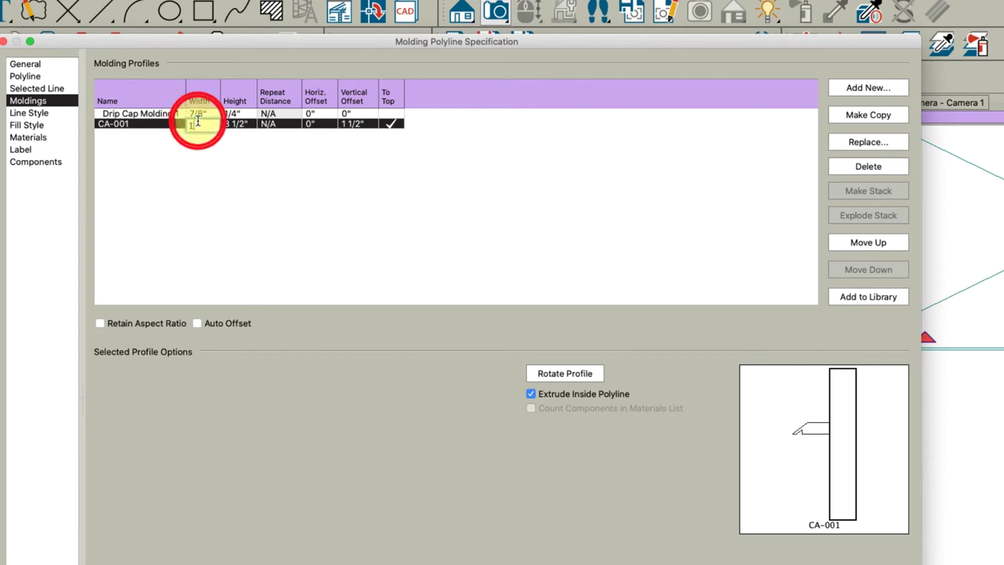
pyautogui.press('Tab')
pyautogui.write('7.2')
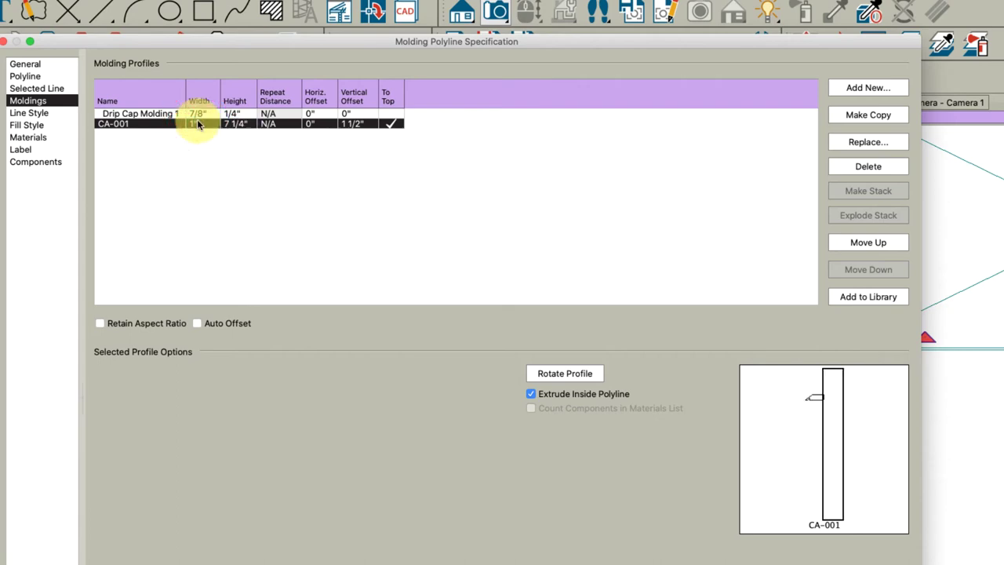
pyautogui.press('Return')
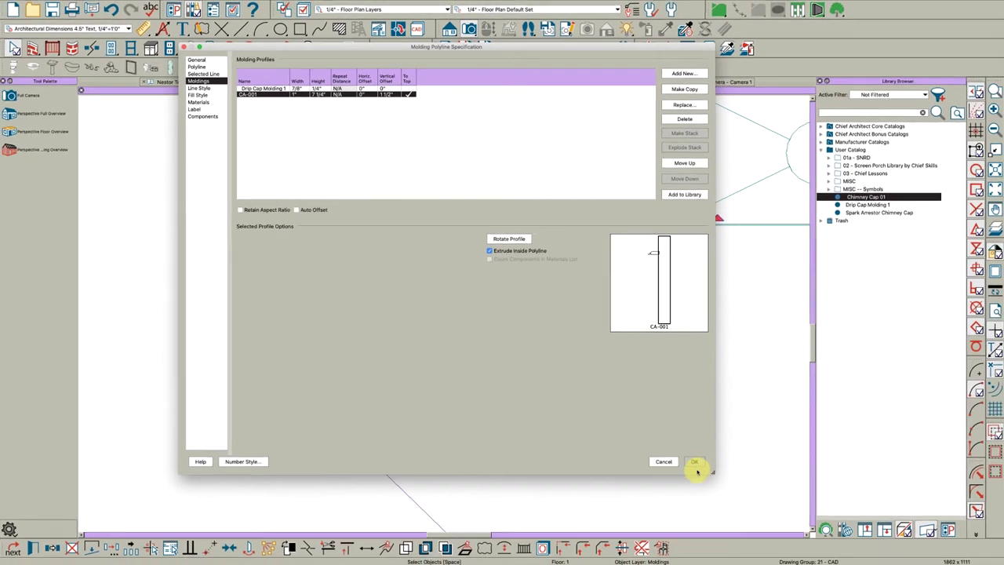
pyautogui.click(695, 462)
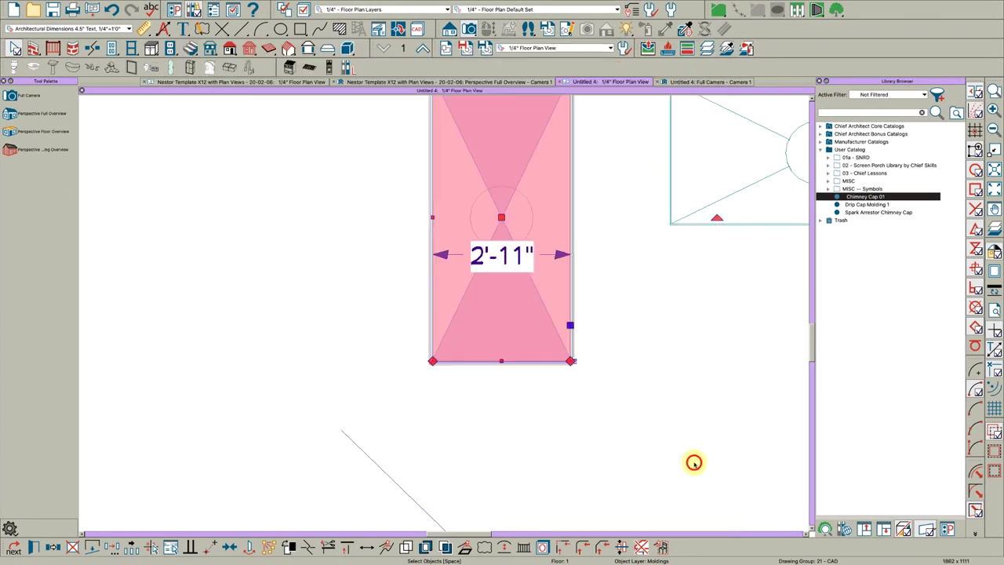
# Examine the new trim board beneath the original chimney cap in the full camera view
pyautogui.click(690, 83)
pyautogui.moveTo(241, 166); pyautogui.dragTo(279, 127)
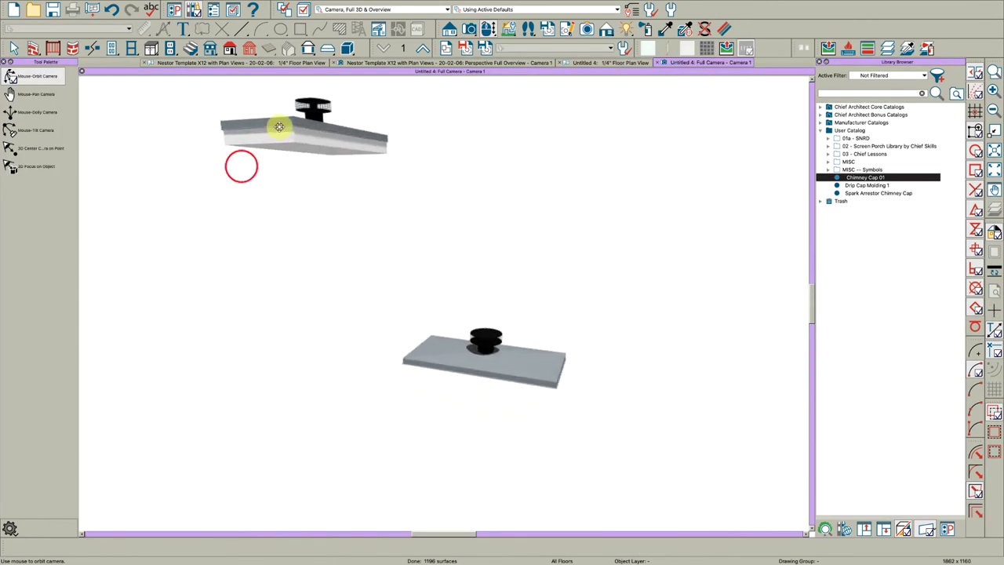
pyautogui.scroll(3, 279, 127)
pyautogui.press('space')
pyautogui.scroll(-1, 329, 163)
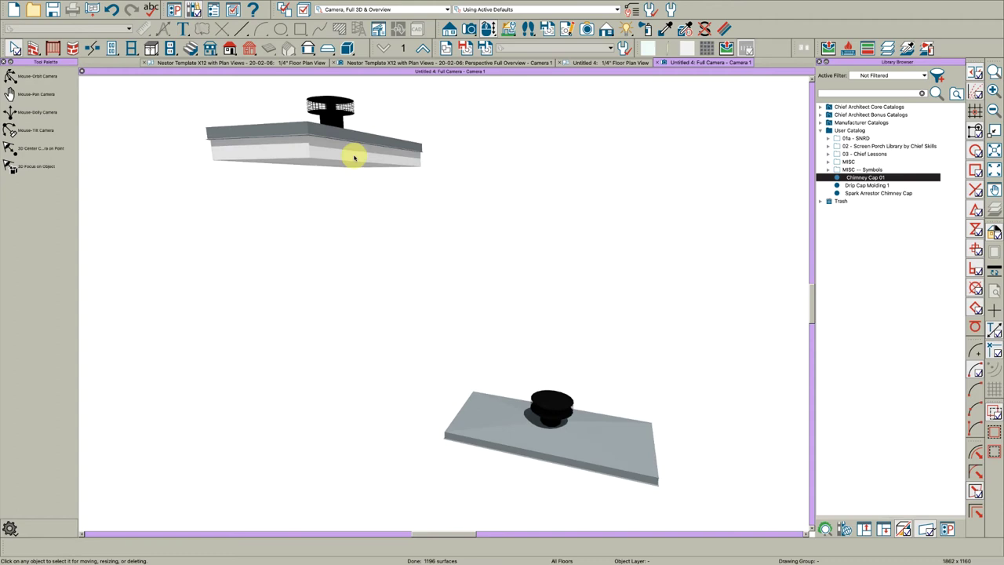
# Convert all parts of the original chimney cap in plan into an exterior fixture library symbol named "Chimney w/Trim 02" with advanced options
pyautogui.click(592, 66)
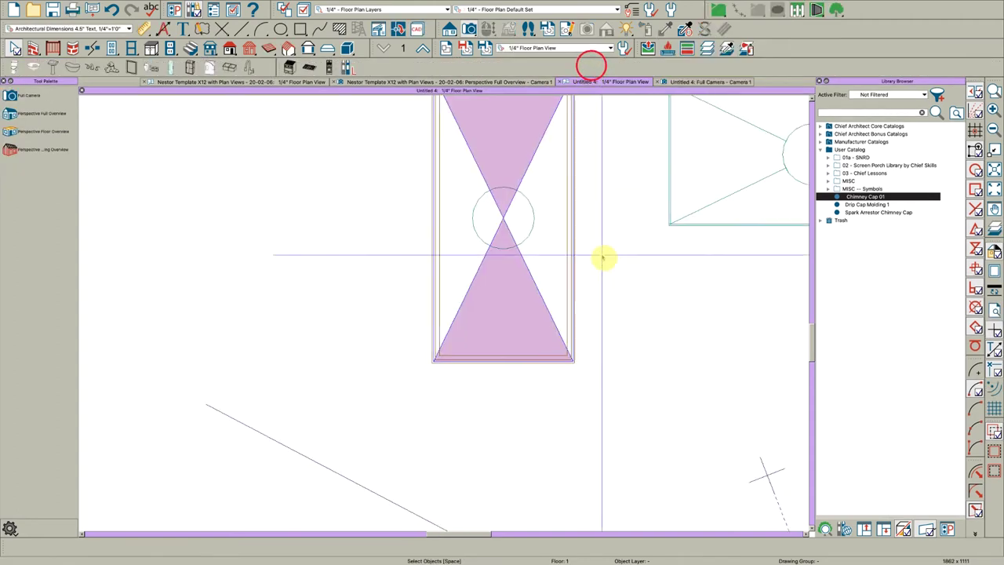
pyautogui.moveTo(589, 354); pyautogui.dragTo(455, 107)
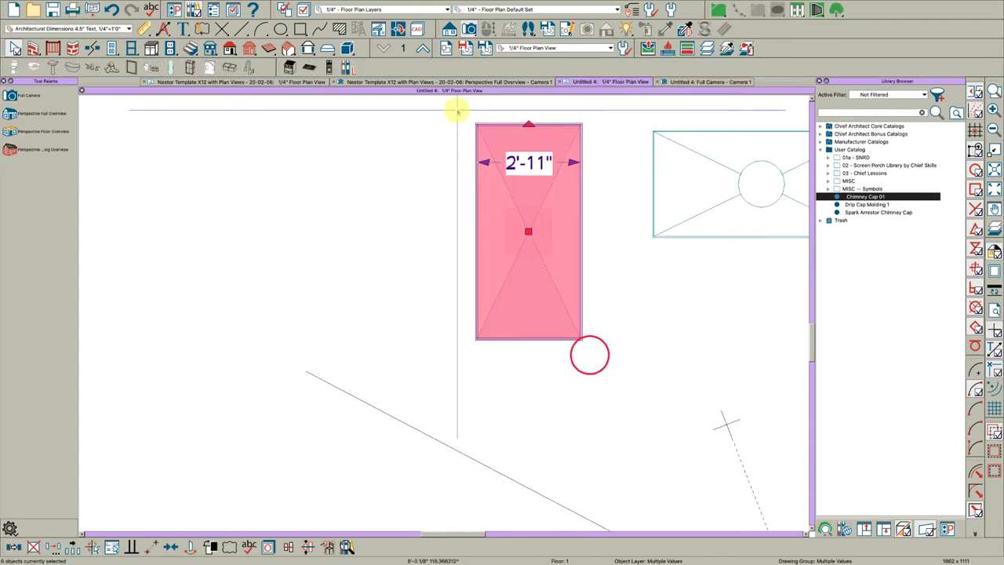
pyautogui.click(328, 546)
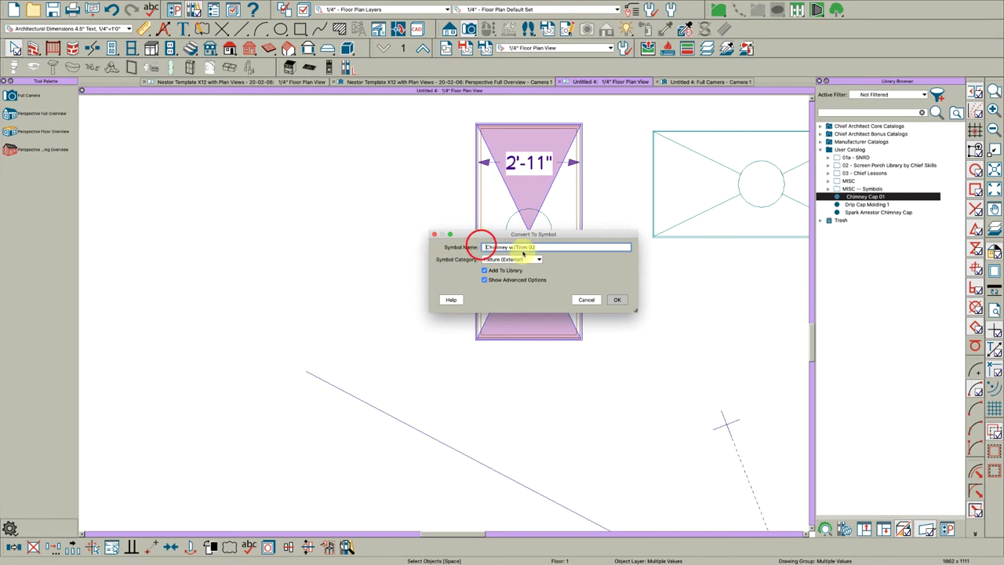
pyautogui.click(619, 299)
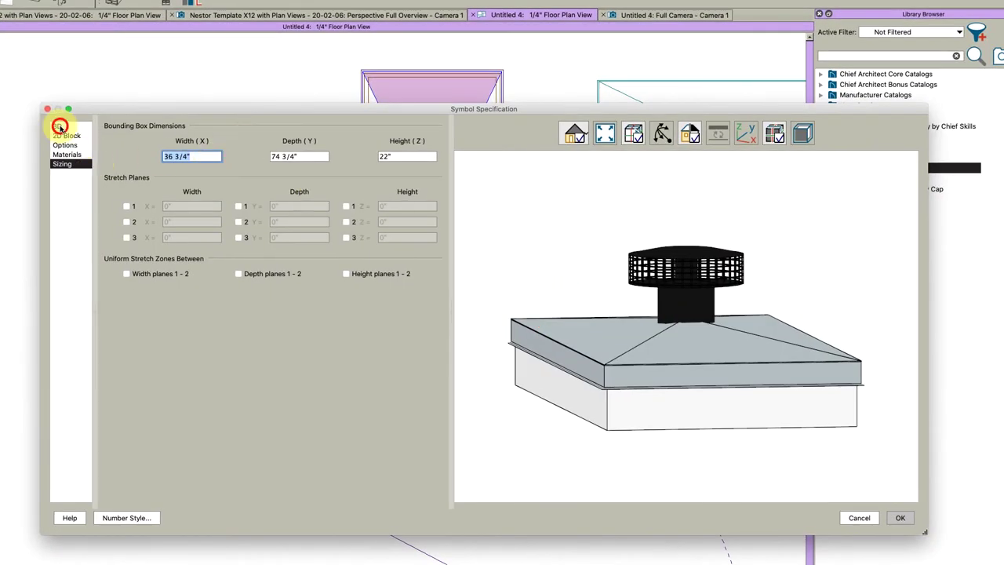
# Rotate the Chimney w/Trim 02 symbol 90° about the Z axis
pyautogui.click(60, 125)
pyautogui.click(237, 261)
pyautogui.click(274, 278)
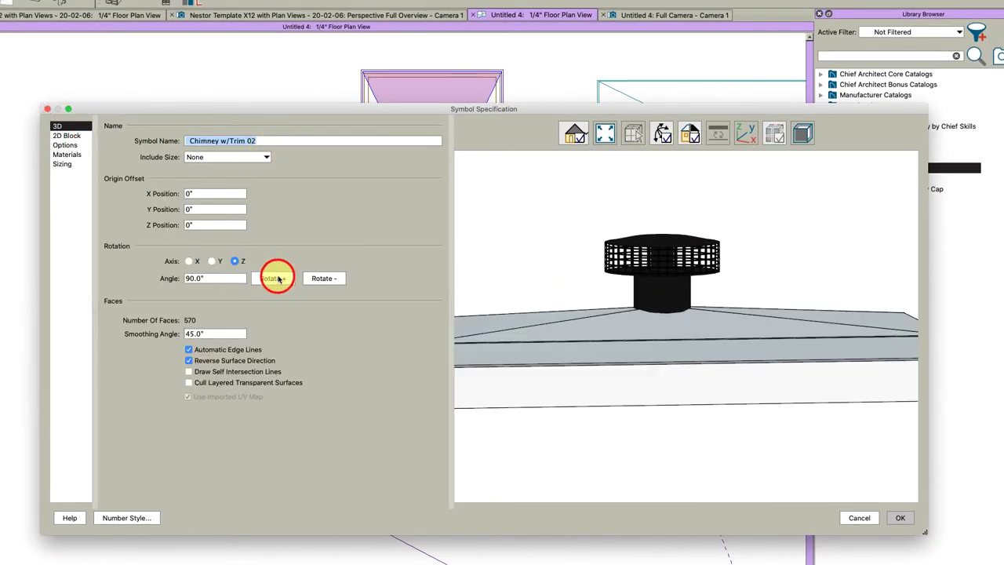
# Enable uniform stretch zones between width and depth planes 1 - 2, with the width planes at -38" and 38"
pyautogui.click(62, 164)
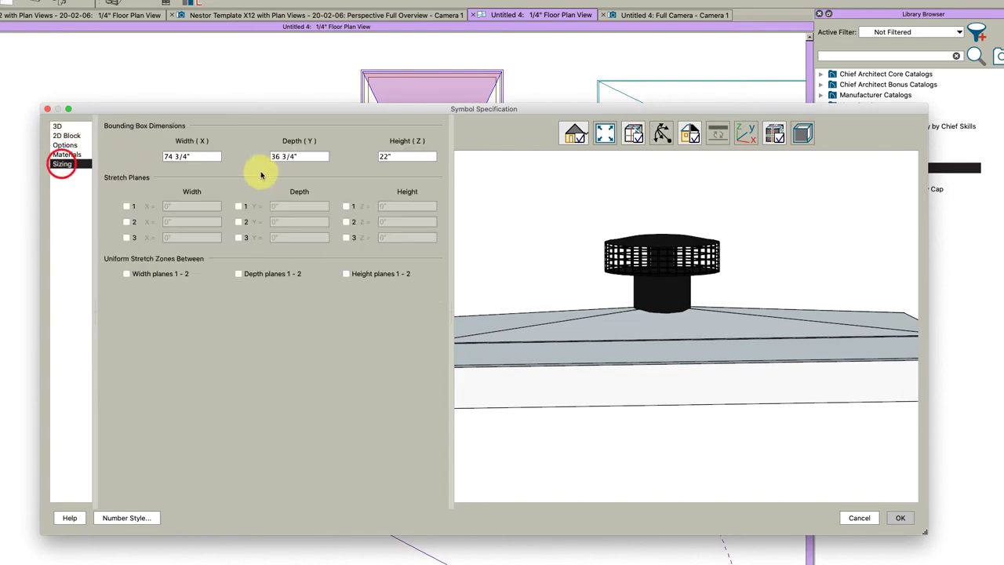
pyautogui.scroll(-5, 657, 392)
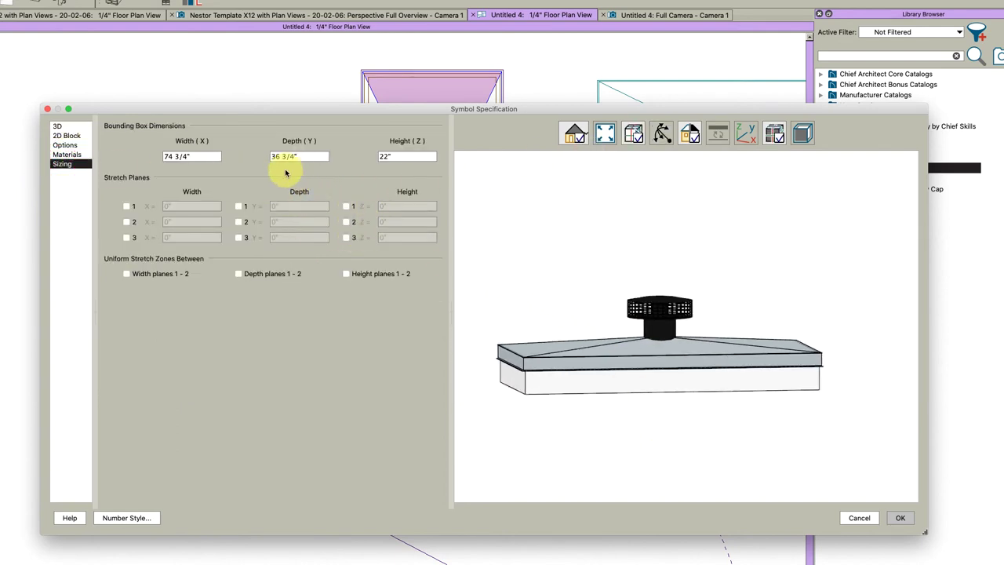
pyautogui.click(131, 274)
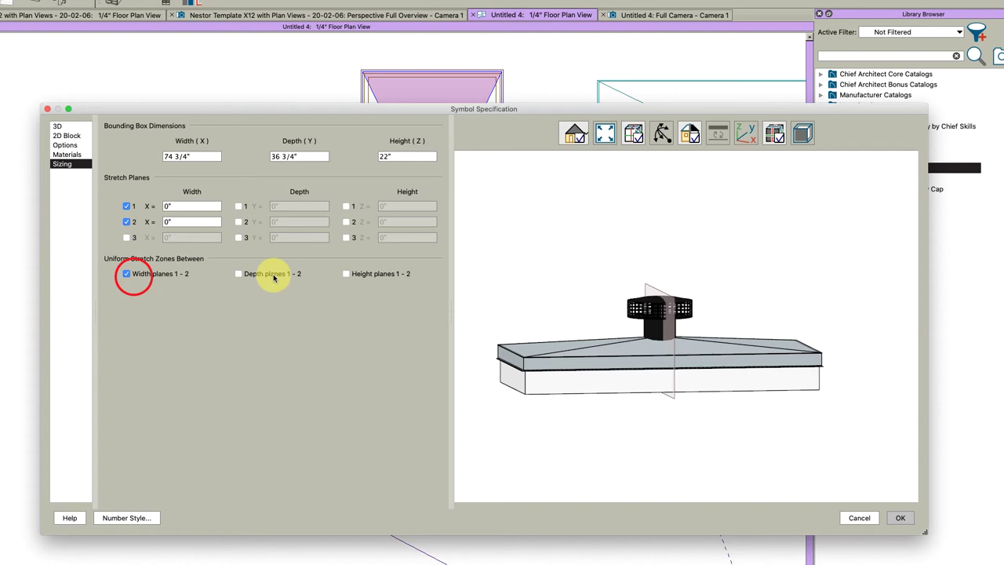
pyautogui.click(271, 274)
pyautogui.click(192, 205)
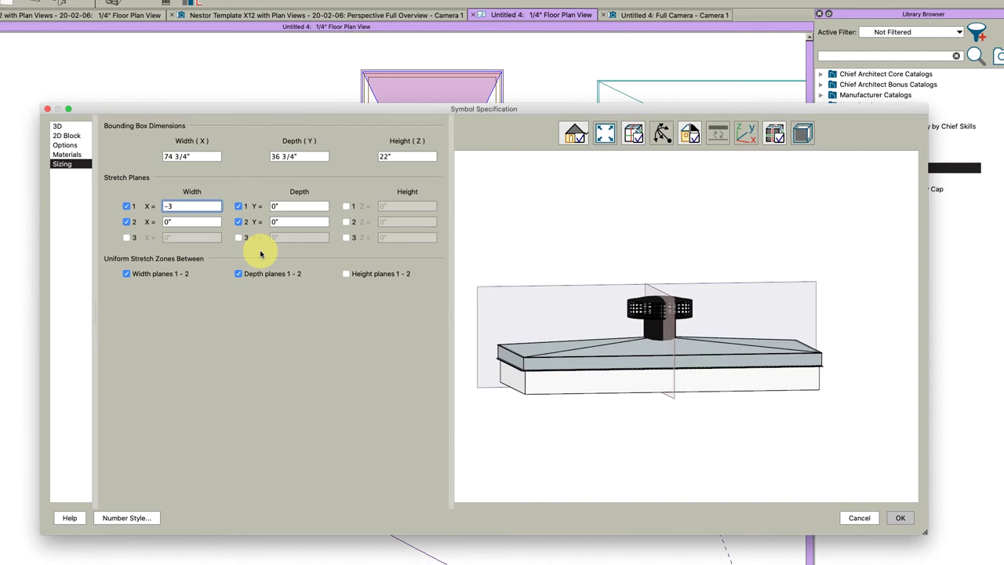
pyautogui.press('Tab')
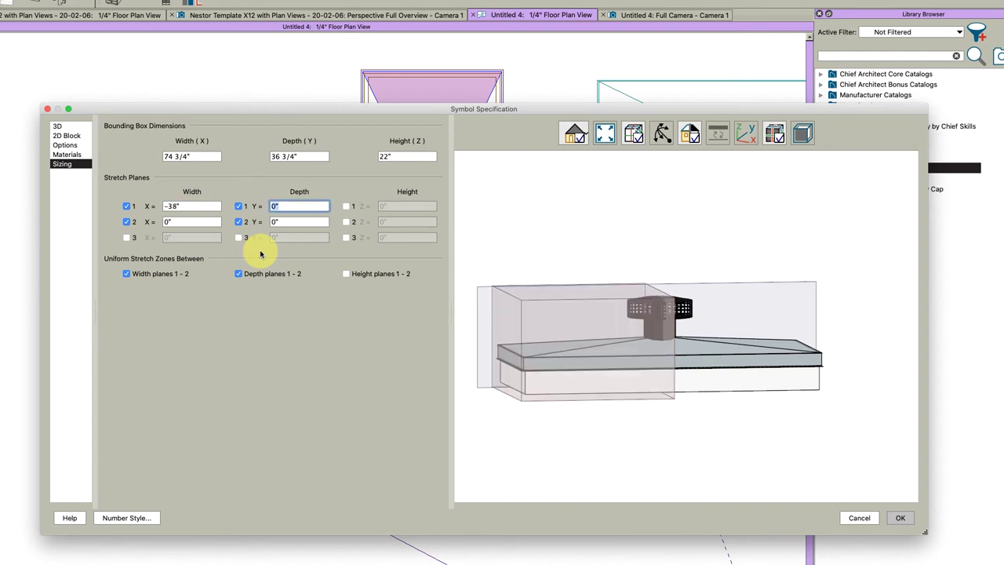
pyautogui.write('38')
pyautogui.press('Tab')
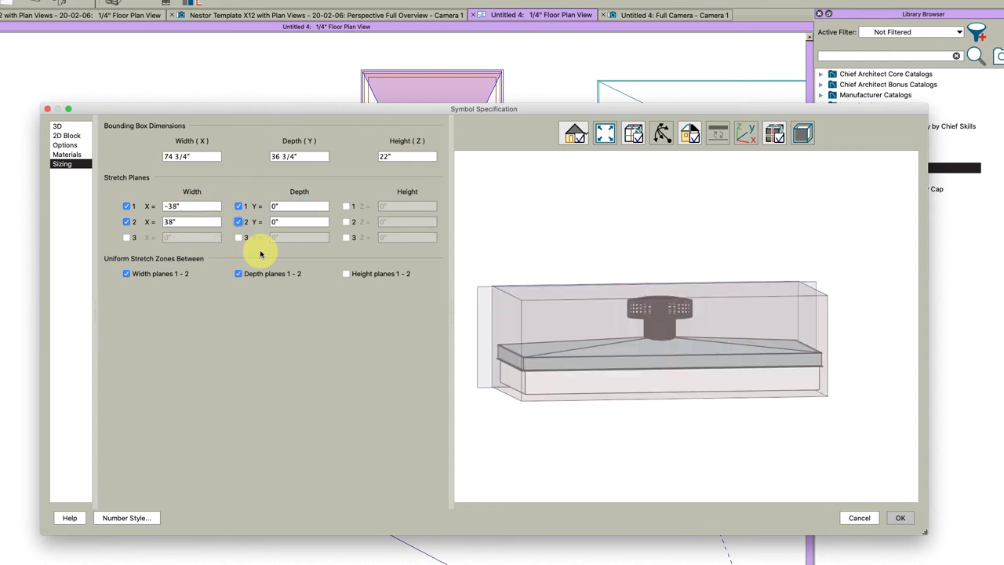
# Set the symbol's first depth stretch plane to -37"
pyautogui.click(299, 206)
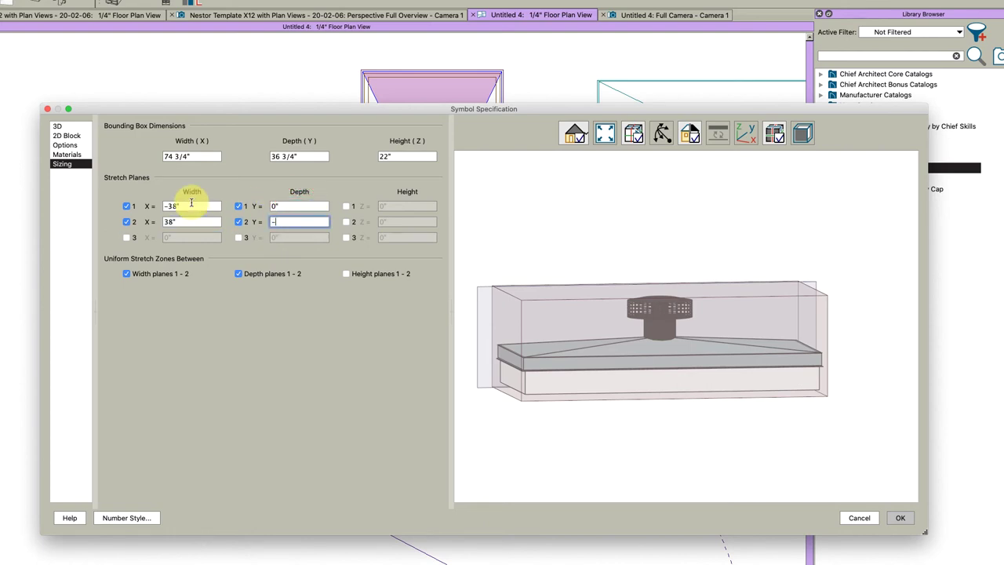
pyautogui.write('-37')
pyautogui.press('Tab')
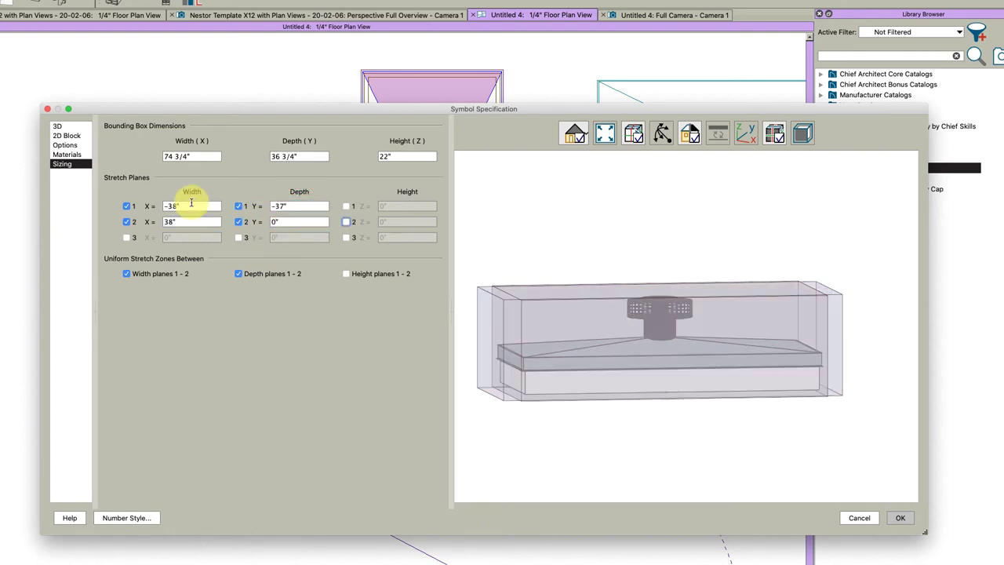
# Add a height stretch plane at 7" through the cap's fascia and accept the symbol specification
pyautogui.click(346, 209)
pyautogui.moveTo(407, 206); pyautogui.dragTo(348, 209)
pyautogui.write('8')
pyautogui.press('Tab')
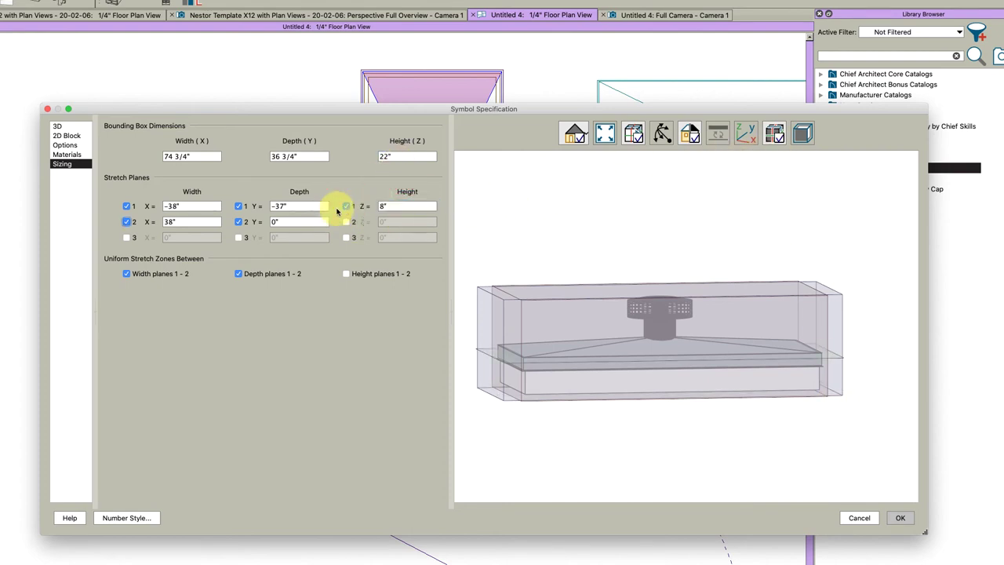
pyautogui.click(407, 205)
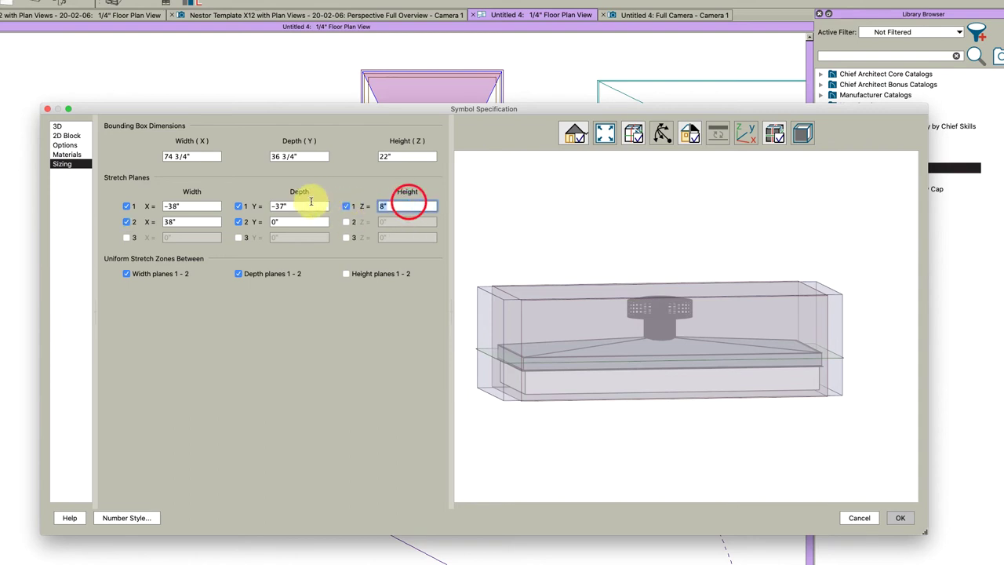
pyautogui.press('Tab')
pyautogui.scroll(4, 549, 384)
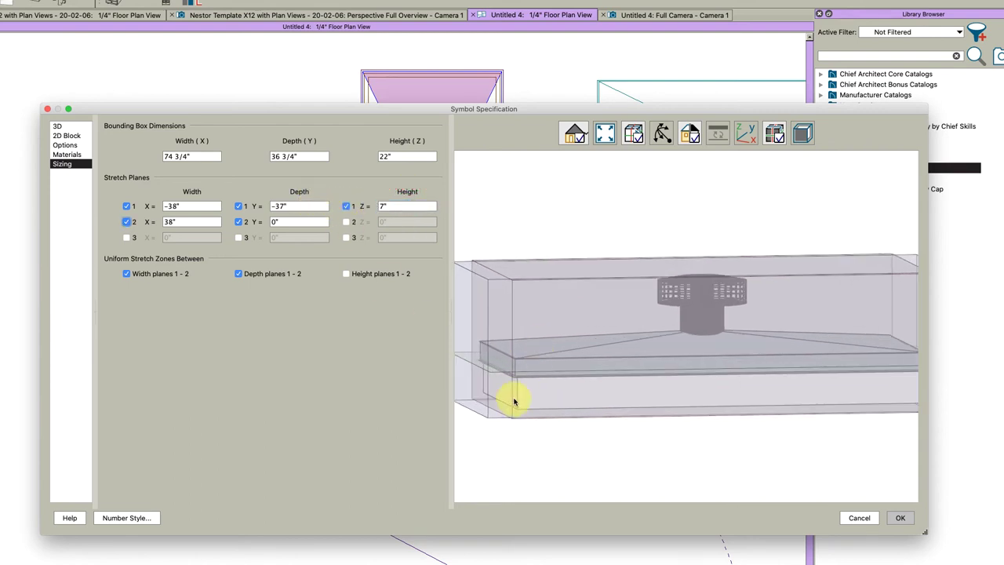
pyautogui.scroll(4, 529, 376)
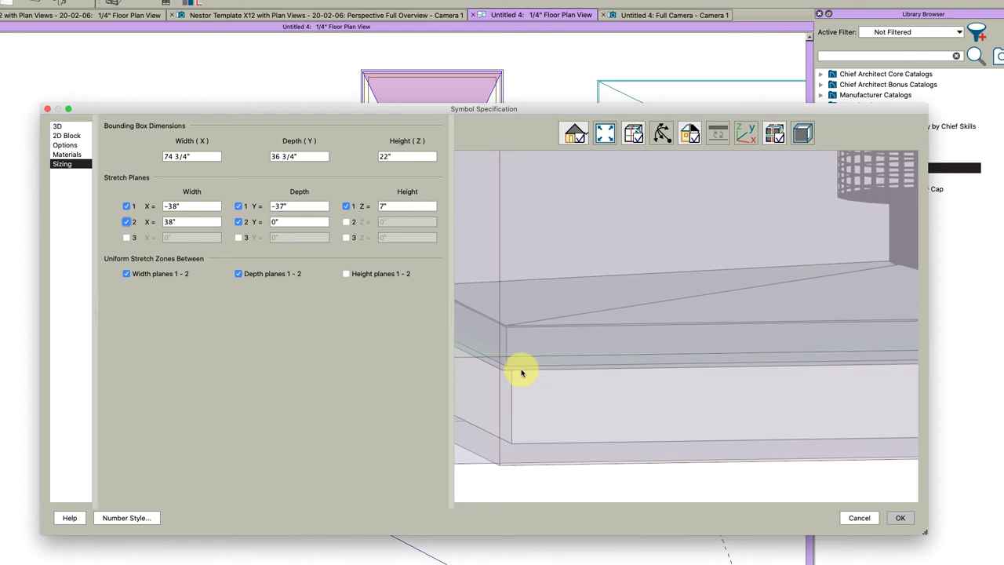
pyautogui.click(902, 515)
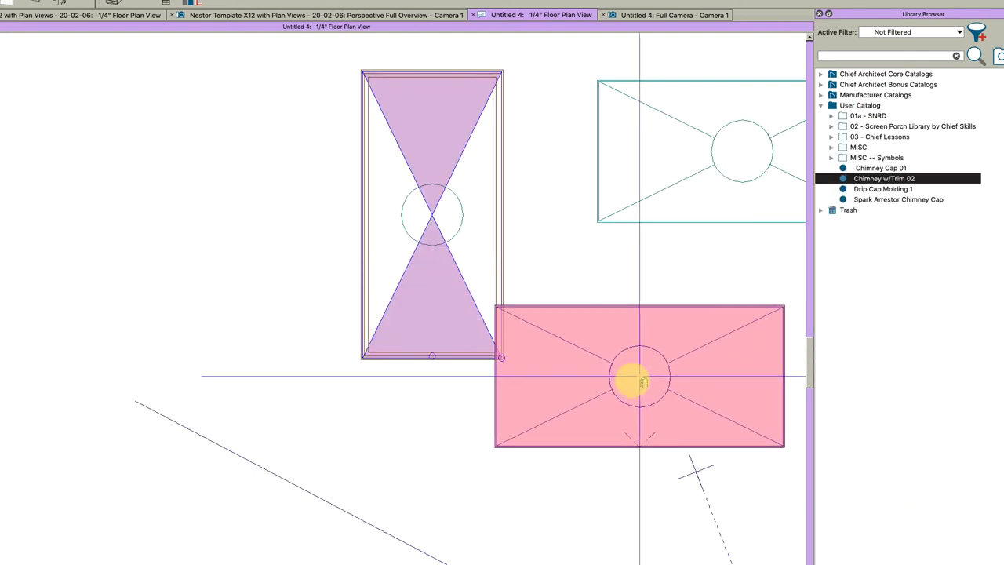
# Place the Chimney w/Trim 02 symbol in plan beside the original cap, on the side opposite the Chimney Cap 01 symbol
pyautogui.scroll(-1, 558, 305)
pyautogui.click(197, 219)
pyautogui.scroll(-3, 251, 251)
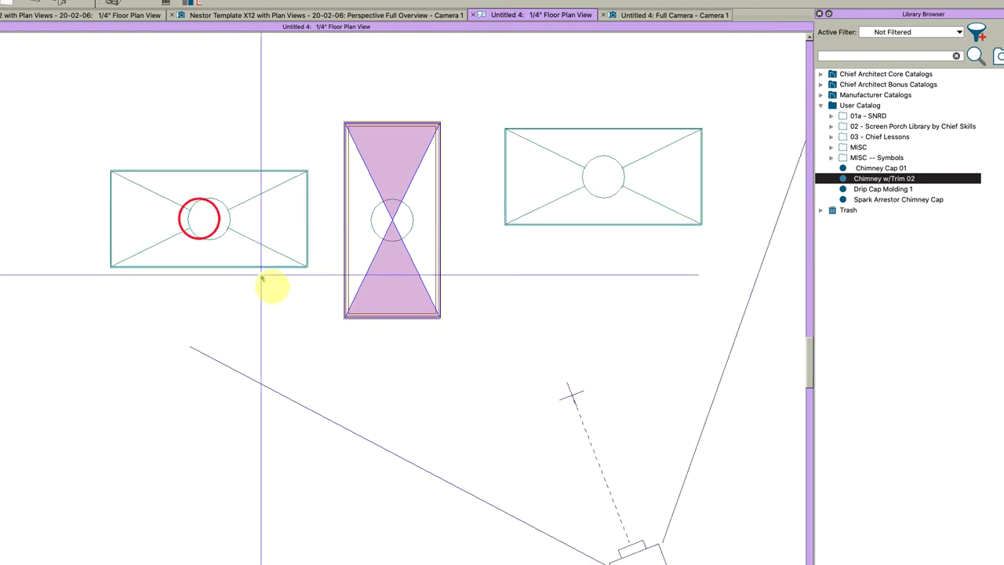
# Create a full camera view aimed at the Chimney w/Trim 02 symbol and examine its roof, fascia, trim and arrestor up close
pyautogui.moveTo(219, 461); pyautogui.dragTo(194, 286)
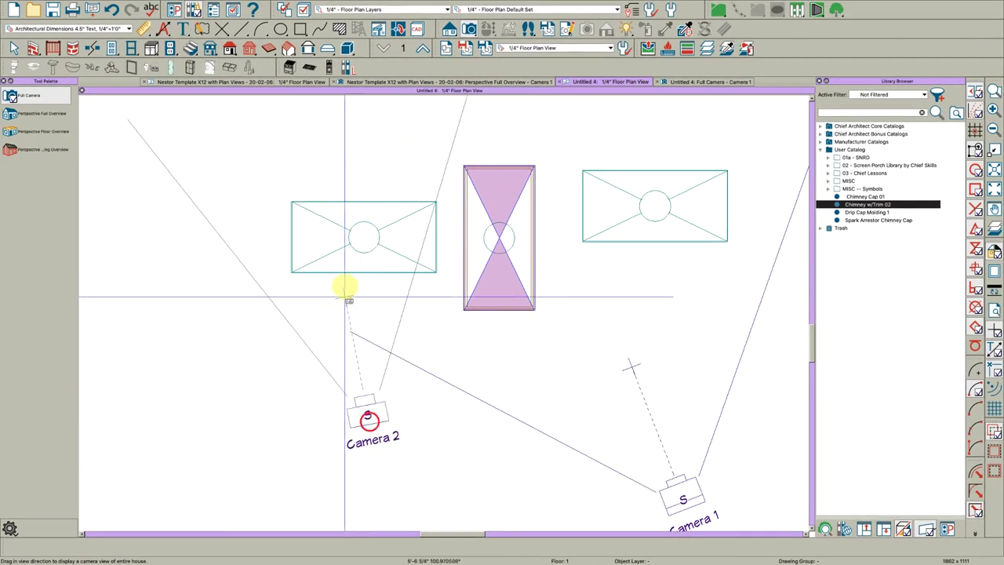
pyautogui.moveTo(346, 282); pyautogui.dragTo(346, 282)
pyautogui.scroll(-5, 397, 305)
pyautogui.scroll(2, 417, 368)
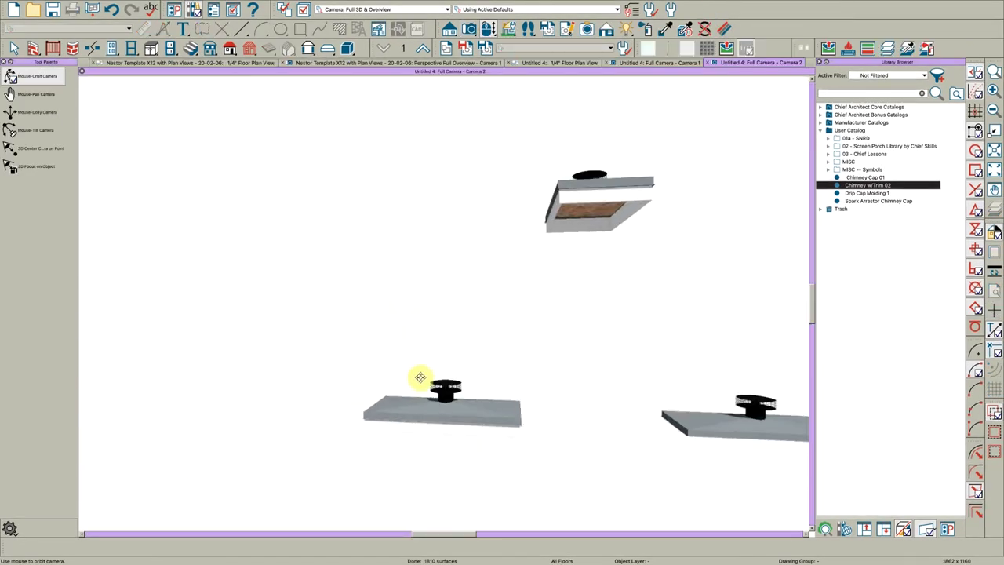
pyautogui.moveTo(419, 387); pyautogui.dragTo(525, 426)
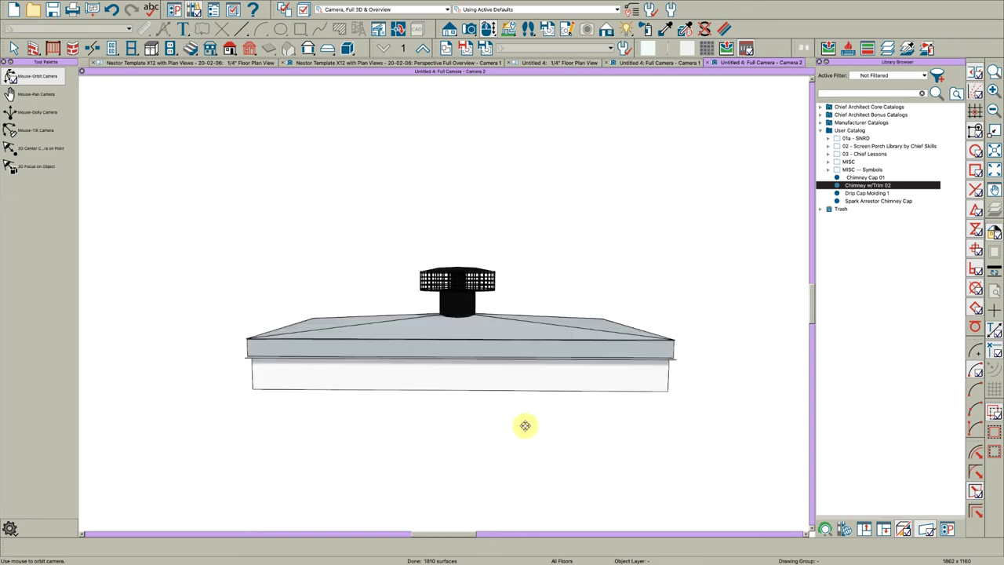
pyautogui.press('space')
pyautogui.scroll(-3, 447, 396)
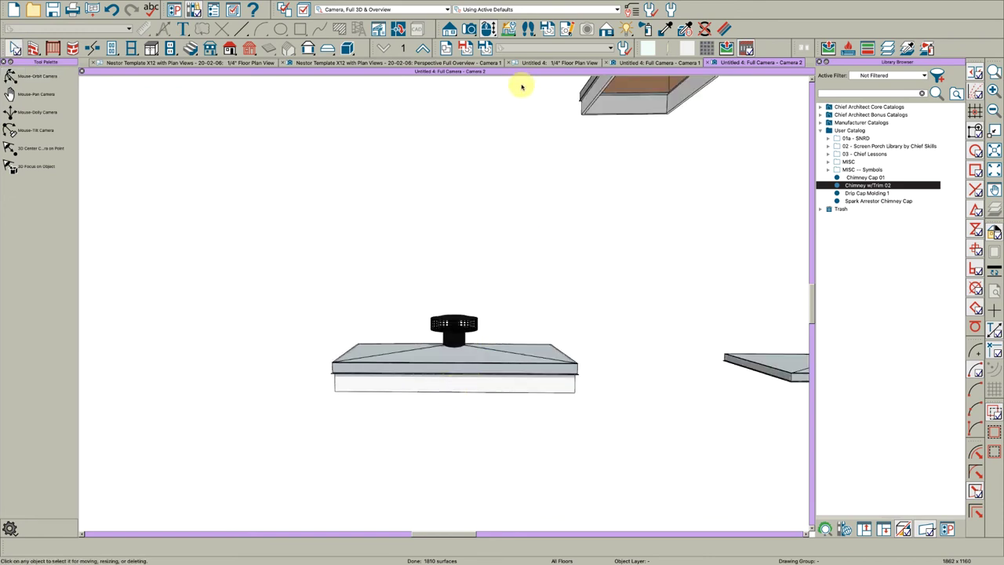
# Switch to the Nestor Template floor plan and delete the existing chimney cap over the chimney
pyautogui.click(253, 66)
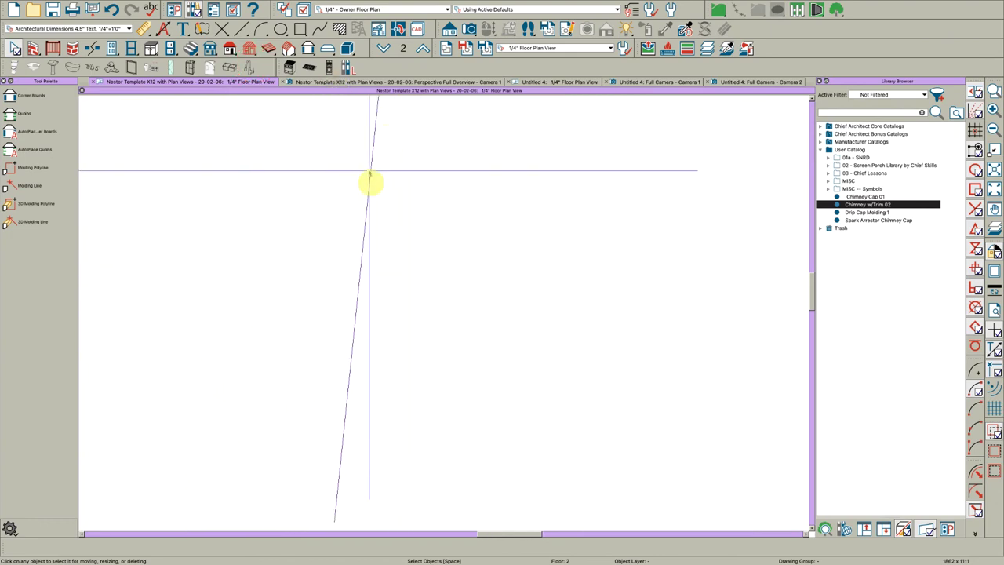
pyautogui.scroll(-5, 385, 238)
pyautogui.scroll(5, 377, 230)
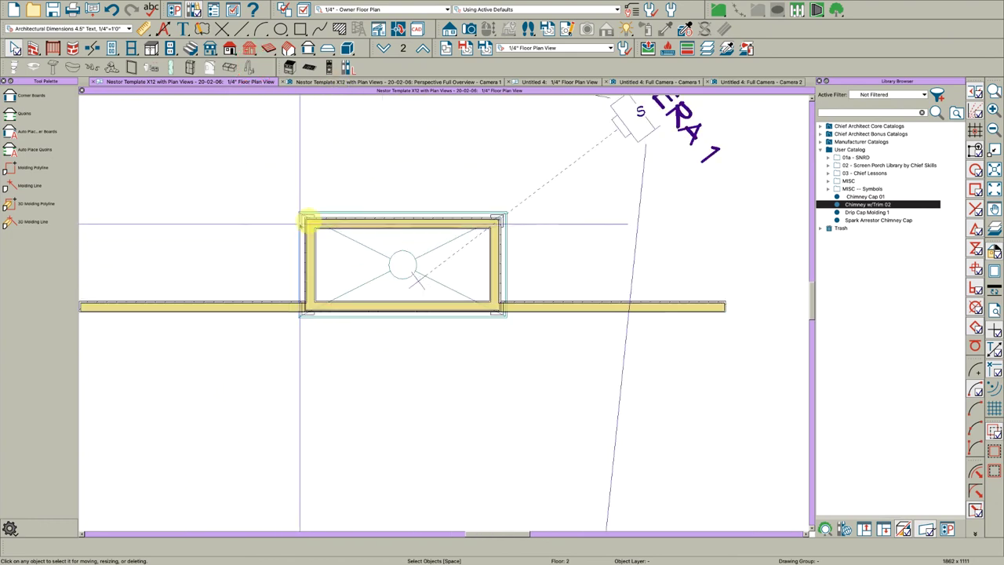
pyautogui.click(337, 212)
pyautogui.press('Delete')
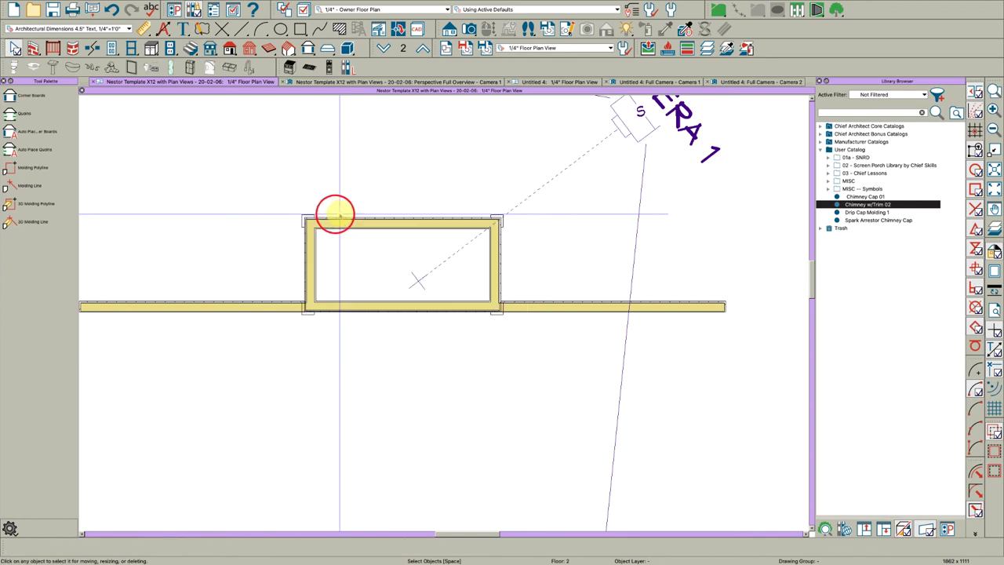
# Place the Chimney w/Trim 02 symbol in plan just outside the chimney's outer wall and select it
pyautogui.scroll(-3, 381, 285)
pyautogui.scroll(4, 348, 196)
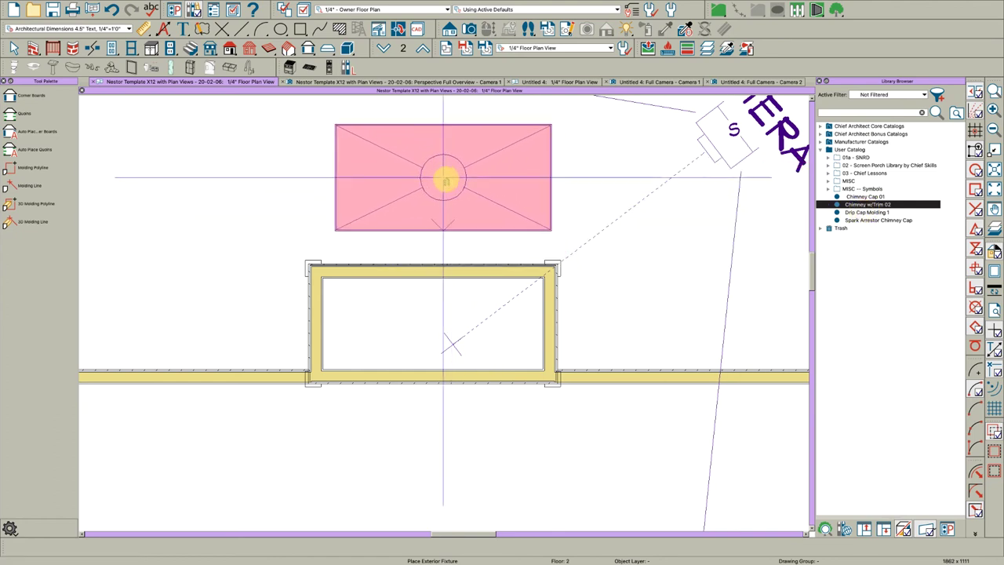
pyautogui.press('space')
pyautogui.scroll(1, 438, 180)
pyautogui.click(444, 199)
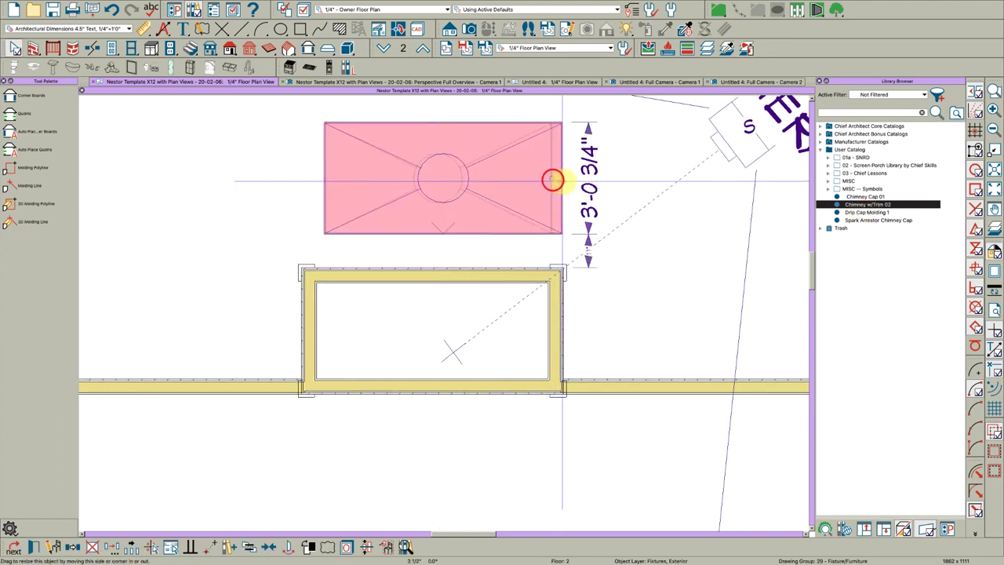
# Stretch the cap symbol to about 7'-9 1/2" wide and 3'-7 13/16" deep to overhang the chimney
pyautogui.moveTo(551, 178); pyautogui.dragTo(576, 178)
pyautogui.moveTo(324, 178); pyautogui.dragTo(292, 180)
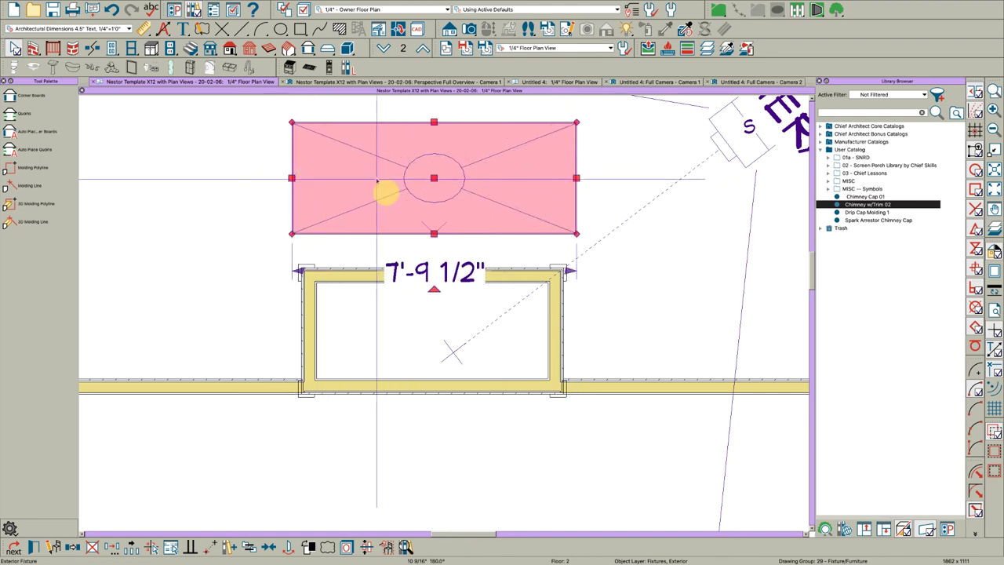
pyautogui.moveTo(435, 229); pyautogui.dragTo(433, 256)
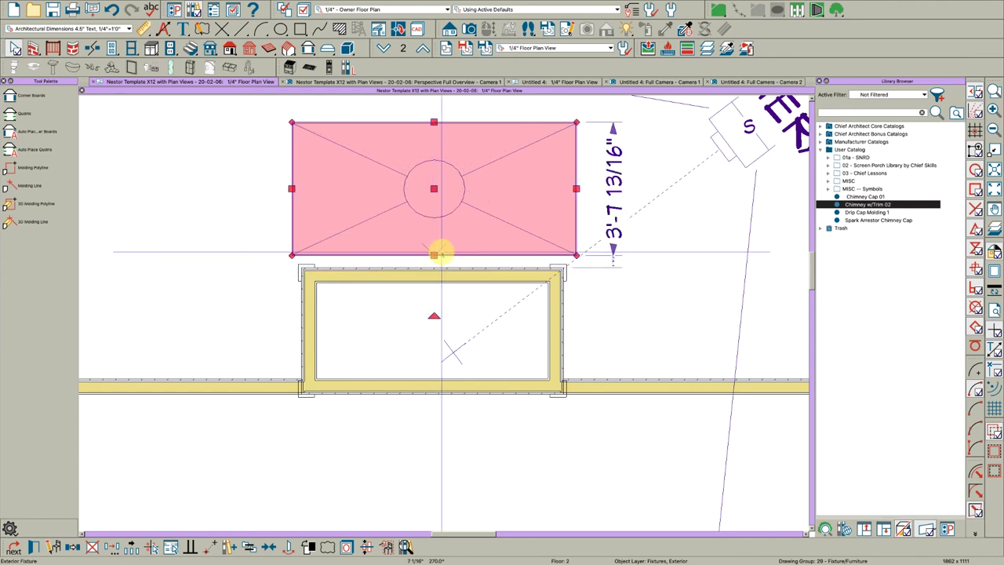
# Center the cap symbol over the chimney room in both directions
pyautogui.click(432, 311)
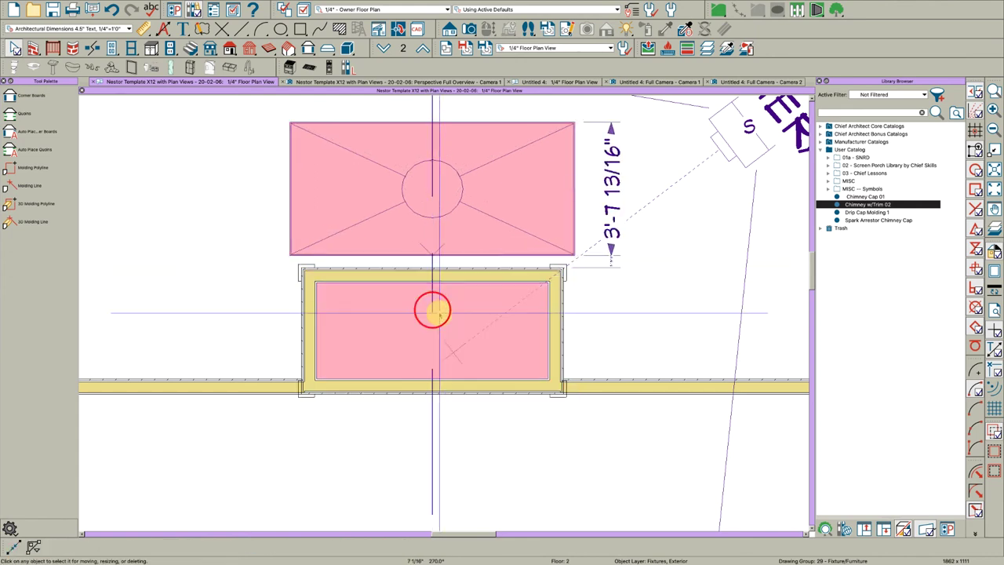
pyautogui.click(538, 325)
pyautogui.scroll(1, 402, 345)
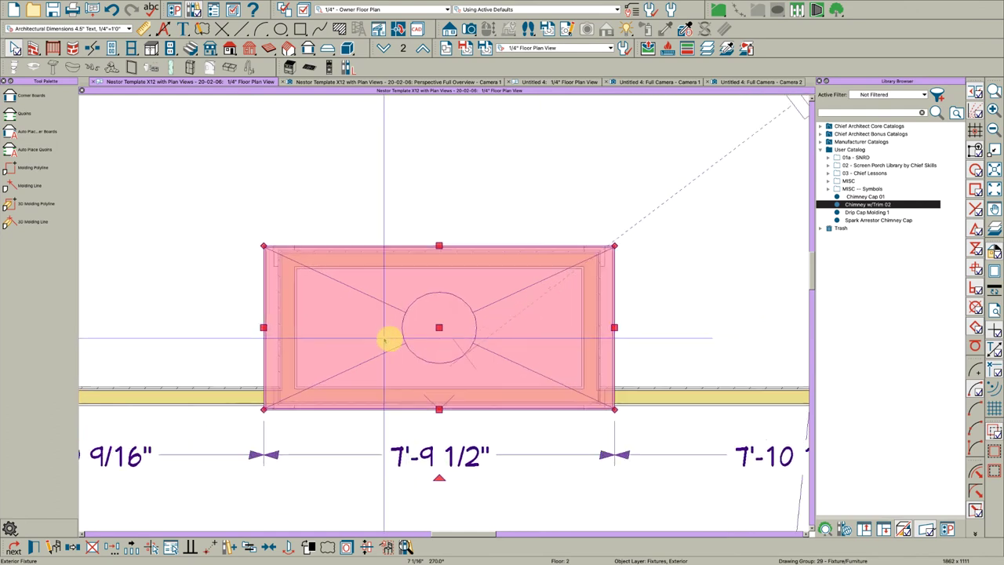
# Fit the cap to the corner boards at about 7'-6 5/16" wide and 3'-9 1/8" deep, and recenter it over the chimney
pyautogui.scroll(4, 259, 341)
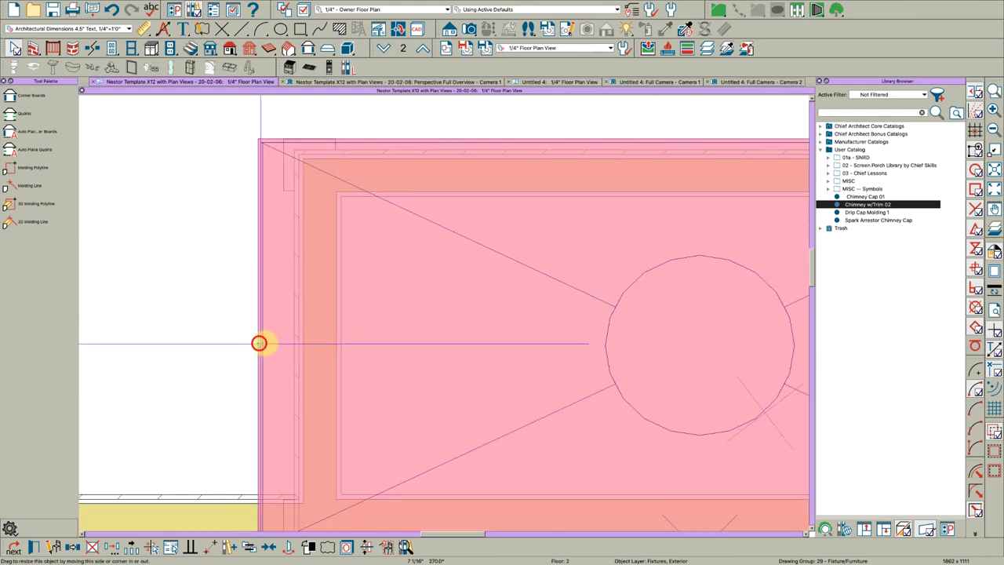
pyautogui.click(259, 343)
pyautogui.scroll(-3, 236, 259)
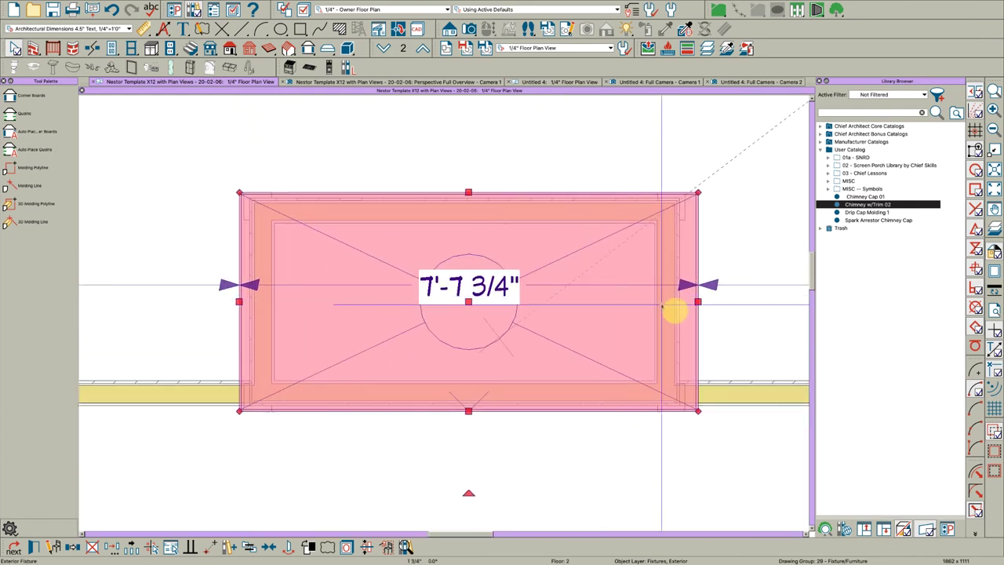
pyautogui.moveTo(698, 302); pyautogui.dragTo(691, 300)
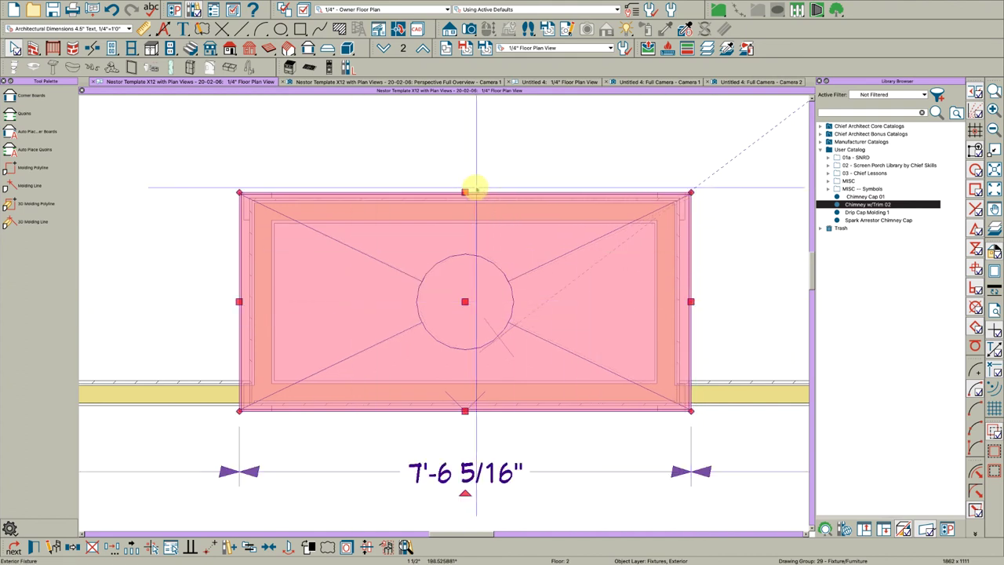
pyautogui.moveTo(458, 191); pyautogui.dragTo(463, 191)
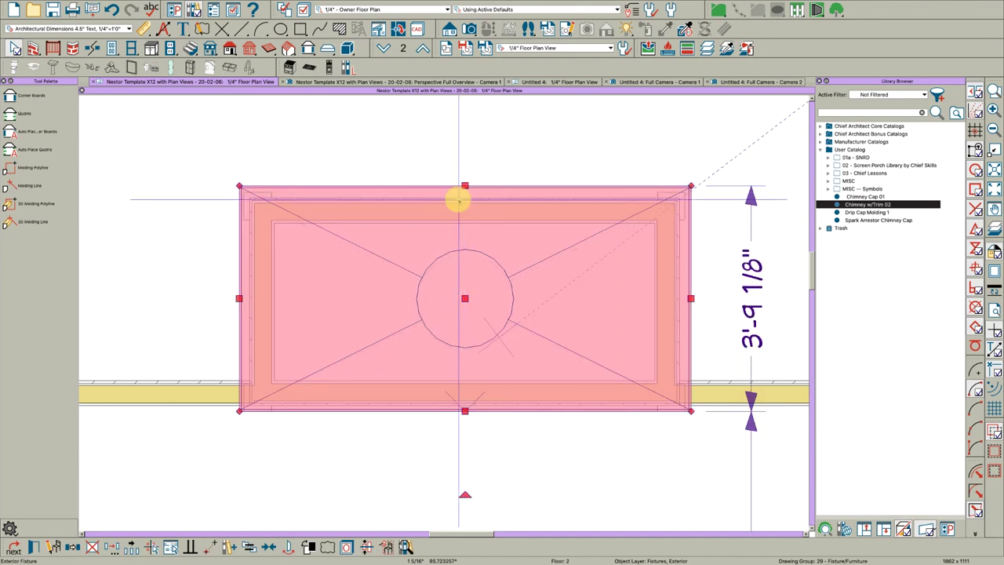
pyautogui.click(650, 276)
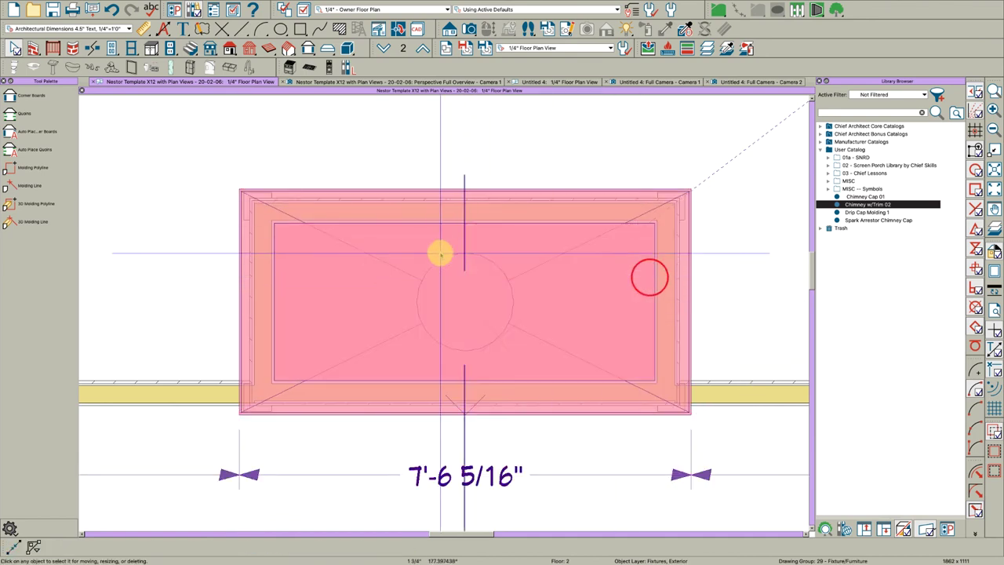
pyautogui.click(435, 244)
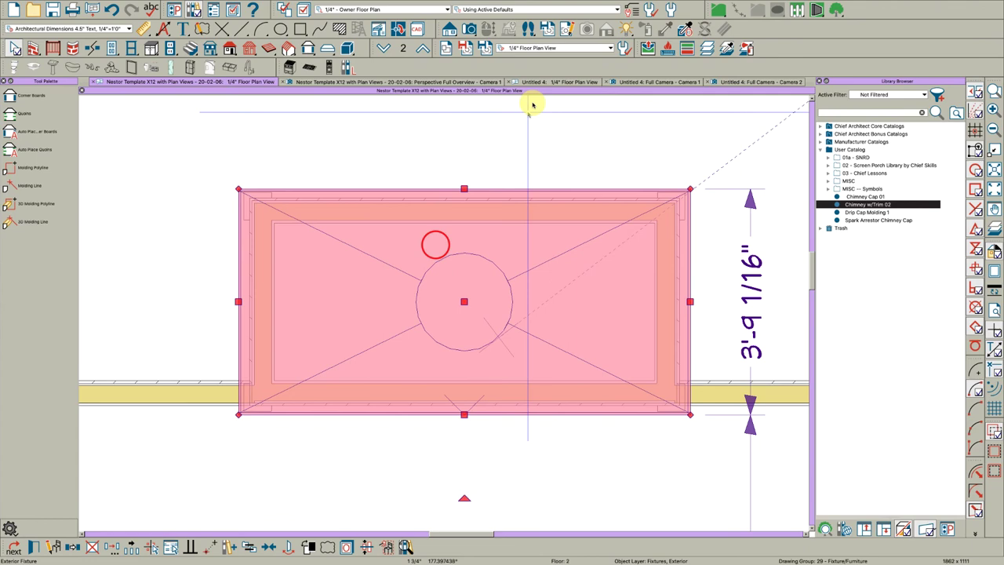
# In the perspective overview, check the chimney room's absolute ceiling elevation in its room specification
pyautogui.click(366, 82)
pyautogui.moveTo(410, 343); pyautogui.dragTo(426, 378)
pyautogui.scroll(2, 451, 457)
pyautogui.press('space')
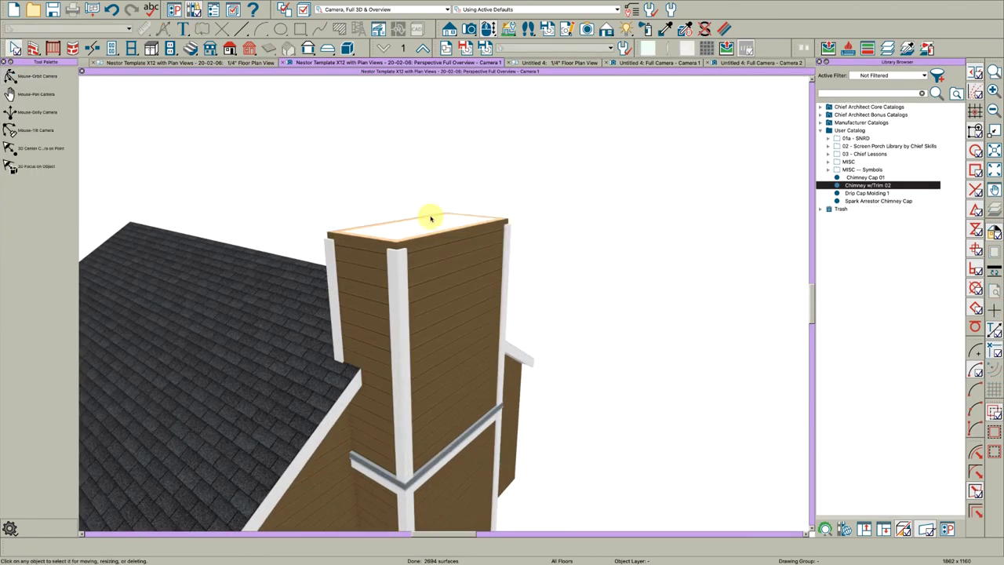
pyautogui.click(430, 219)
pyautogui.doubleClick(431, 222)
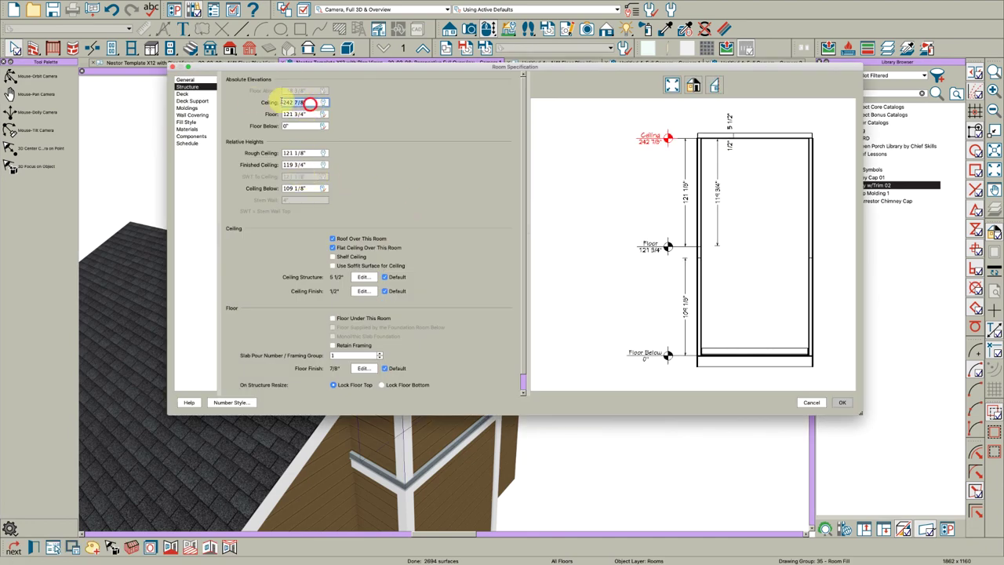
pyautogui.press('Return')
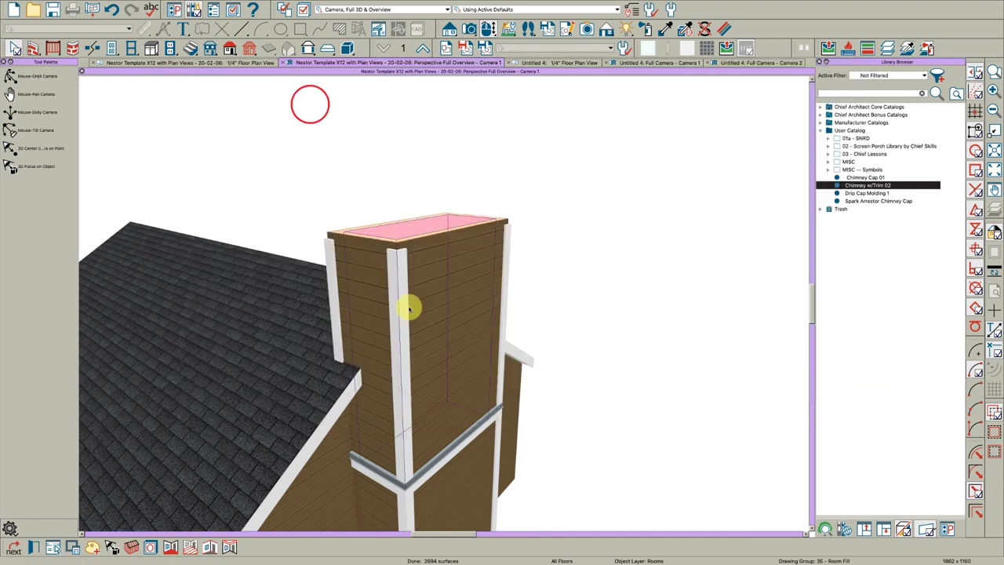
# Set the cap's elevation reference to Absolute and its bottom elevation slightly below 243"
pyautogui.click(454, 455)
pyautogui.doubleClick(454, 455)
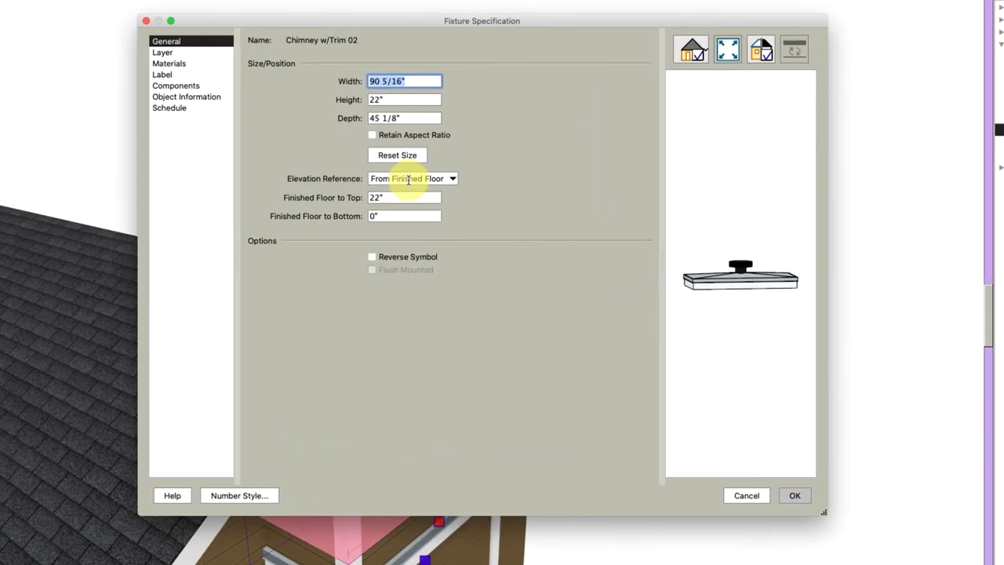
pyautogui.click(439, 218)
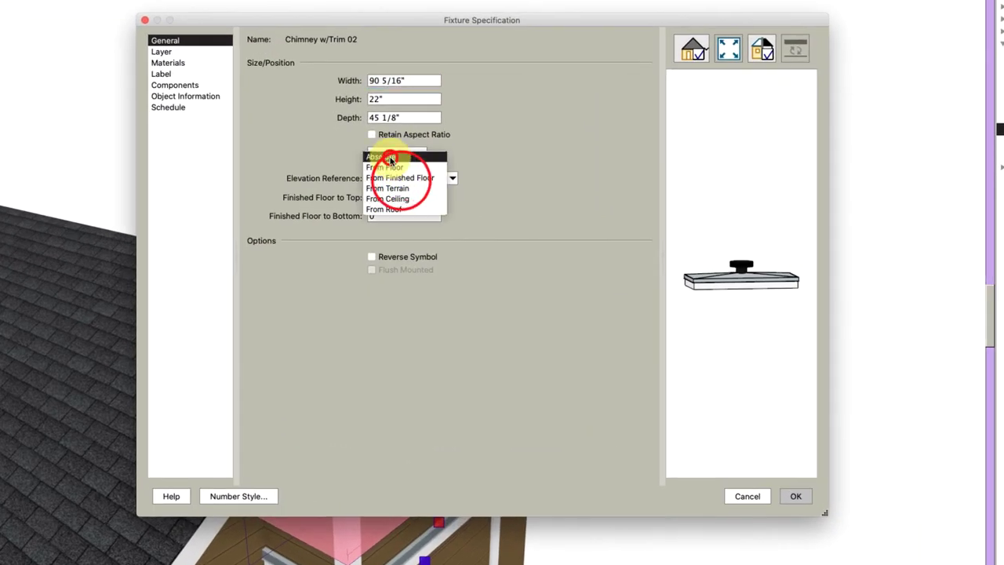
pyautogui.click(390, 157)
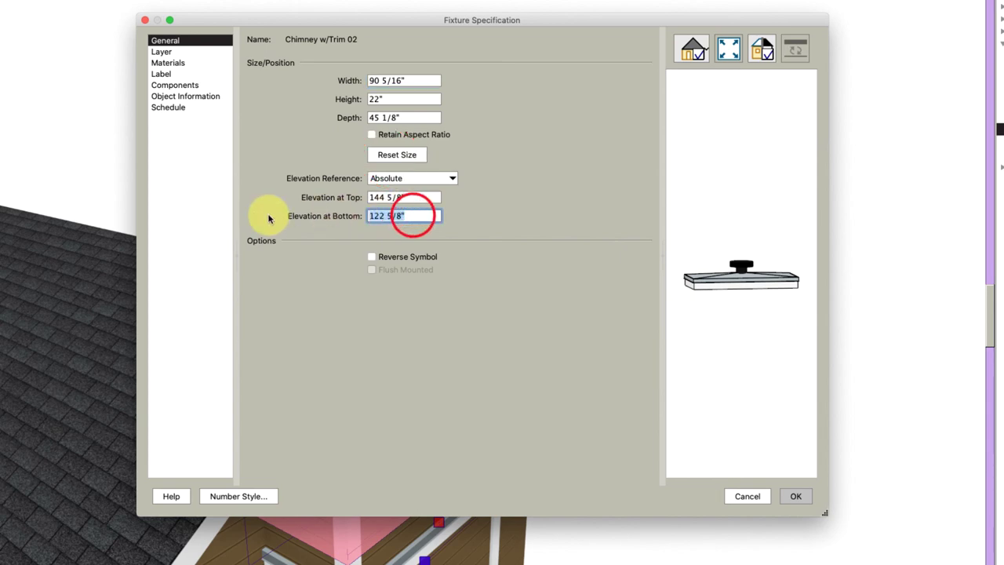
pyautogui.moveTo(419, 216); pyautogui.dragTo(303, 188)
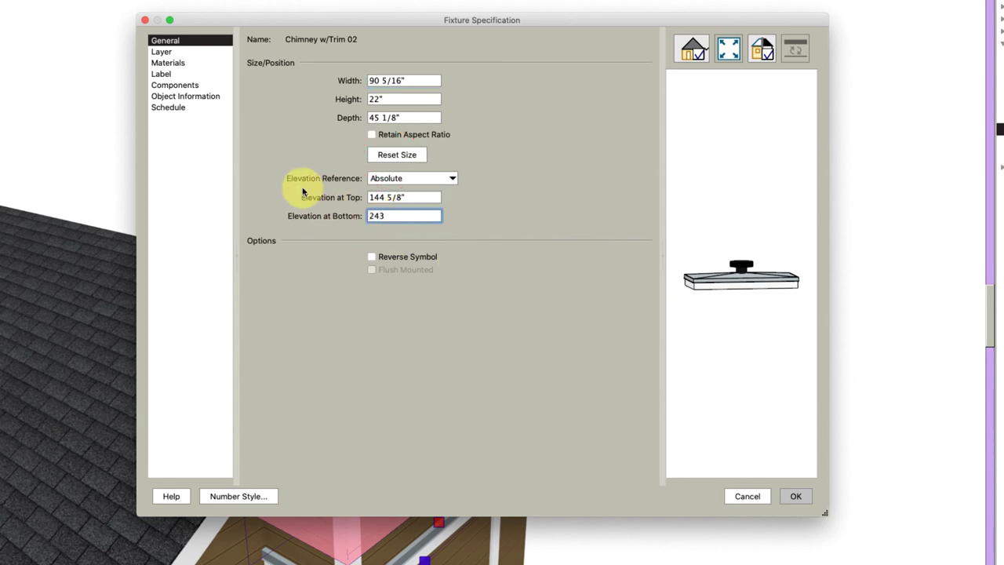
pyautogui.write('243')
pyautogui.press('Tab')
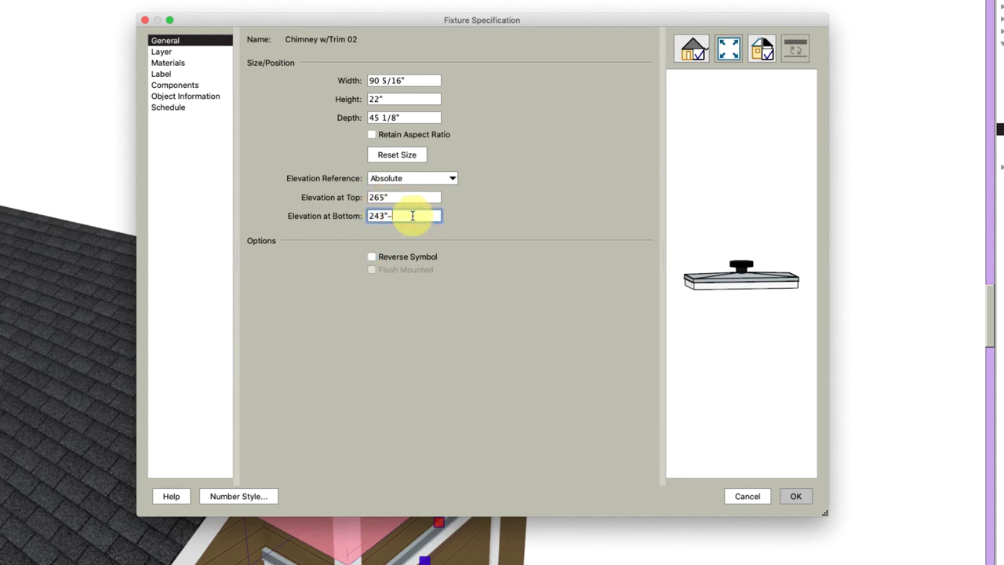
pyautogui.click(789, 493)
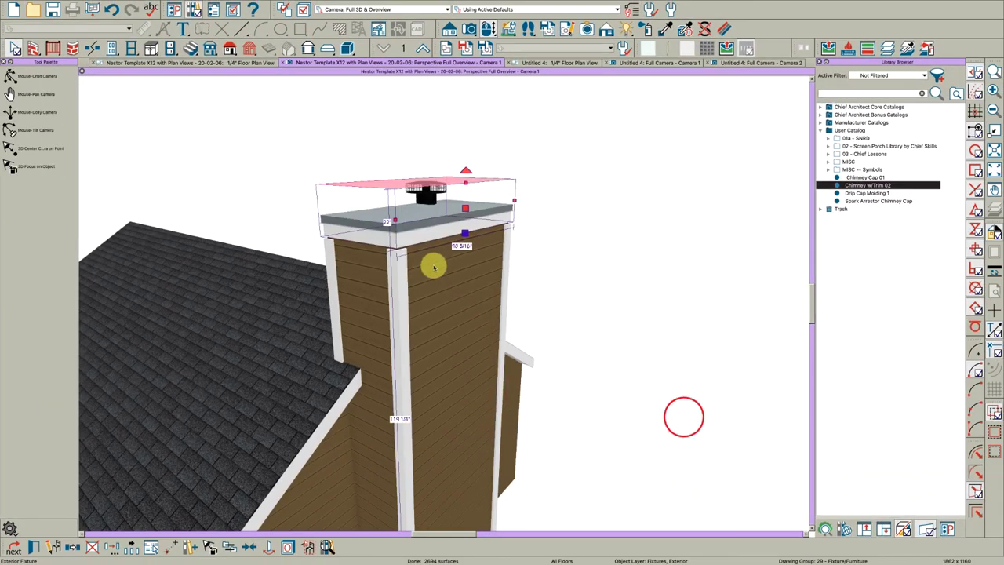
# Extend the corner boards at the chimney's near corner and its adjacent roof-side corner up to the cap's trim
pyautogui.press('o')
pyautogui.moveTo(416, 253)
pyautogui.mouseDown()
pyautogui.moveTo(415, 198)
pyautogui.moveTo(408, 240)
pyautogui.mouseUp()
pyautogui.press('space')
pyautogui.click(395, 258)
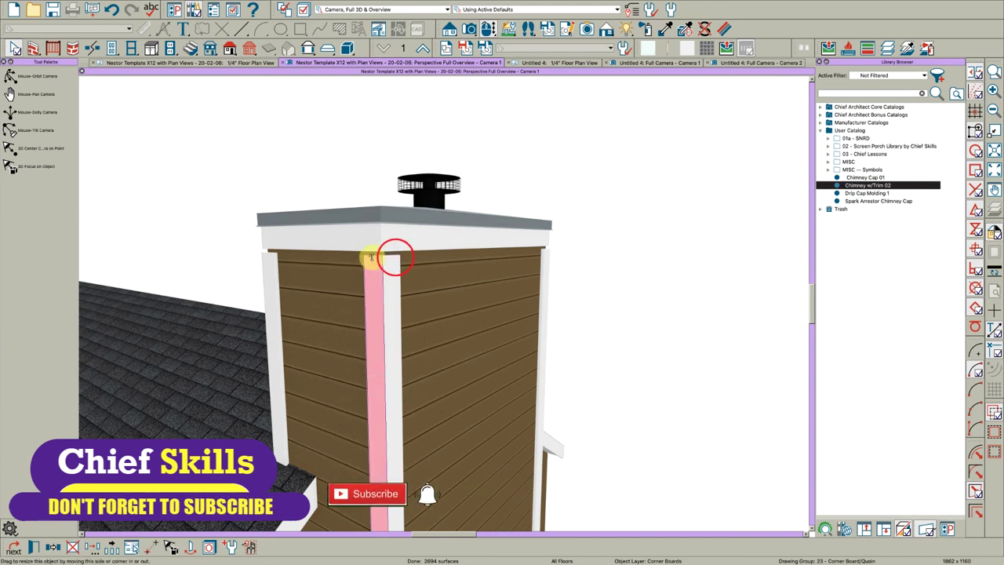
pyautogui.click(372, 256)
pyautogui.moveTo(374, 252); pyautogui.dragTo(373, 250)
pyautogui.click(265, 263)
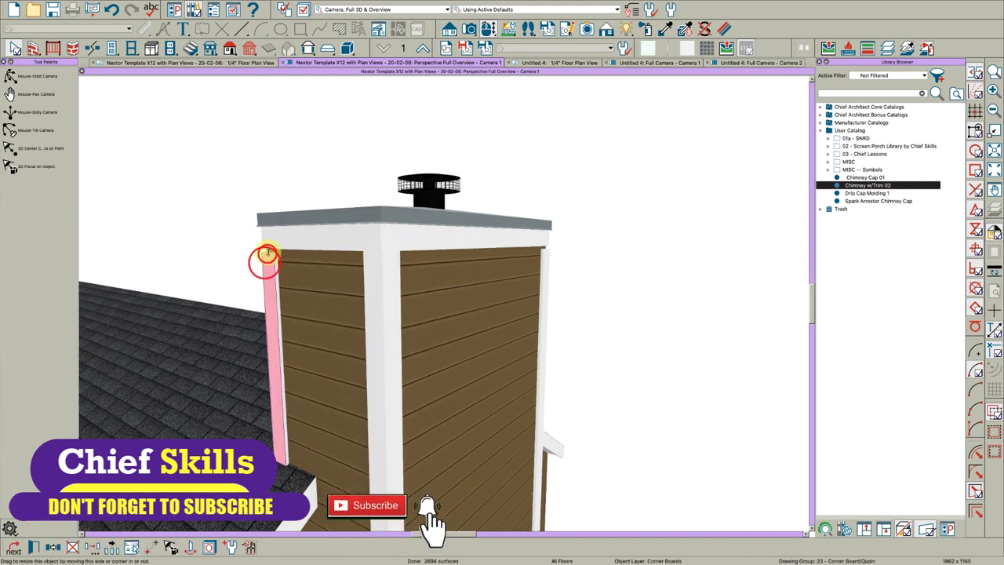
pyautogui.moveTo(267, 253); pyautogui.dragTo(268, 249)
# Extend the corner boards on the opposite side of the chimney up to the cap's trim
pyautogui.press('space')
pyautogui.scroll(-2, 289, 265)
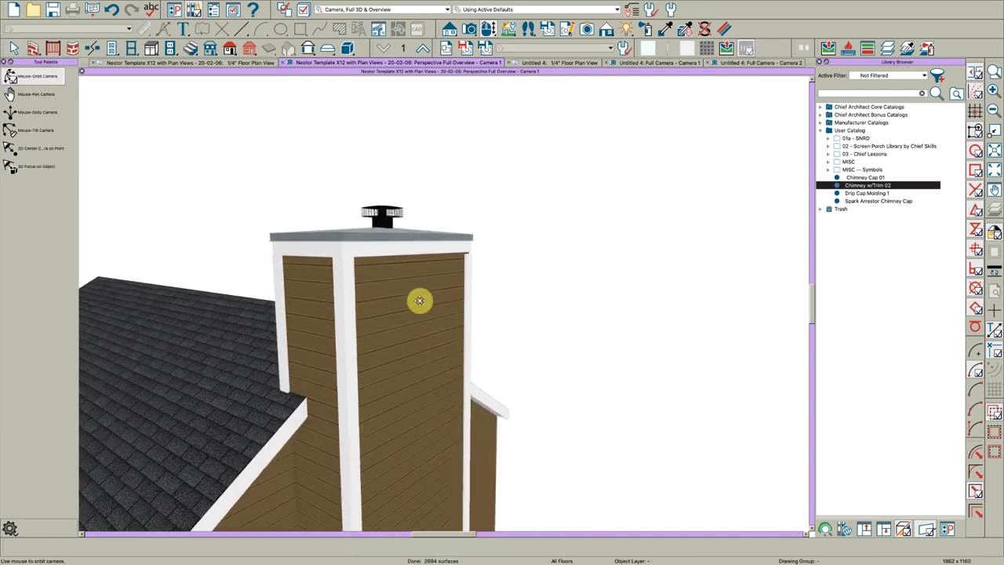
pyautogui.moveTo(420, 301); pyautogui.dragTo(441, 275)
pyautogui.press('space')
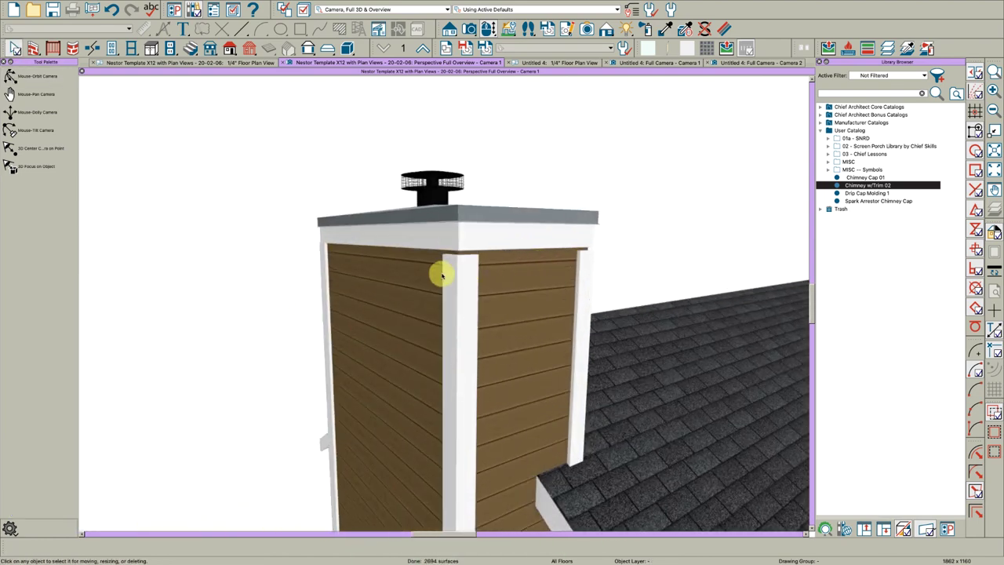
pyautogui.click(467, 267)
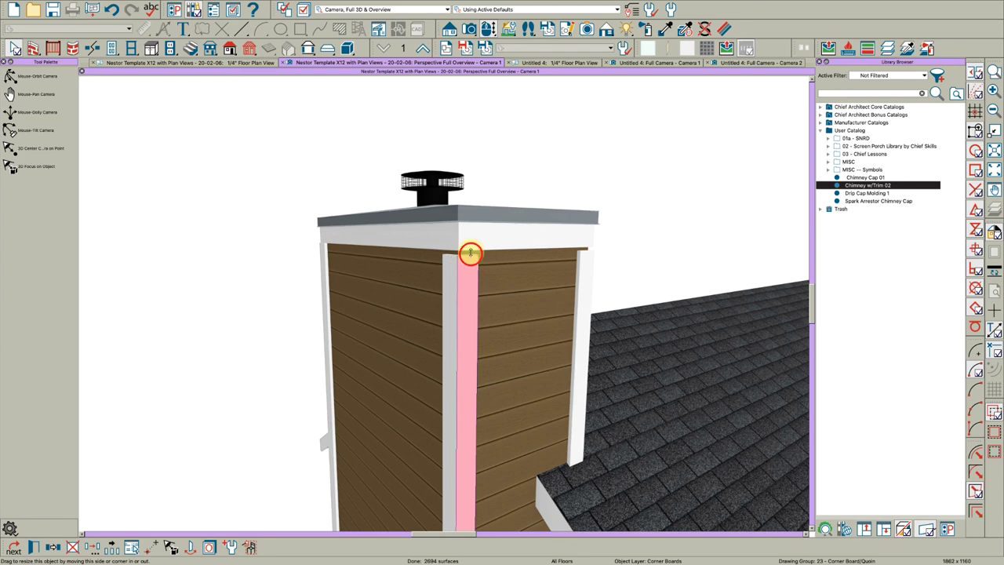
pyautogui.click(590, 262)
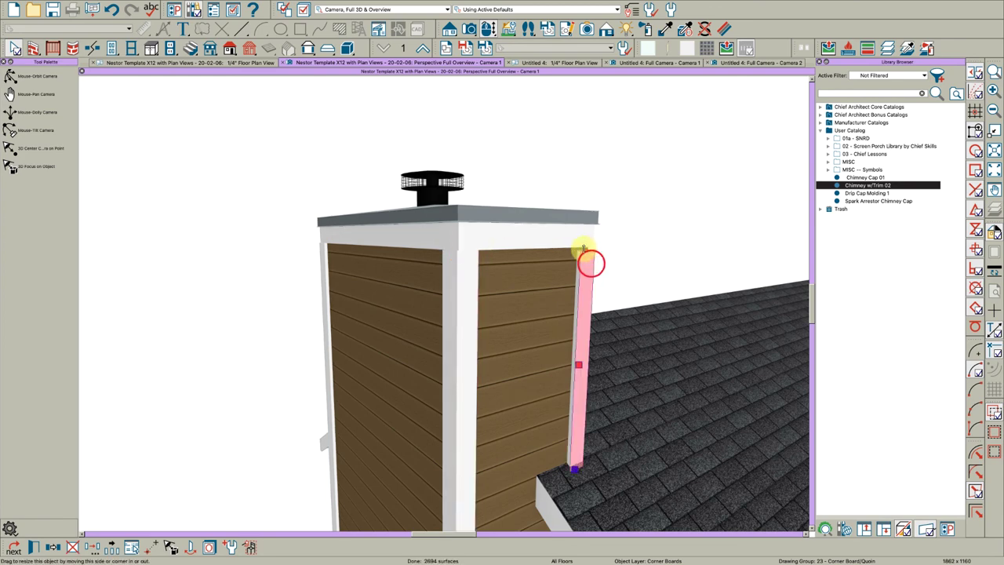
pyautogui.moveTo(584, 246); pyautogui.dragTo(585, 244)
# Raise the top of the chimney cap to make its metal fascia taller, and view the chimney from the other side
pyautogui.press('space')
pyautogui.scroll(-3, 586, 278)
pyautogui.press('o')
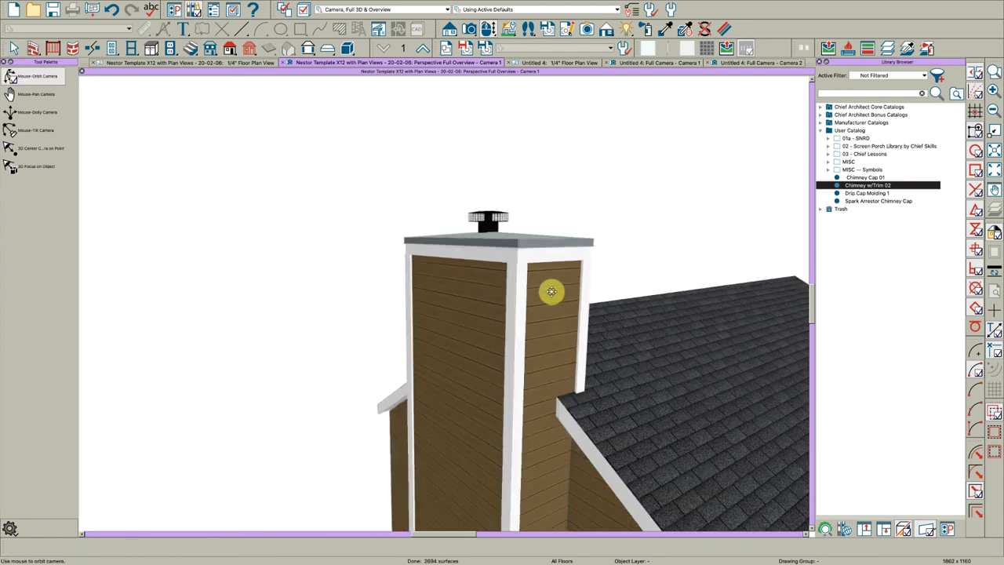
pyautogui.moveTo(482, 295); pyautogui.dragTo(644, 320)
pyautogui.moveTo(309, 276); pyautogui.dragTo(348, 298)
pyautogui.moveTo(418, 301); pyautogui.dragTo(620, 274)
pyautogui.press('space')
pyautogui.click(457, 242)
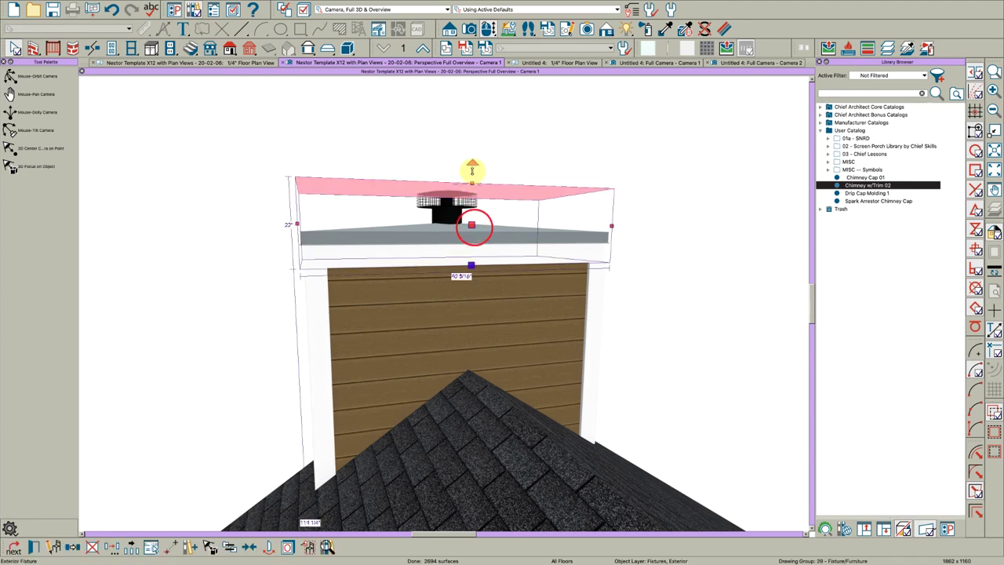
pyautogui.moveTo(472, 181); pyautogui.dragTo(471, 172)
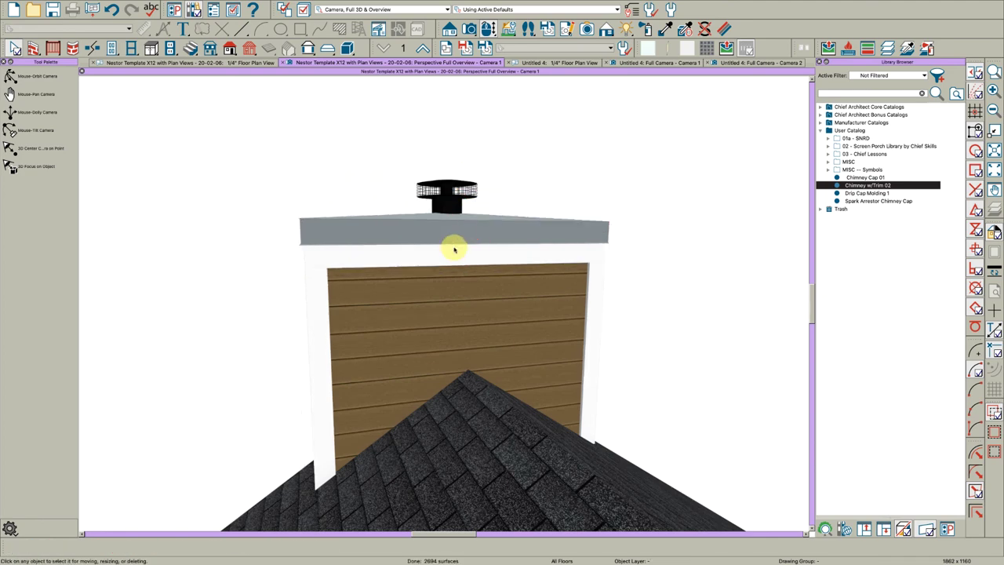
pyautogui.scroll(-3, 439, 250)
pyautogui.moveTo(387, 275); pyautogui.dragTo(558, 306)
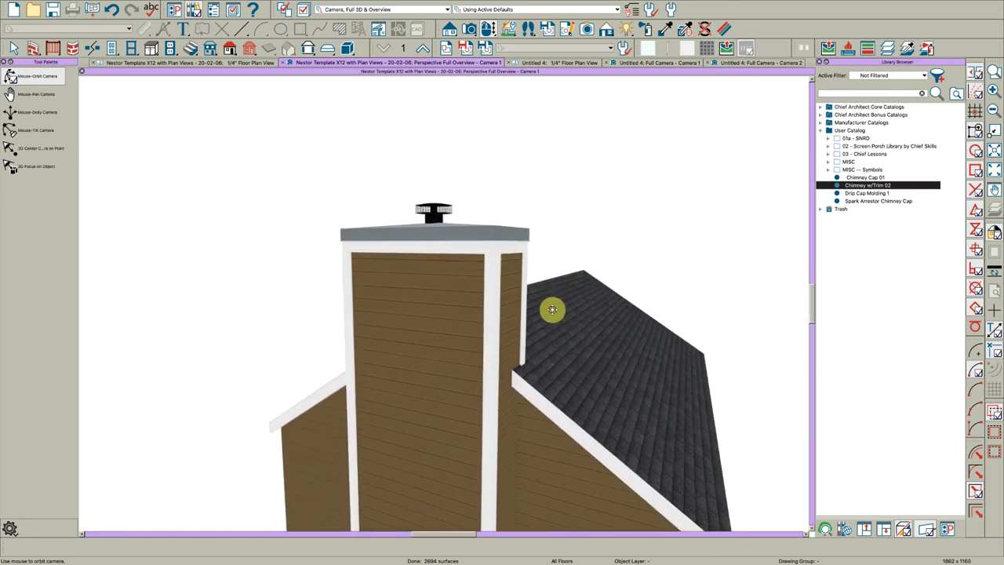